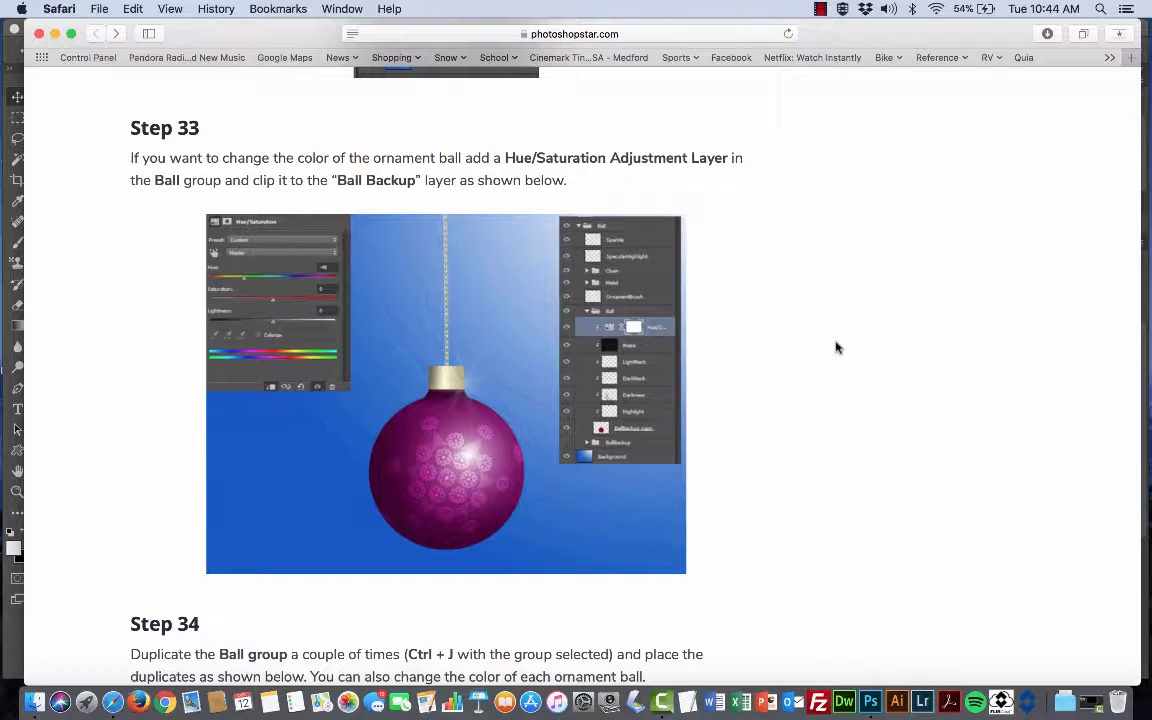
# Read steps 33 and 34 of the ornament tutorial in Safari and switch to Photoshop.
pyautogui.scroll(-8, 837, 347)
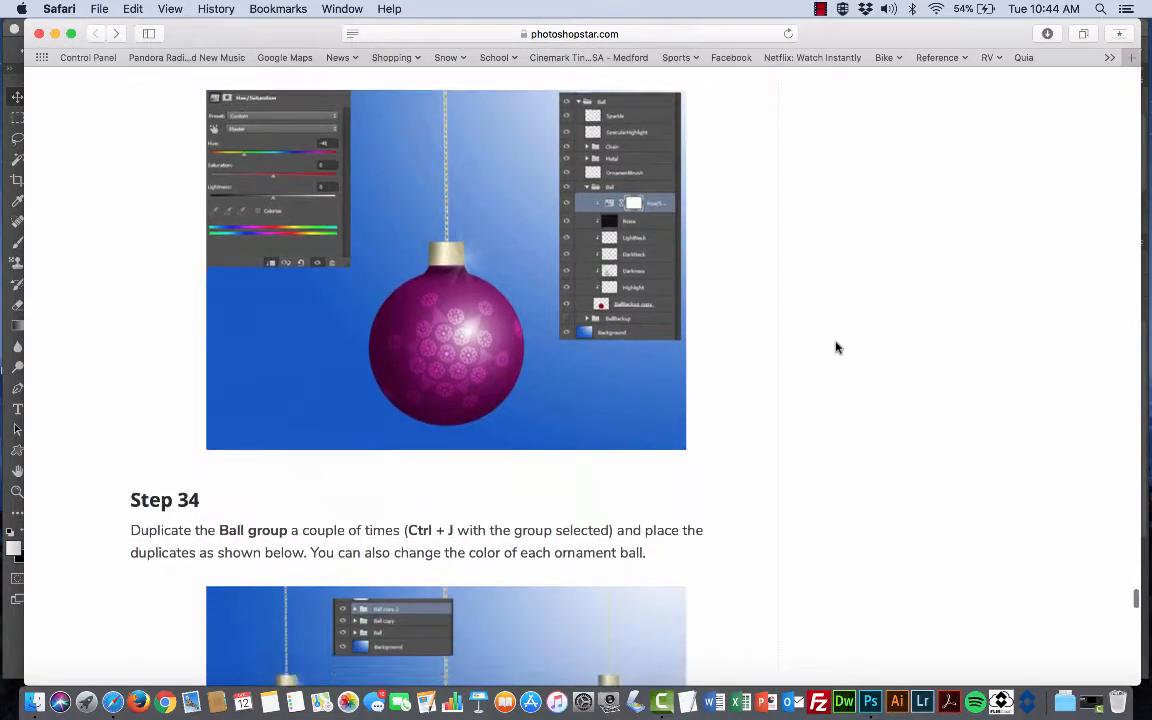
pyautogui.scroll(-2, 837, 347)
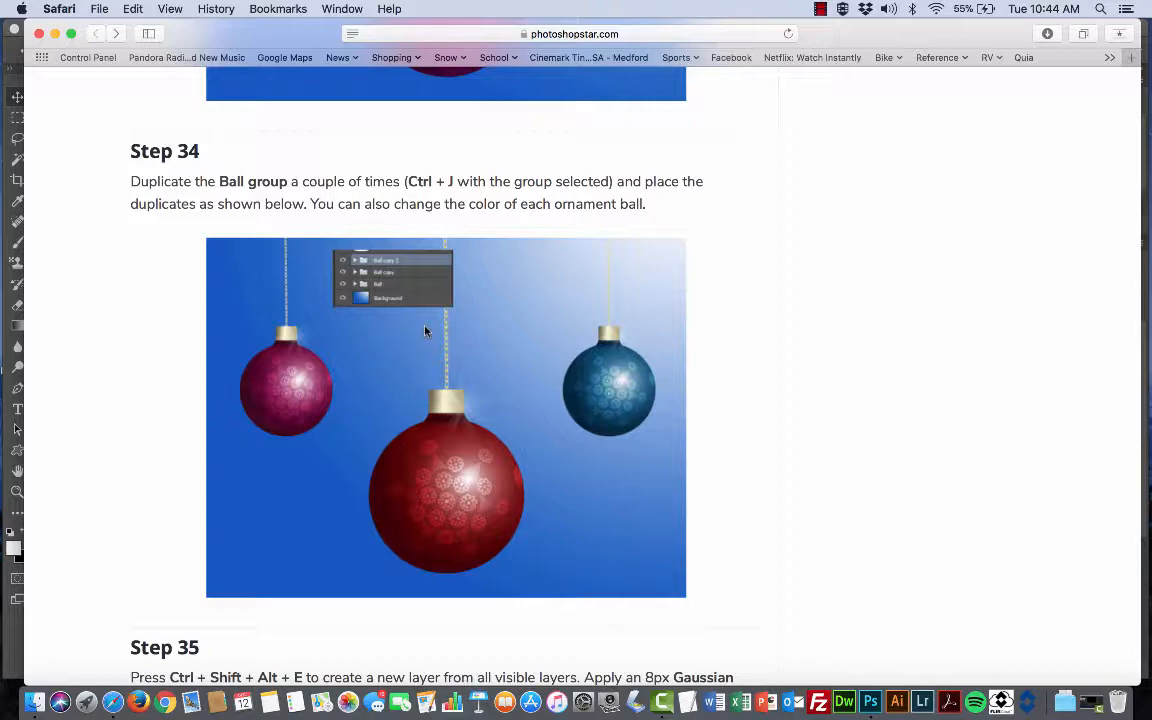
pyautogui.press('super+Tab')
pyautogui.press('super+Tab')
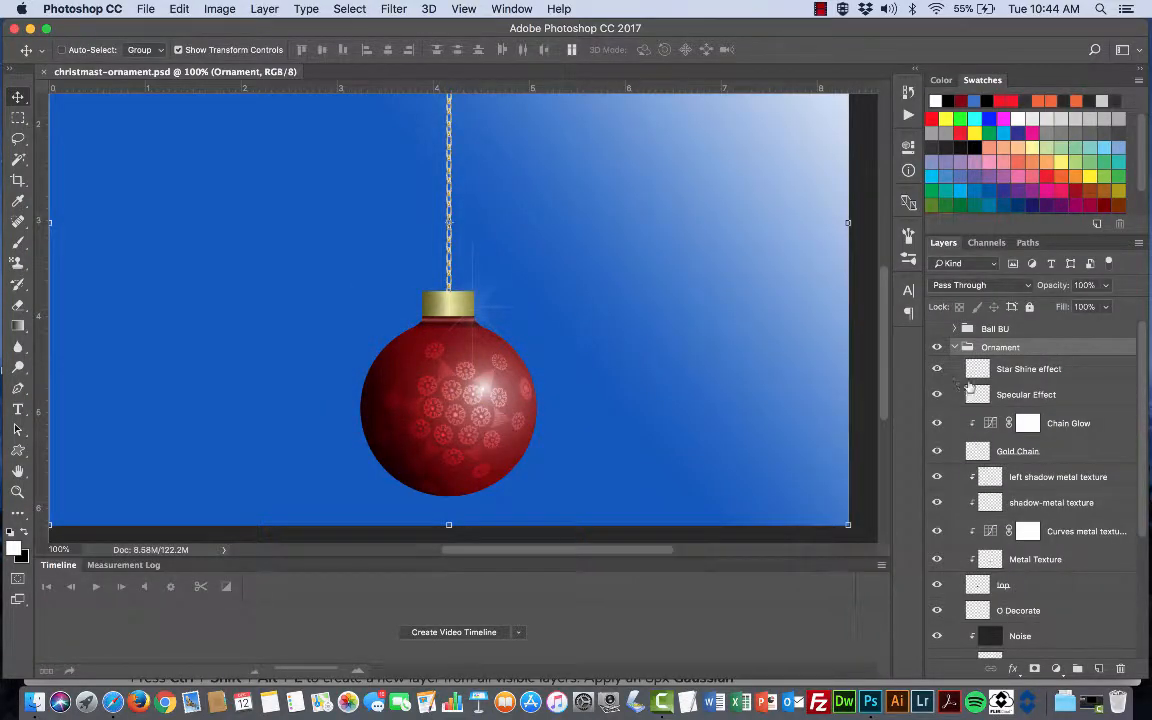
# Examine the layers inside the Ornament group, down to the nested Ball group, and leave the Ornament group collapsed.
pyautogui.click(955, 347)
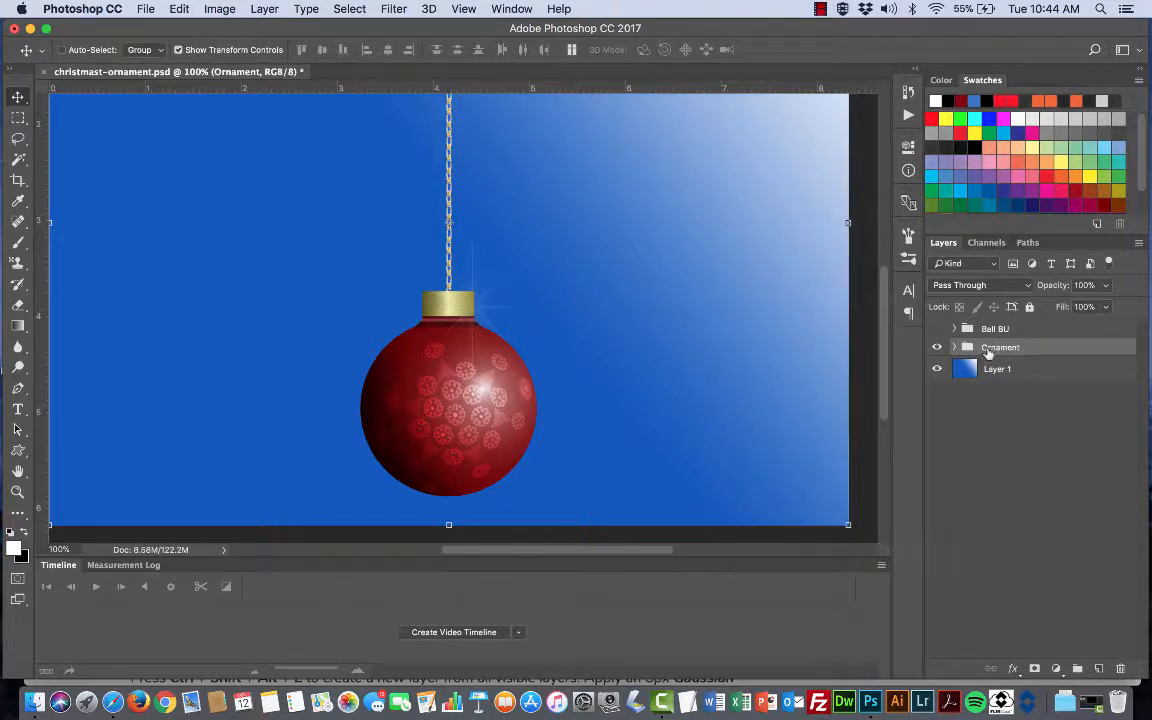
pyautogui.rightClick(988, 350)
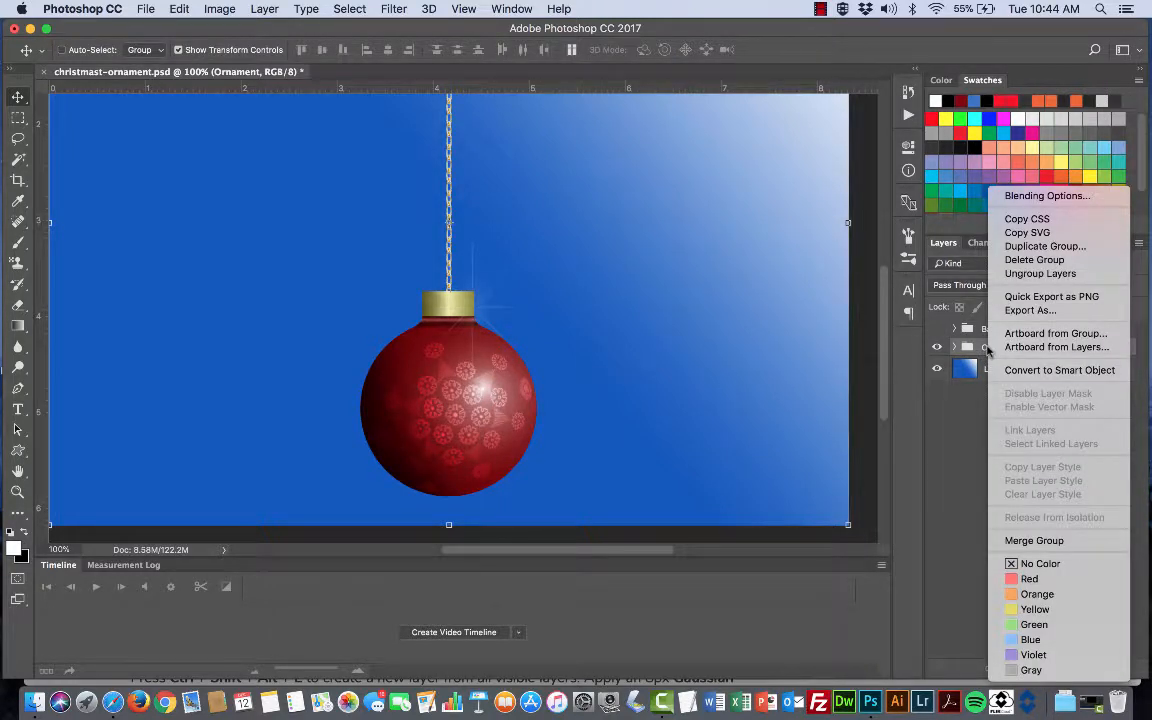
pyautogui.click(980, 350)
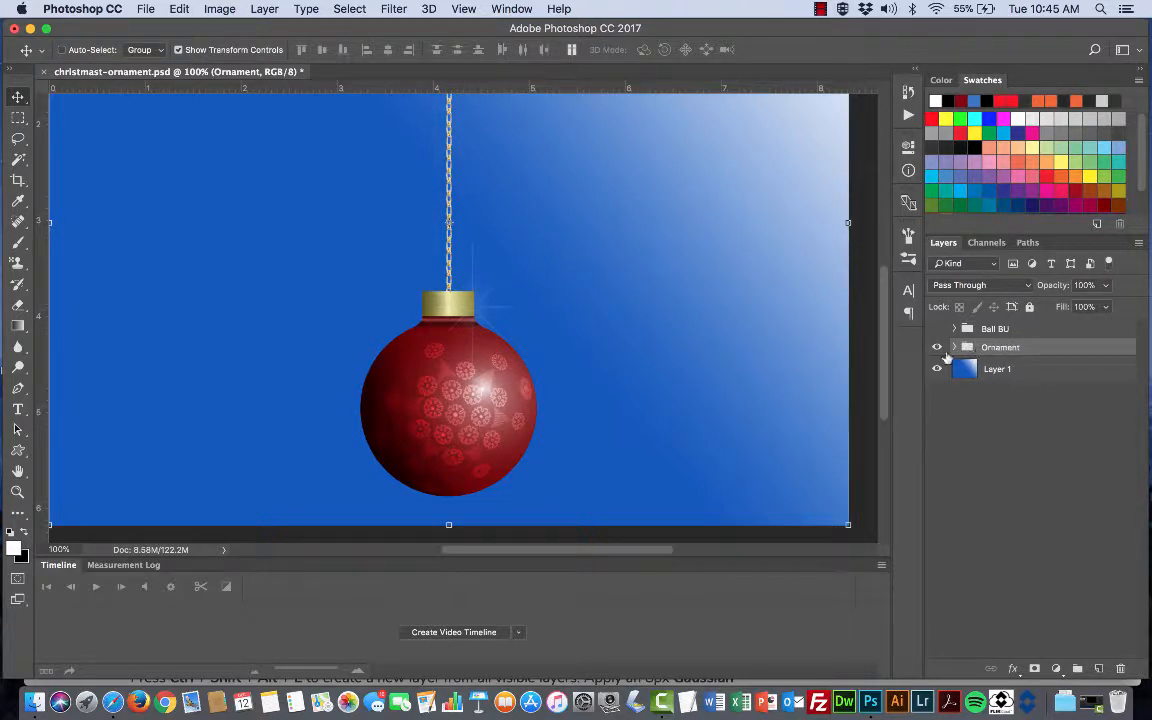
pyautogui.click(955, 347)
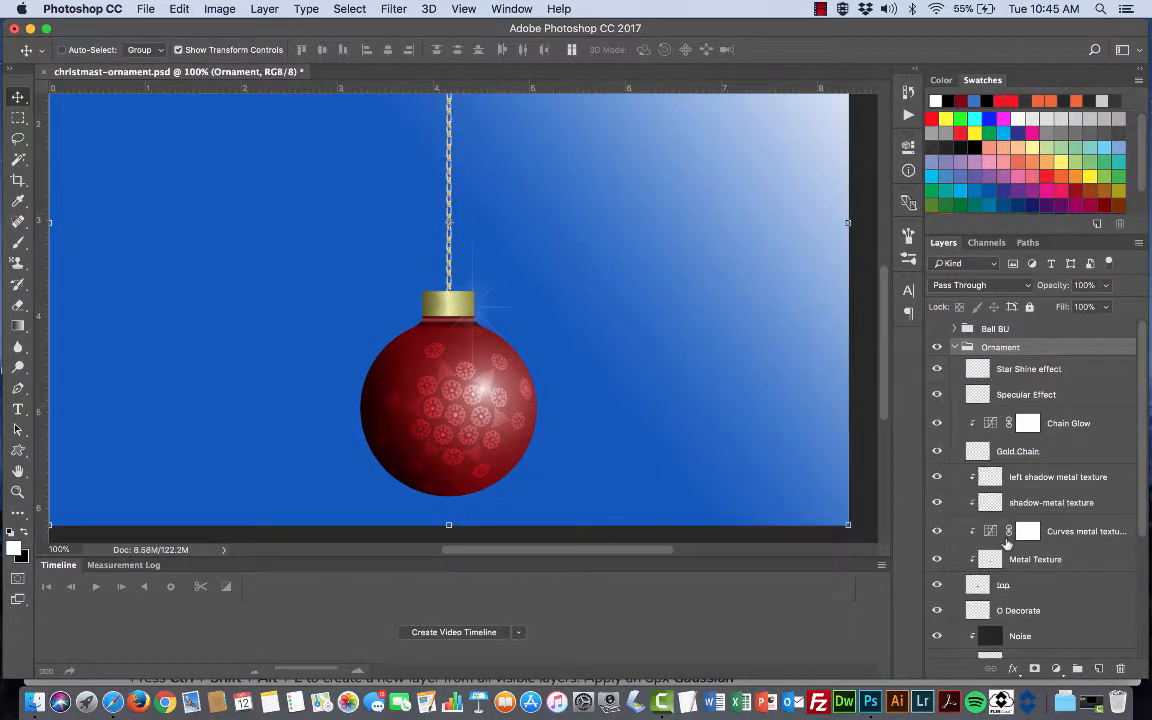
pyautogui.scroll(-5, 1000, 500)
pyautogui.scroll(4, 1005, 543)
pyautogui.scroll(3, 1005, 541)
pyautogui.scroll(-8, 1017, 437)
pyautogui.scroll(4, 1017, 437)
pyautogui.scroll(-4, 1020, 442)
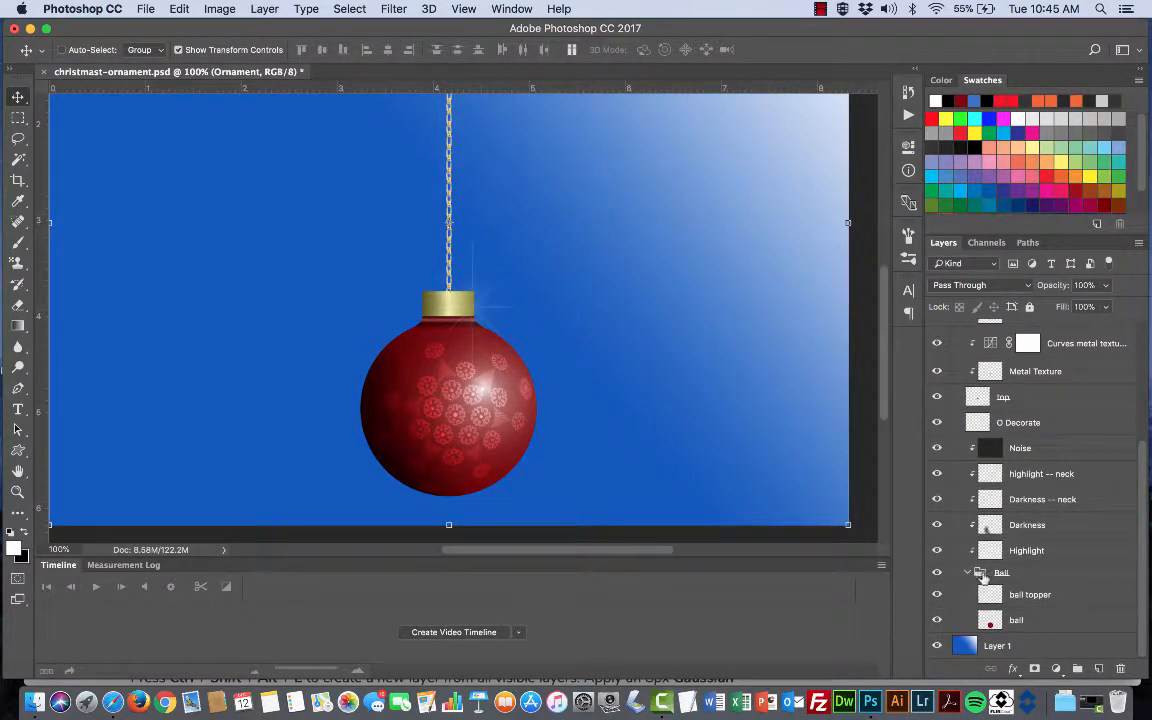
pyautogui.scroll(5, 981, 578)
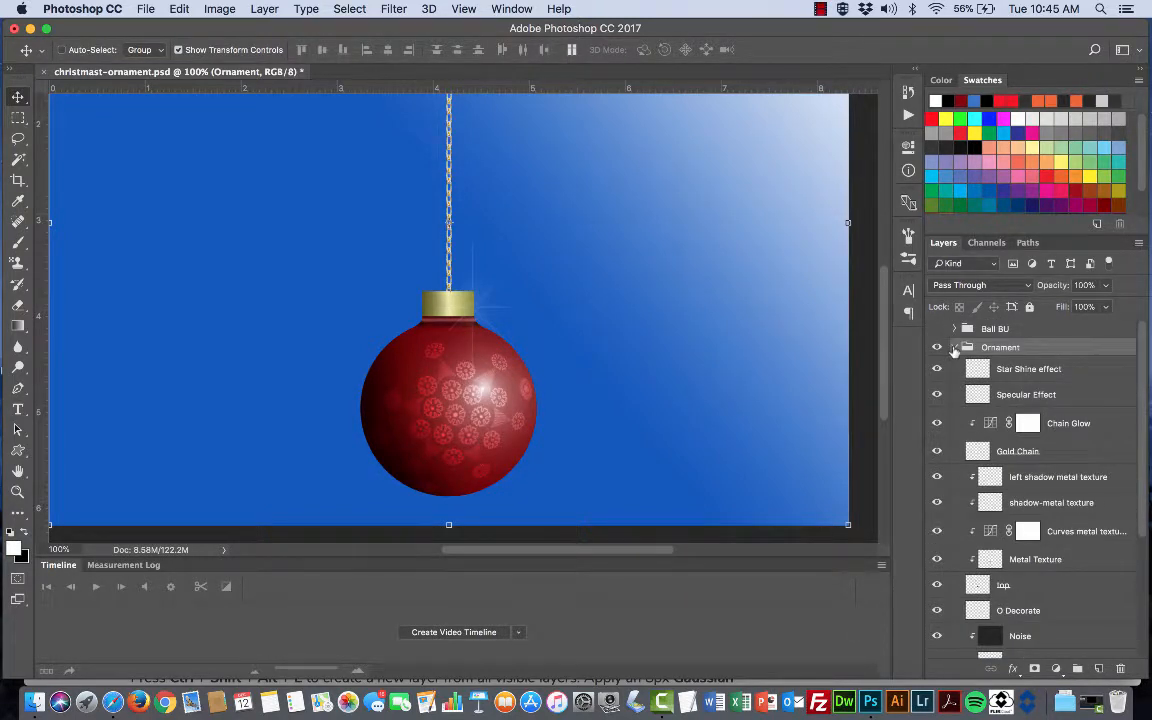
pyautogui.click(955, 347)
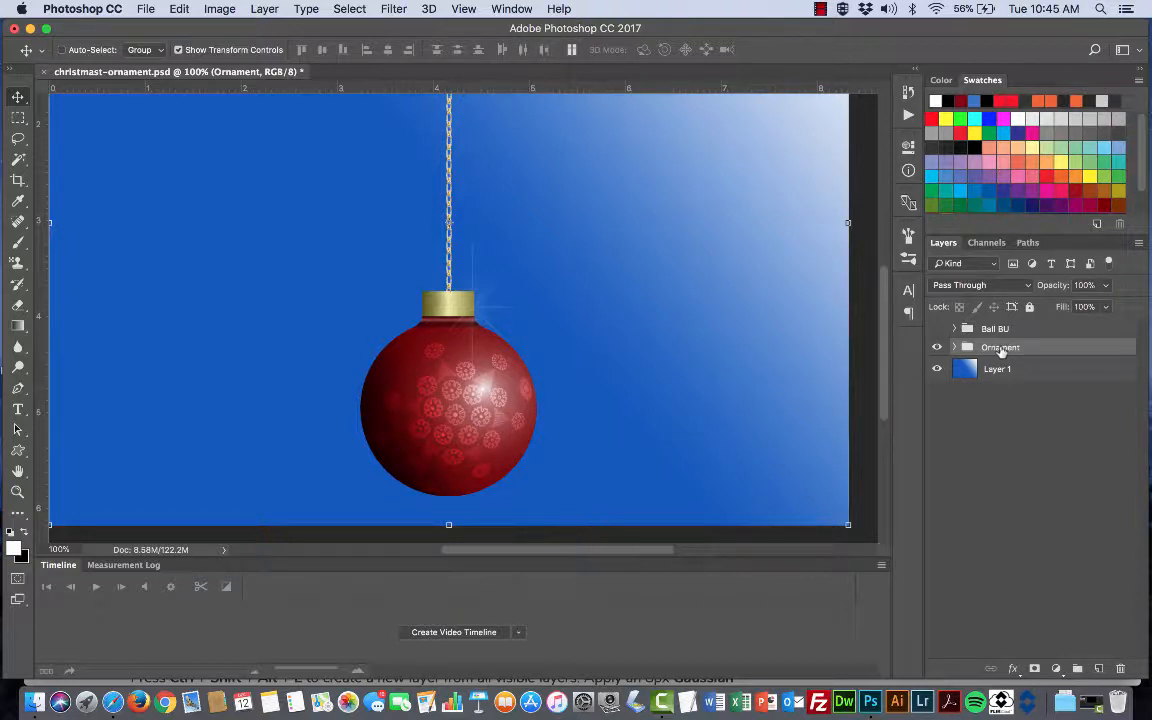
# Duplicate the Ornament group within the same document and name the copy Ornament 2.
pyautogui.rightClick(1001, 350)
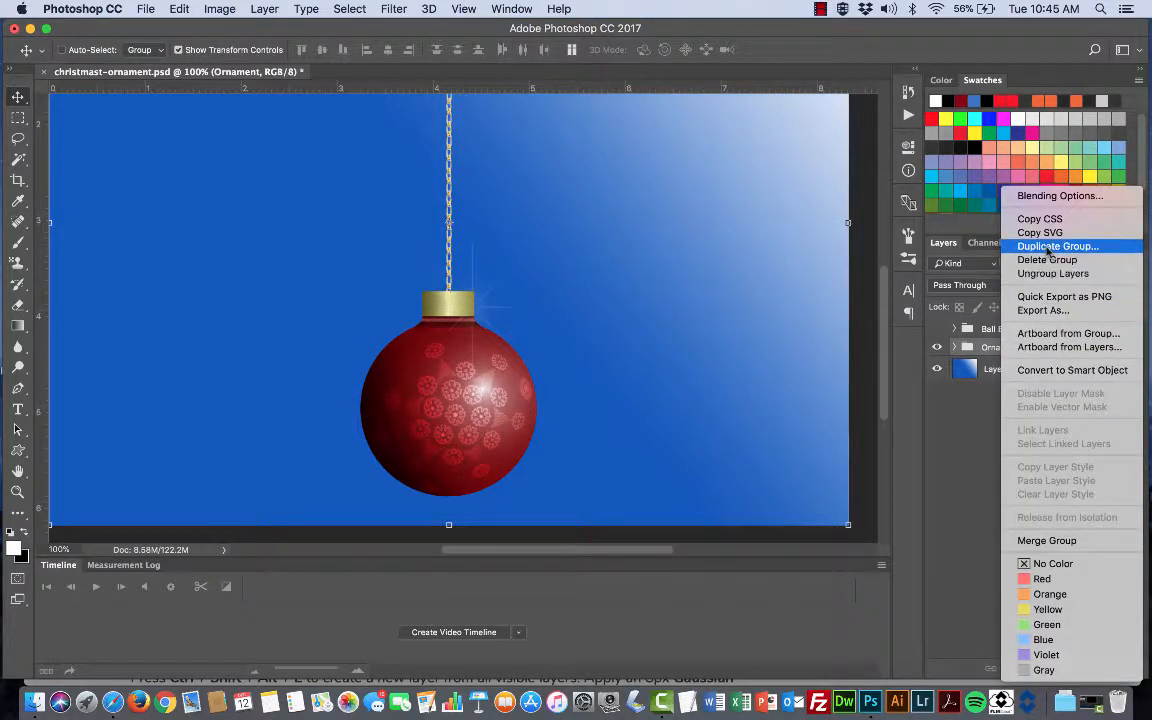
pyautogui.click(1049, 247)
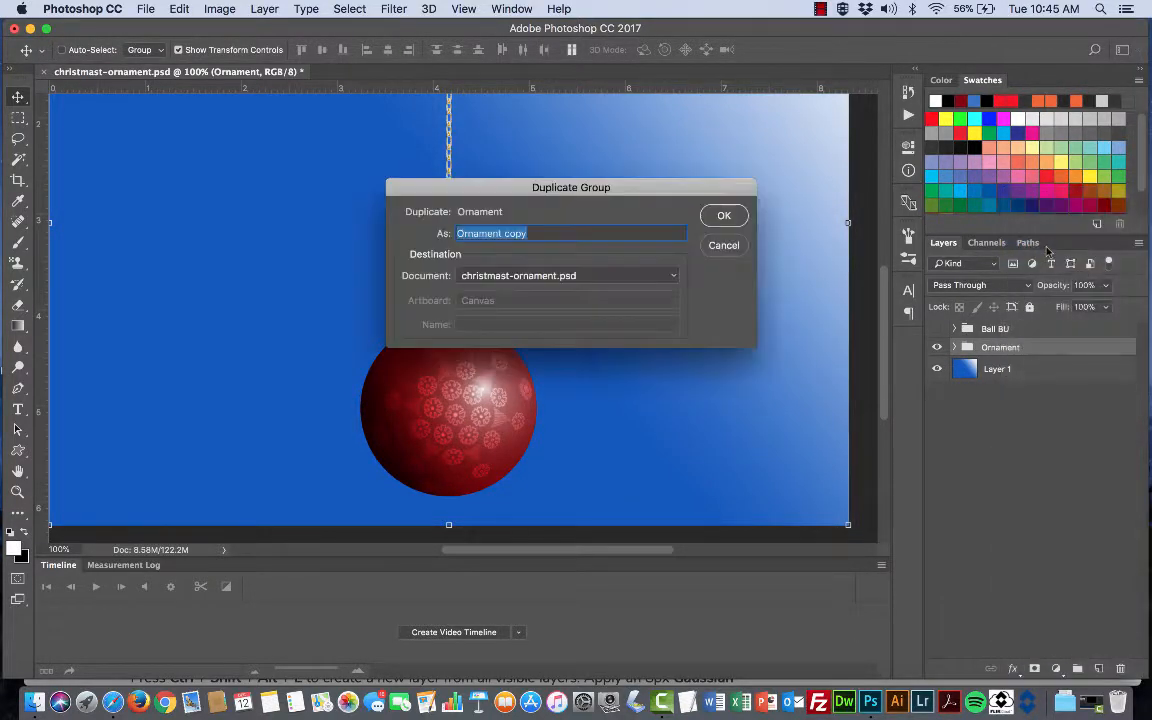
pyautogui.click(541, 232)
pyautogui.press('BackSpace')
pyautogui.press('BackSpace')
pyautogui.press('BackSpace')
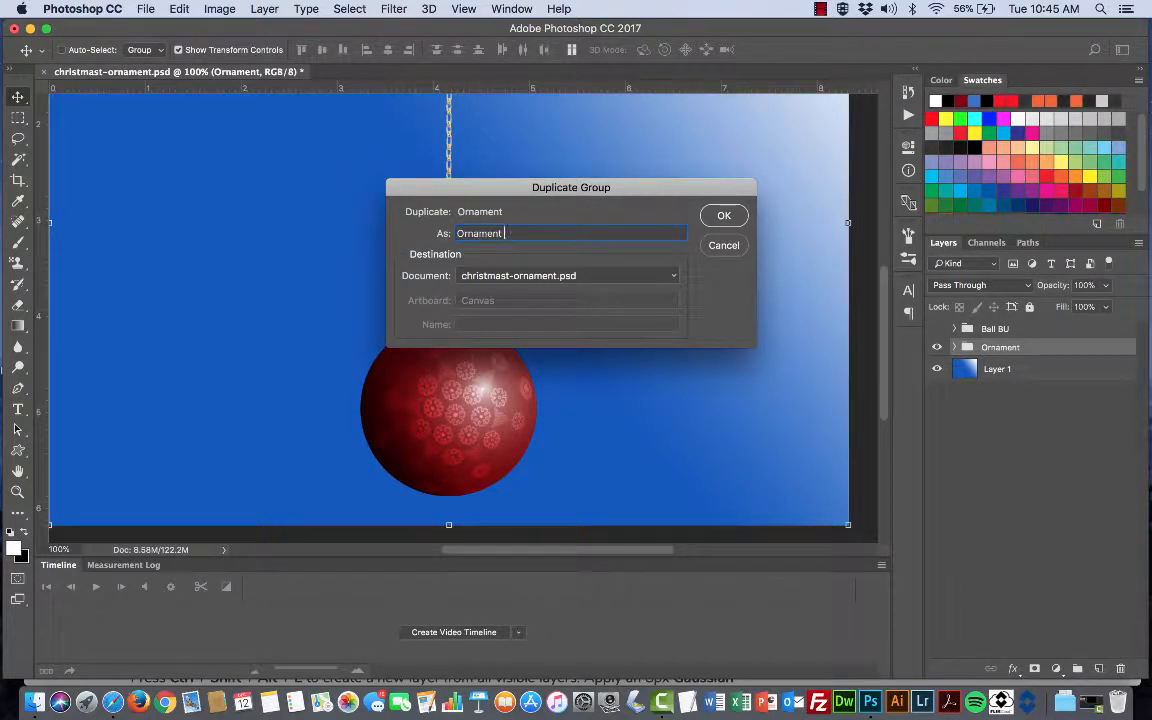
pyautogui.write('2')
pyautogui.click(724, 215)
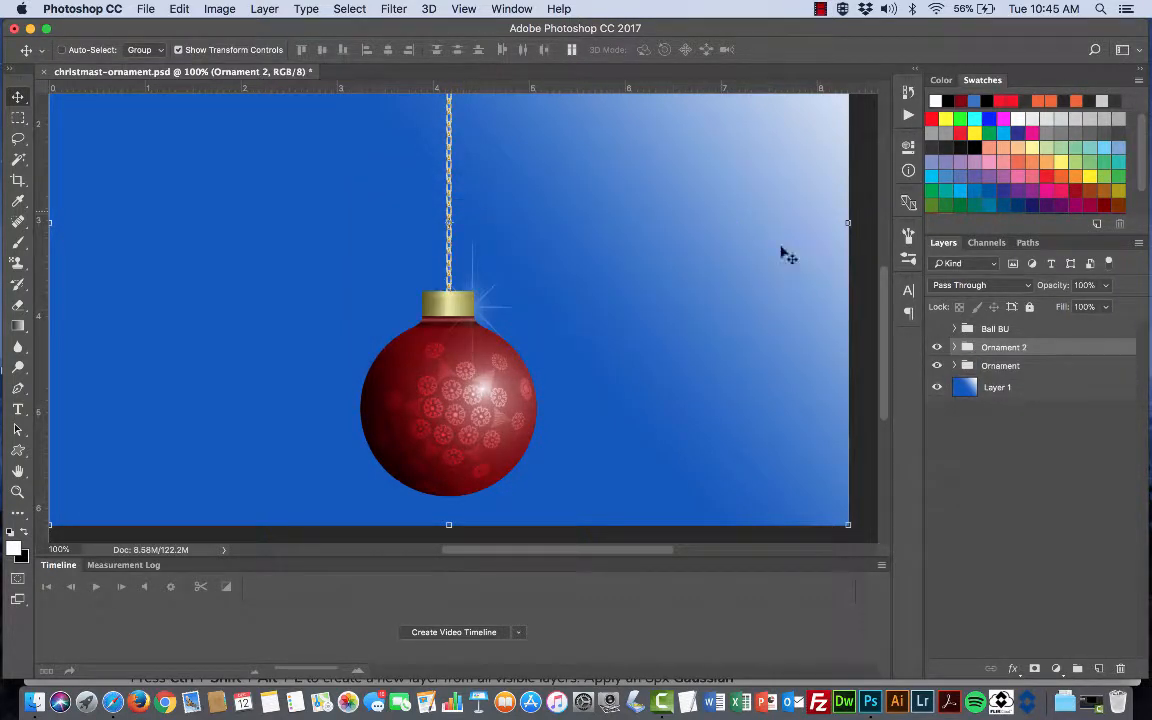
# Duplicate the Ornament 2 group within the same document and name the copy Ornament 3.
pyautogui.rightClick(982, 348)
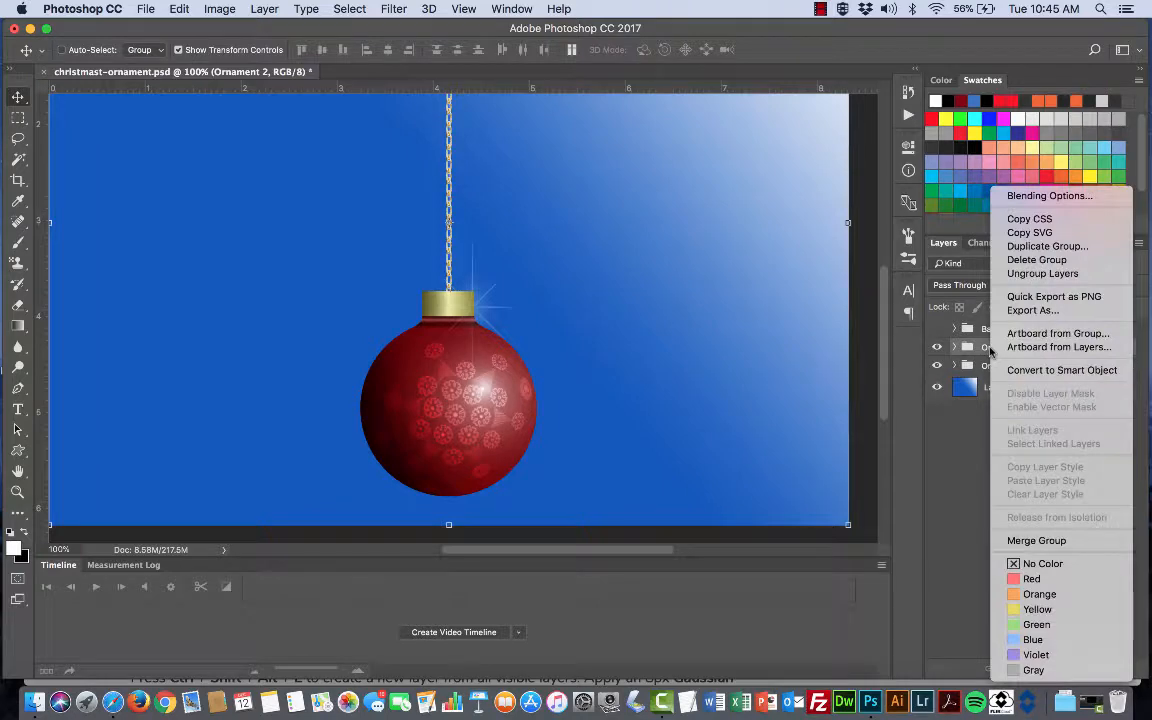
pyautogui.click(1047, 246)
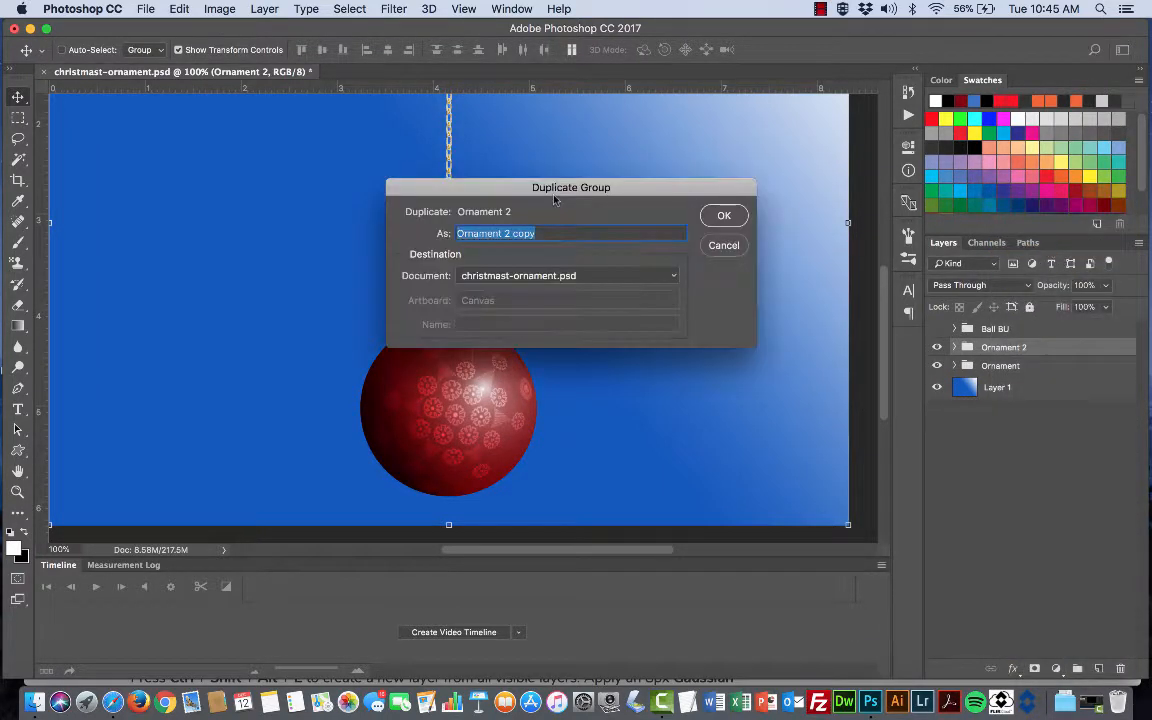
pyautogui.press('Right')
pyautogui.press('BackSpace')
pyautogui.press('BackSpace')
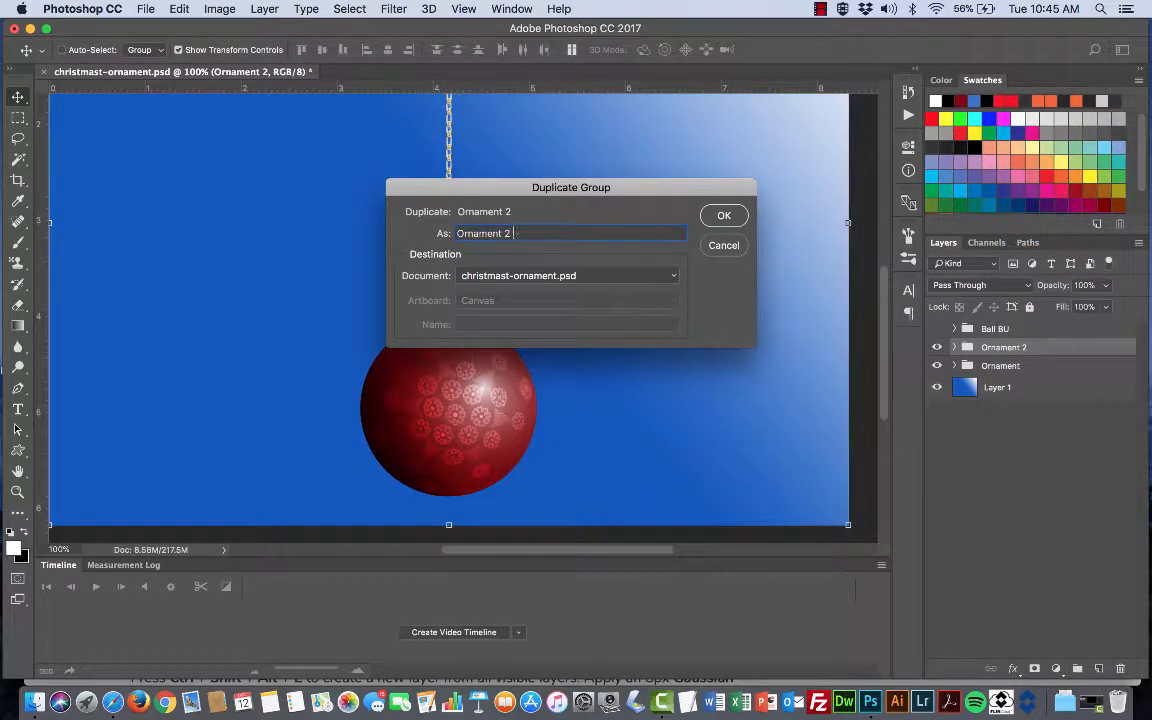
pyautogui.write('3')
pyautogui.click(726, 214)
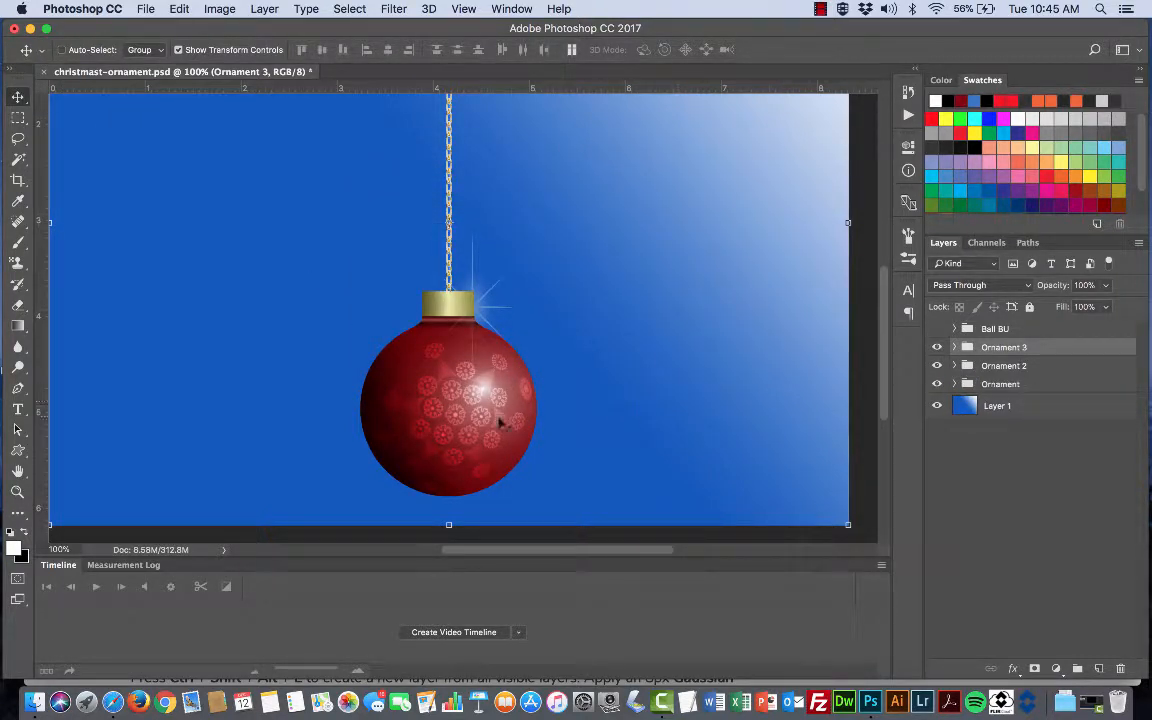
# Move the Ornament 3 group to the upper-right area of the canvas, above the level of the centre ornament.
pyautogui.moveTo(490, 420); pyautogui.dragTo(744, 336)
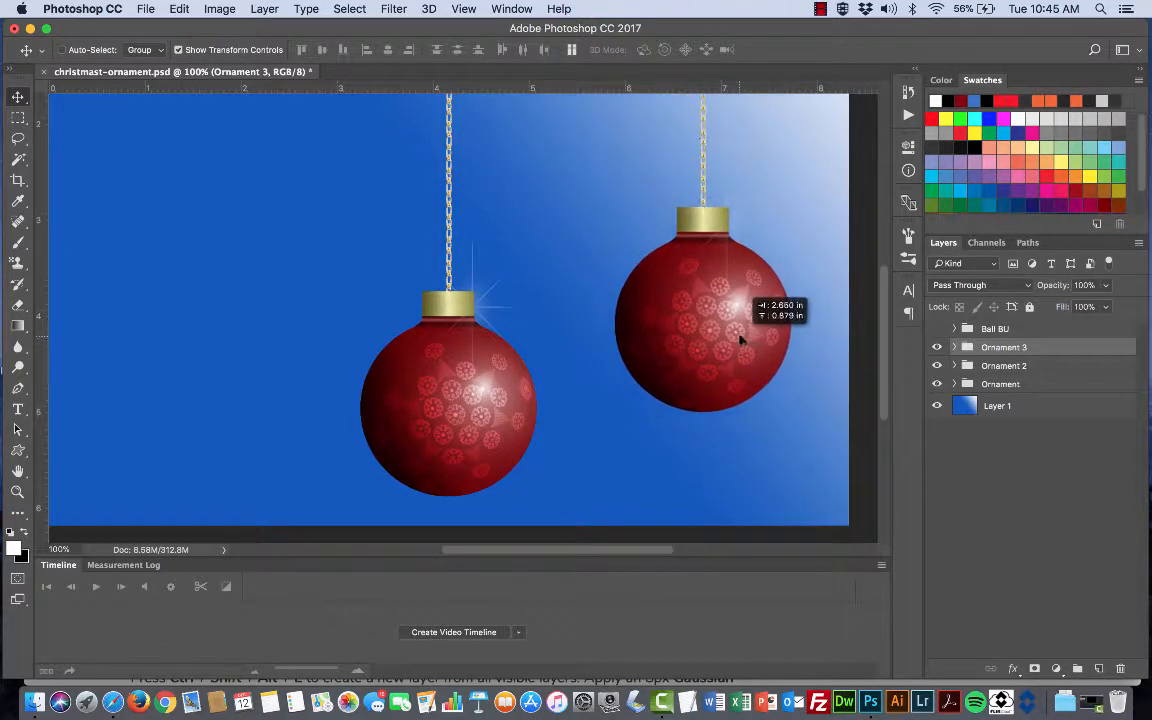
pyautogui.scroll(5, 680, 471)
pyautogui.scroll(-2, 679, 473)
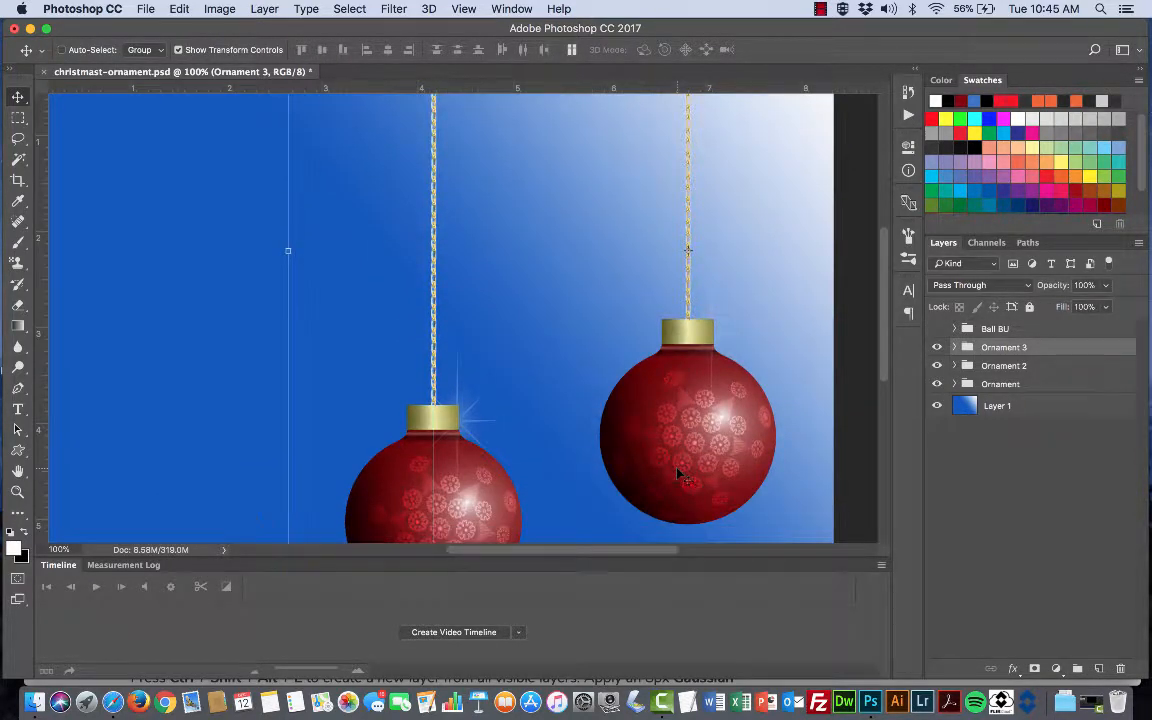
pyautogui.press('super+minus')
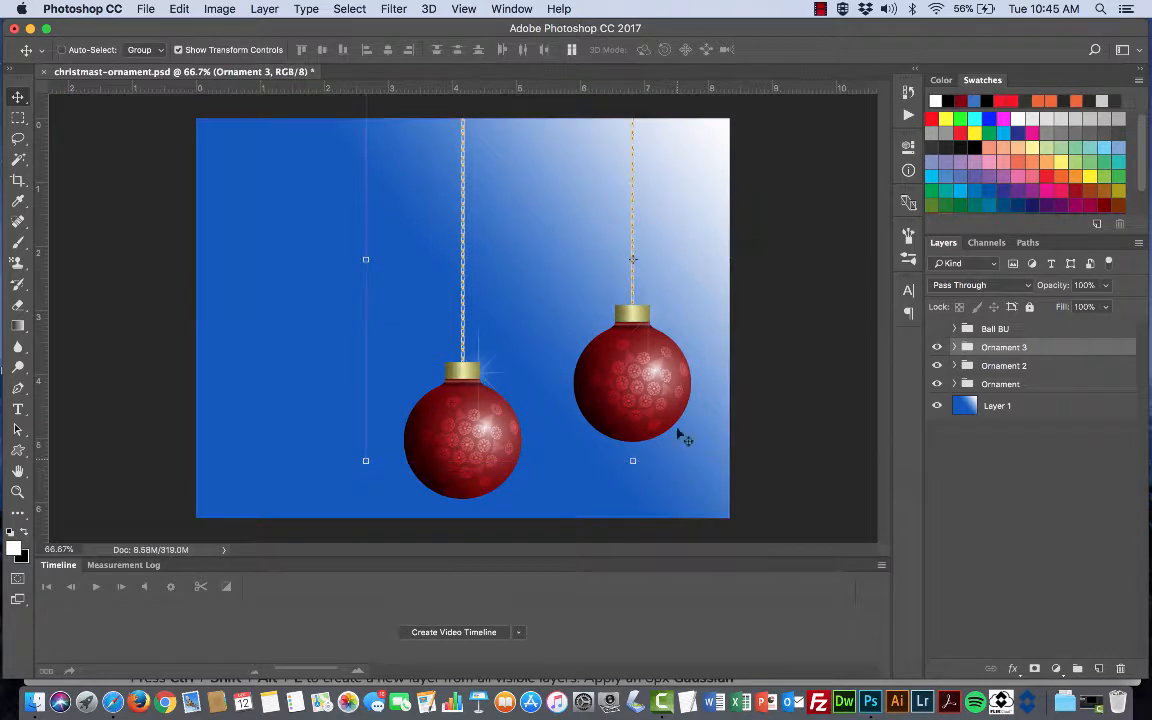
pyautogui.moveTo(656, 405); pyautogui.dragTo(652, 299)
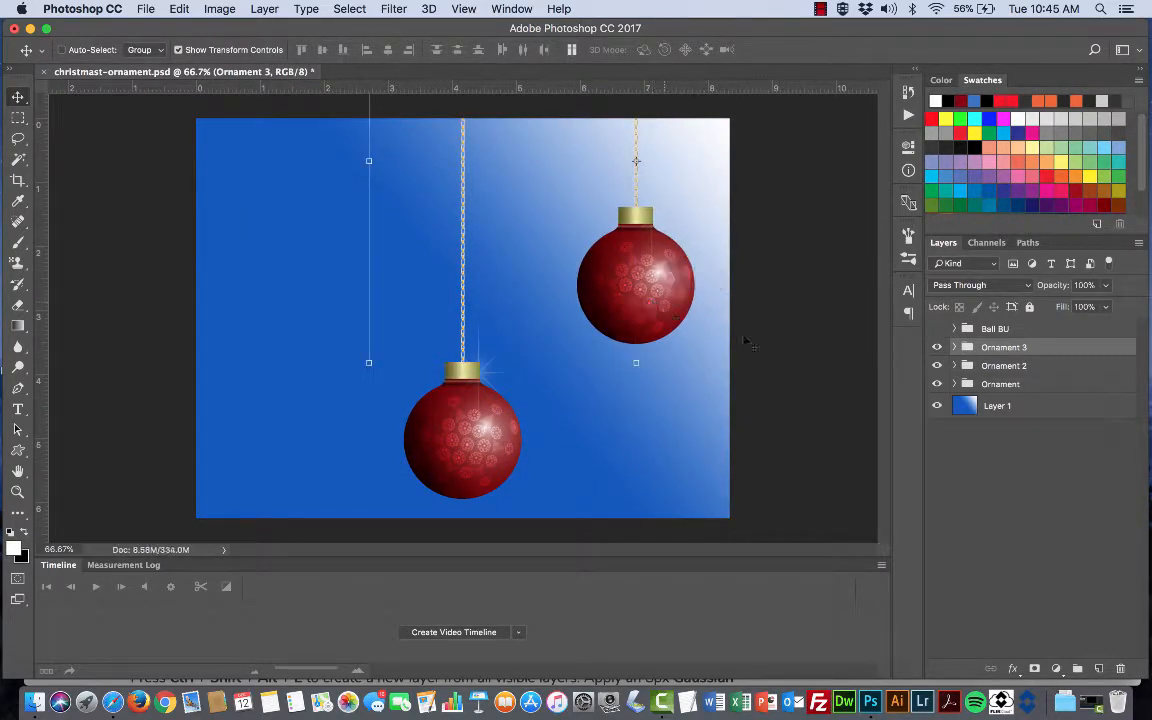
# Move the Ornament 2 group to the upper-left area of the canvas and compare the layout with the tutorial's step 34 image in Safari.
pyautogui.click(1008, 367)
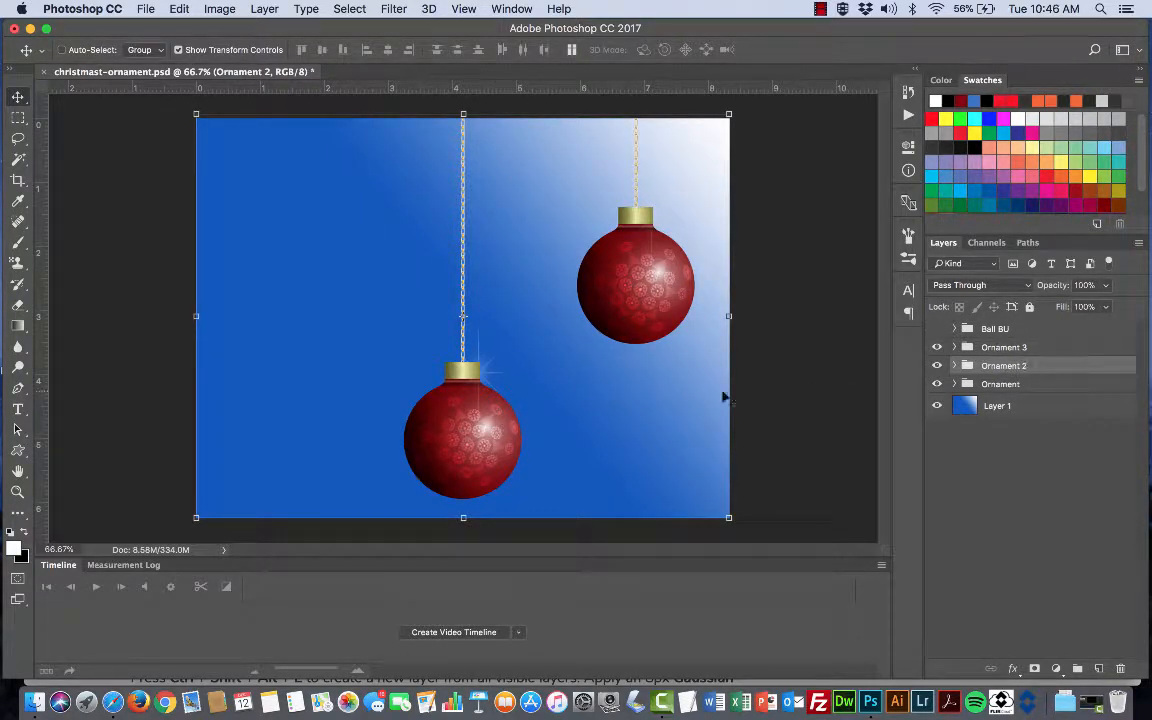
pyautogui.moveTo(488, 455); pyautogui.dragTo(305, 305)
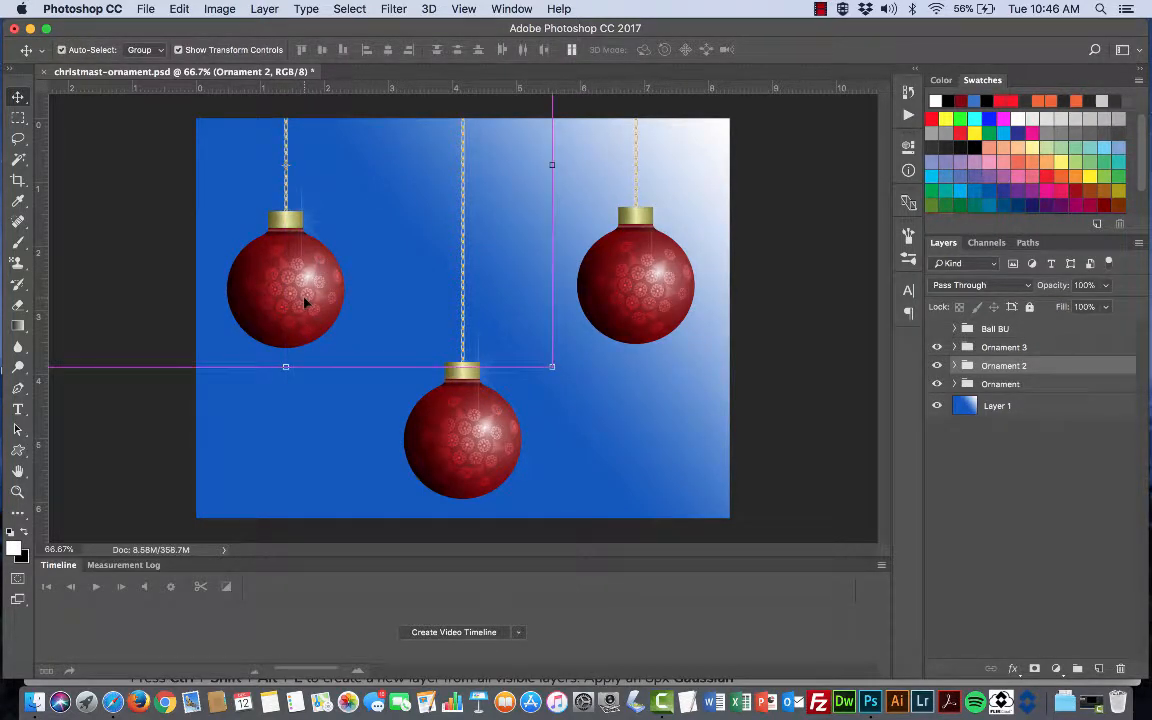
pyautogui.press('super+Tab')
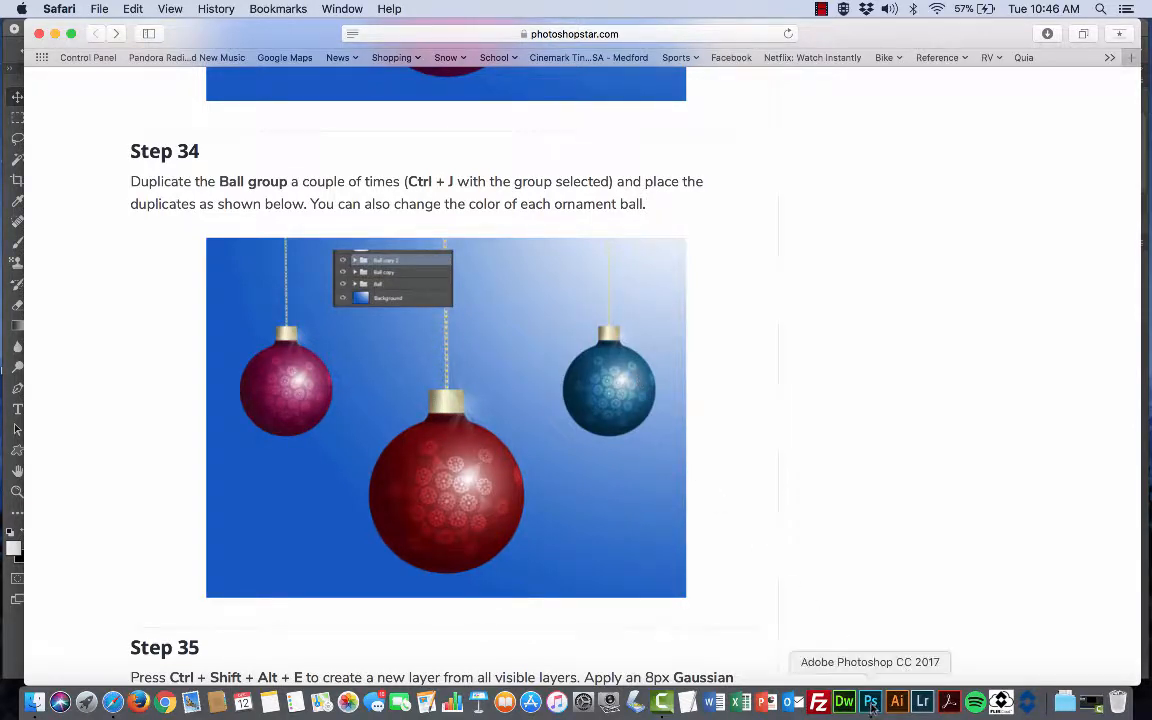
pyautogui.press('super+Tab')
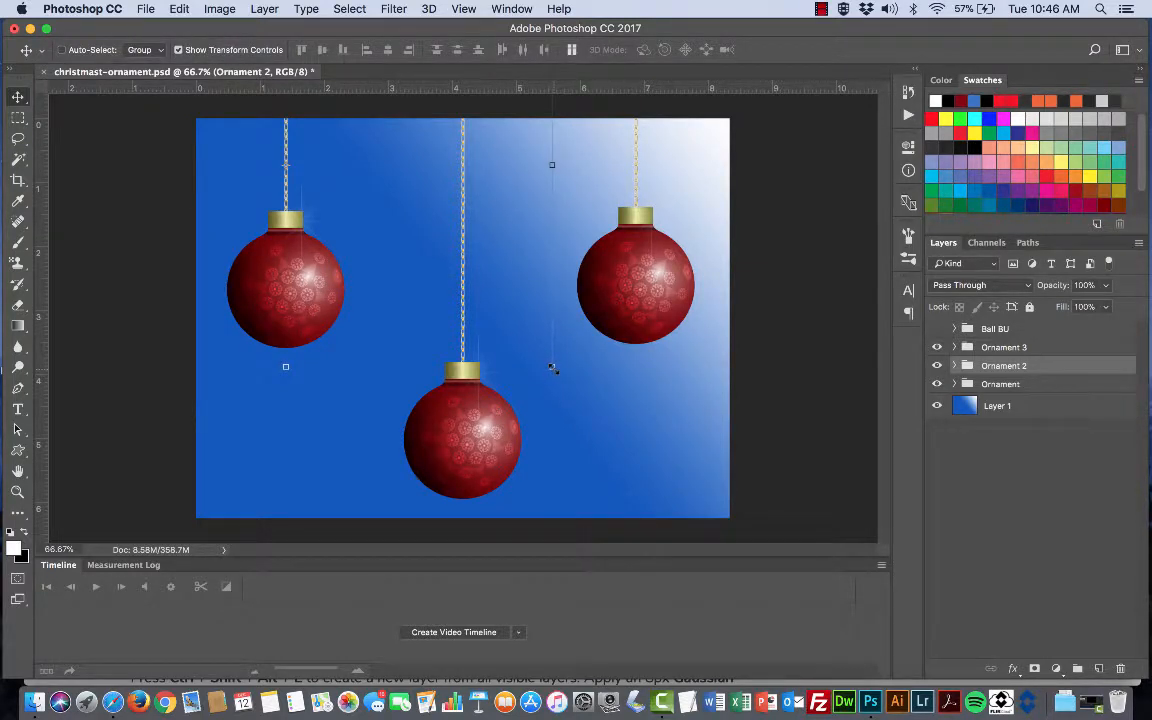
# Scale the Ornament 2 group proportionally to about 83% and lower it so its ball hangs slightly above the centre ornament's ball.
pyautogui.moveTo(552, 369); pyautogui.dragTo(478, 313)
pyautogui.moveTo(399, 281); pyautogui.dragTo(443, 315)
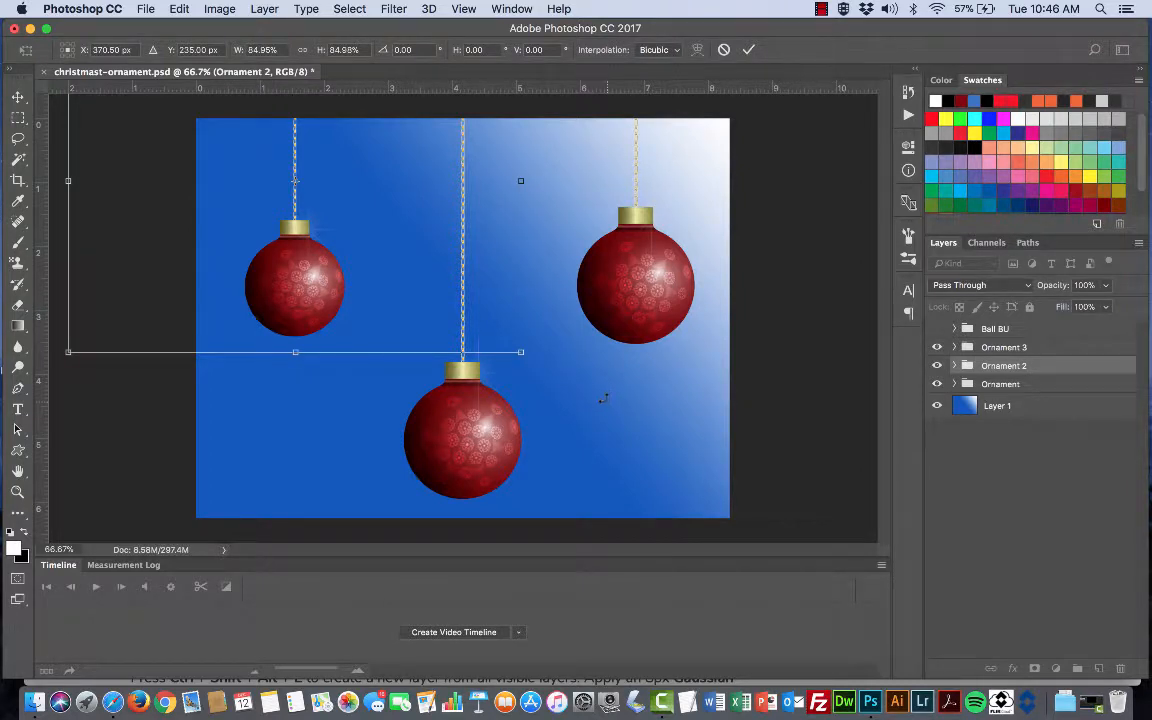
pyautogui.moveTo(520, 351); pyautogui.dragTo(508, 343)
pyautogui.moveTo(411, 311); pyautogui.dragTo(412, 393)
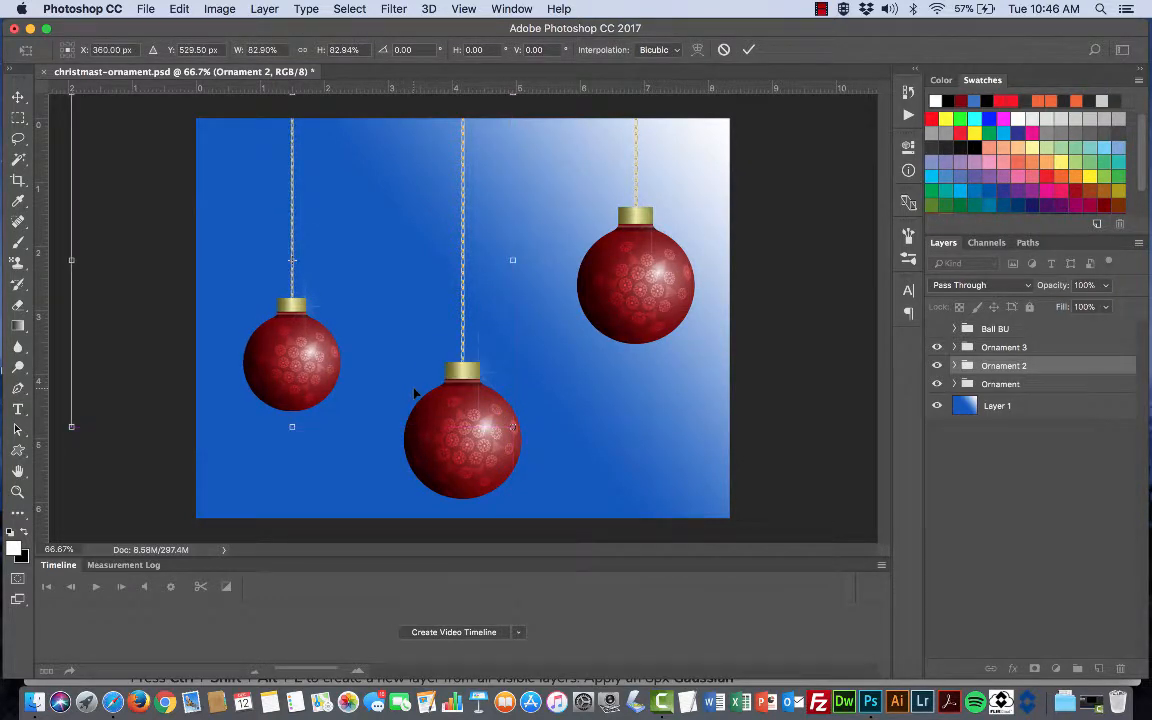
pyautogui.press('Return')
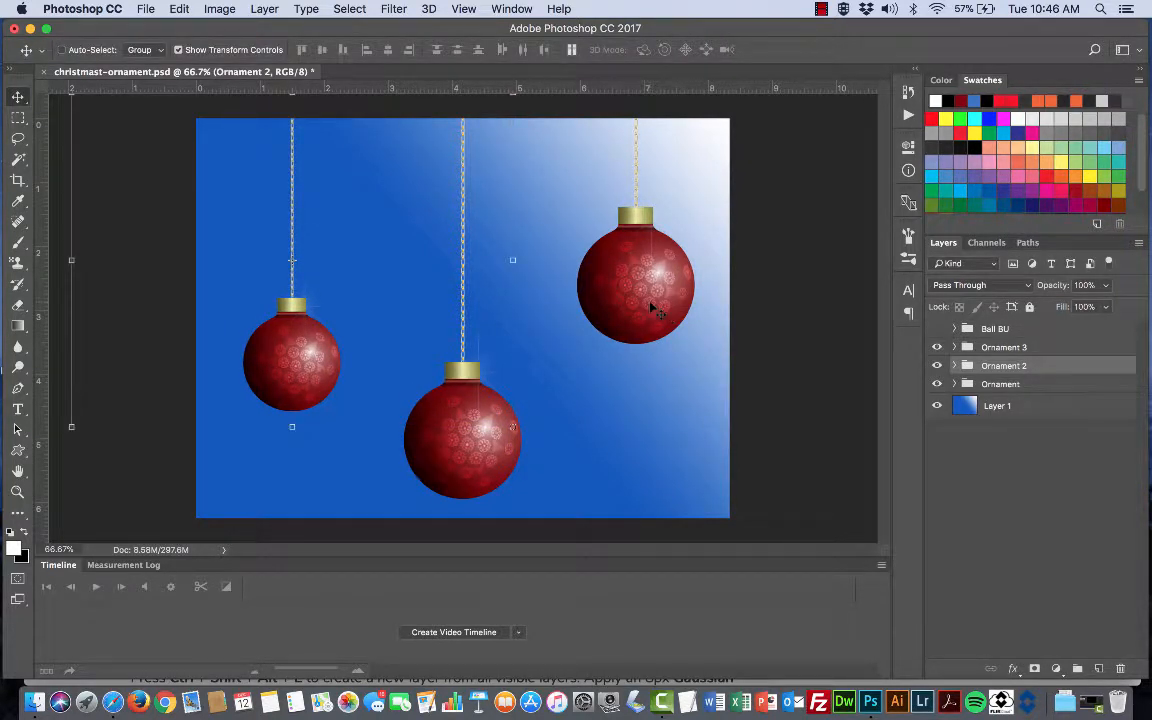
# Scale the Ornament 3 group proportionally to about 72% and lower it so its ball hangs slightly higher than the left ornament's ball.
pyautogui.click(1010, 347)
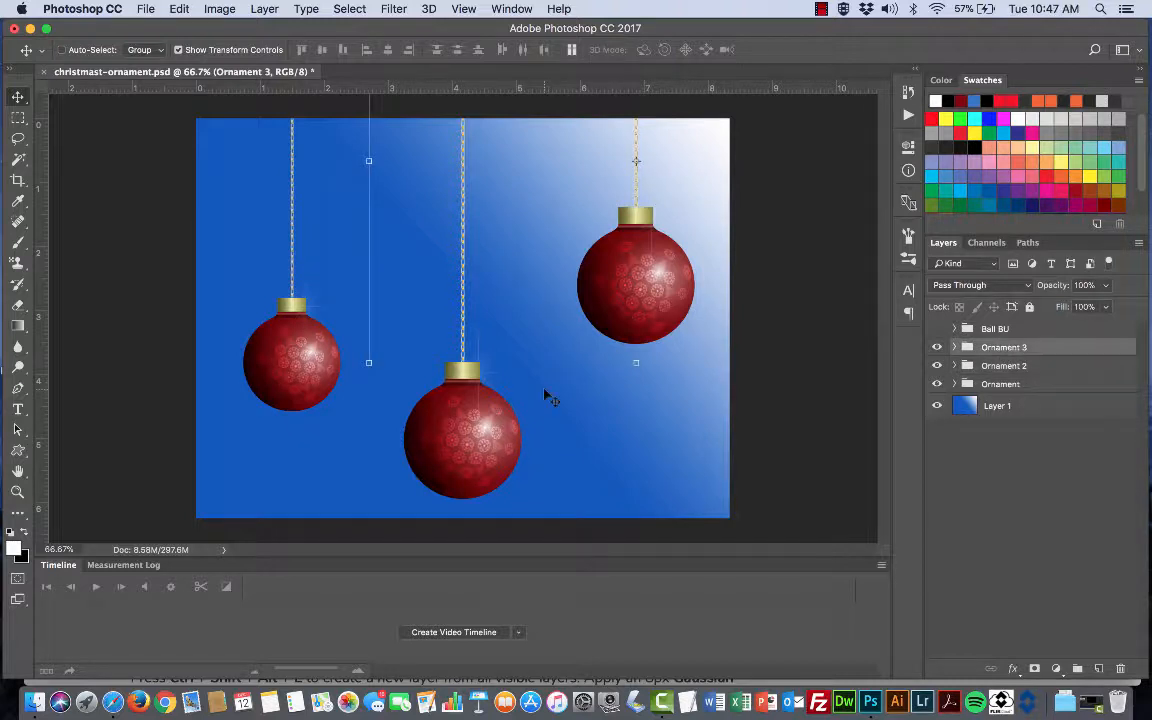
pyautogui.moveTo(369, 364); pyautogui.dragTo(490, 278)
pyautogui.moveTo(584, 211); pyautogui.dragTo(512, 319)
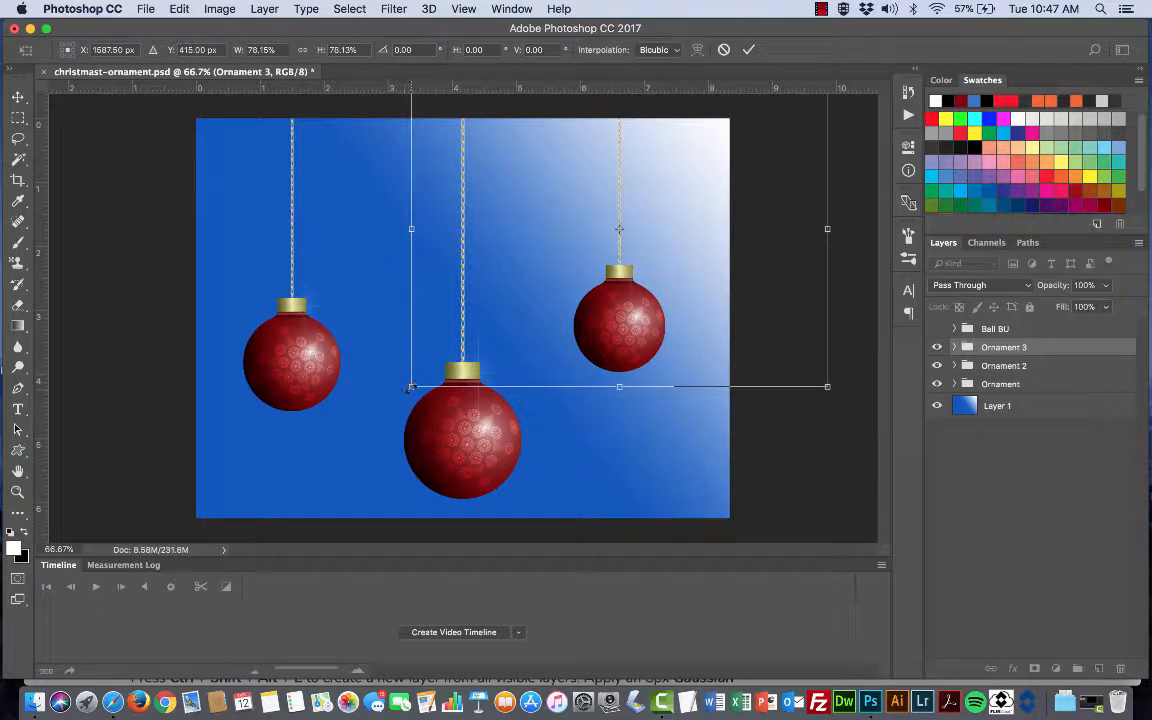
pyautogui.moveTo(408, 386); pyautogui.dragTo(444, 361)
pyautogui.moveTo(522, 334)
pyautogui.mouseDown()
pyautogui.moveTo(492, 346)
pyautogui.moveTo(507, 351)
pyautogui.mouseUp()
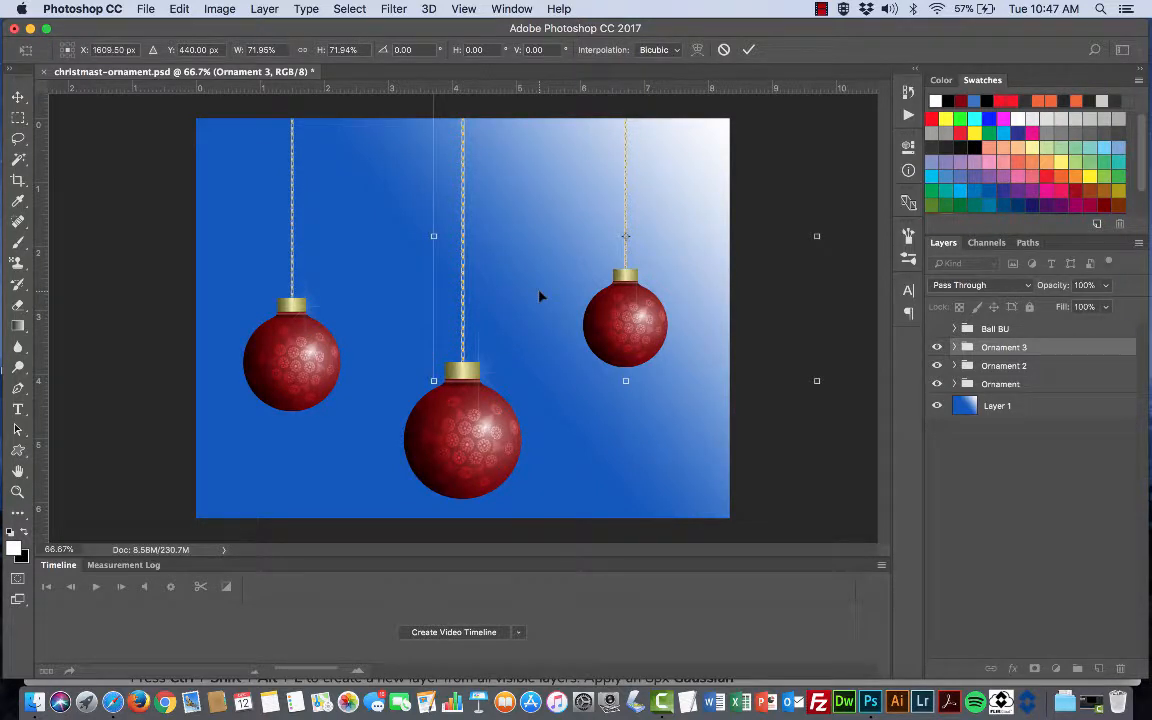
pyautogui.press('Return')
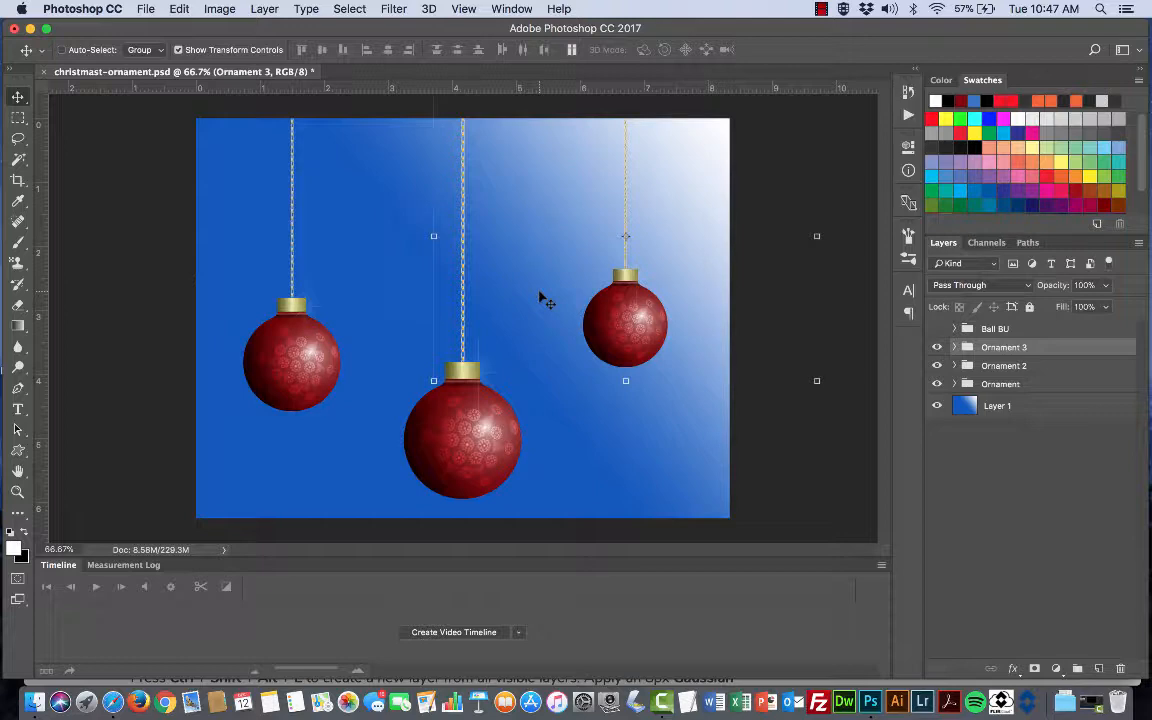
# Switch to Safari and check the ornament colours in step 34 and the instructions of step 35.
pyautogui.press('super+Tab')
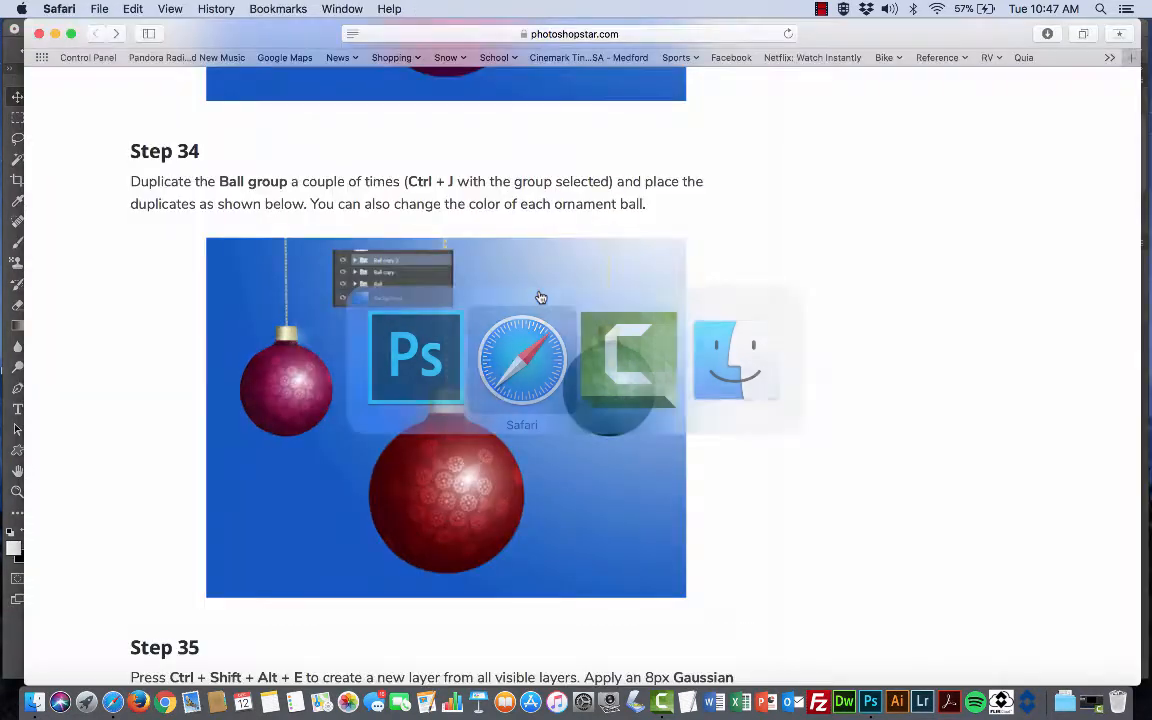
pyautogui.scroll(2, 604, 416)
pyautogui.scroll(-4, 500, 420)
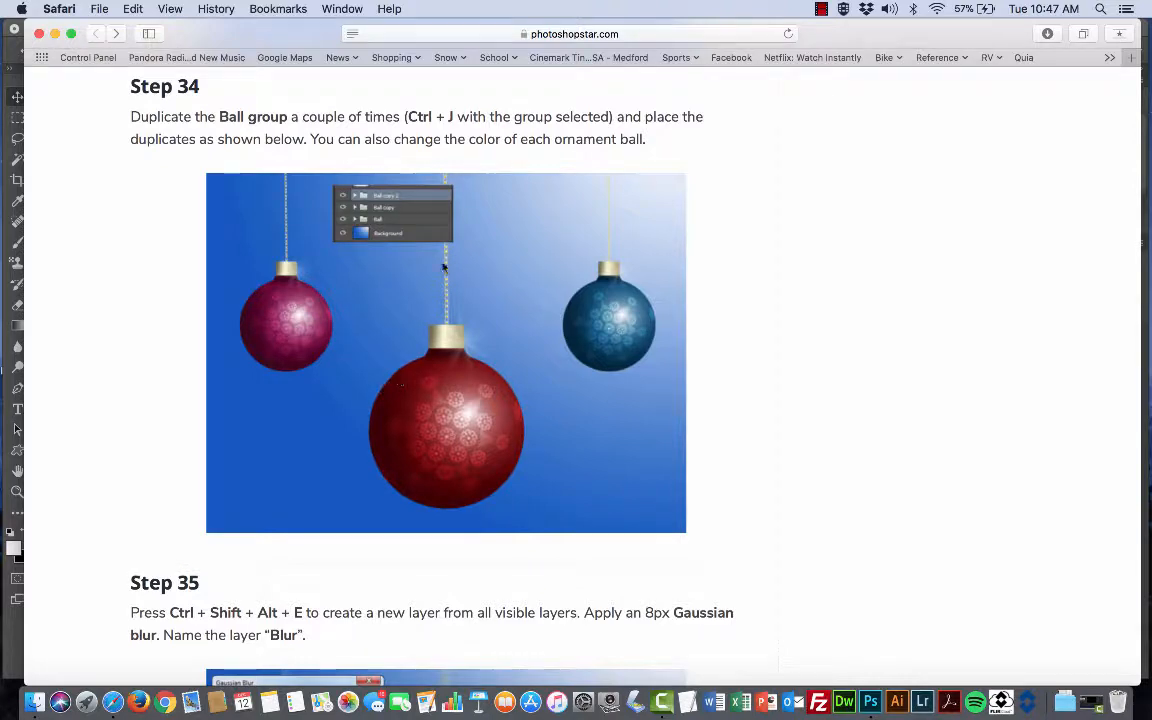
# Read step 33 on recolouring the ball with a clipped Hue/Saturation adjustment layer, and switch back to Photoshop.
pyautogui.scroll(10, 365, 390)
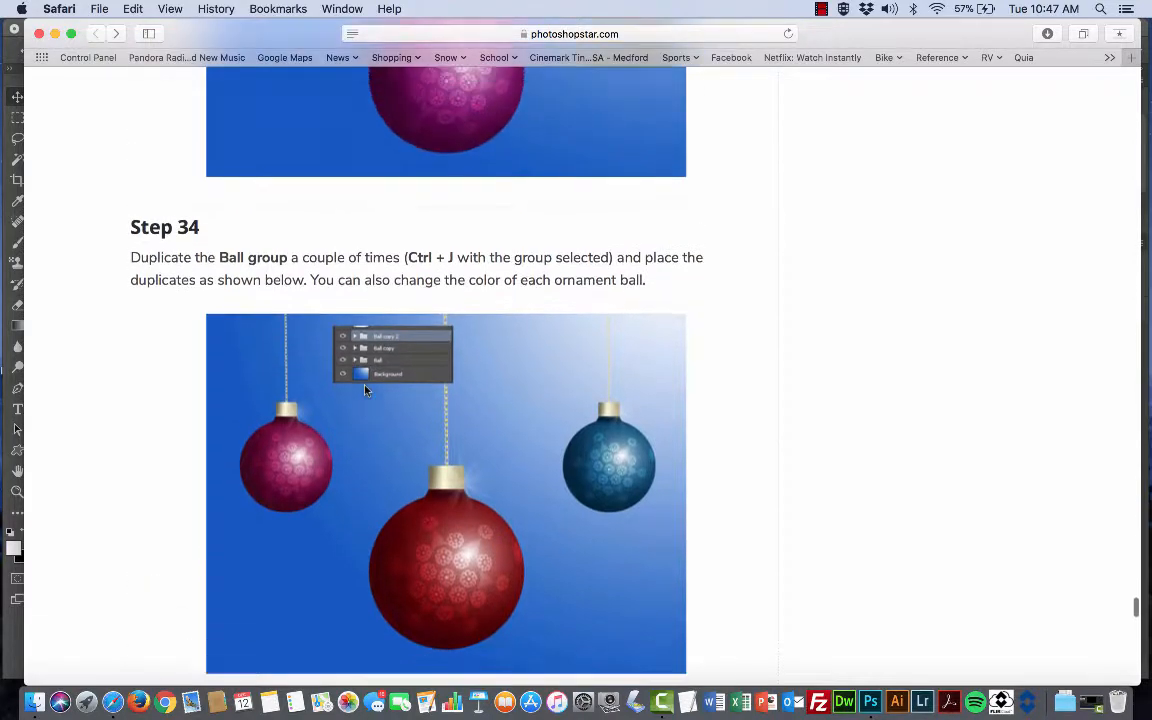
pyautogui.scroll(-2, 365, 390)
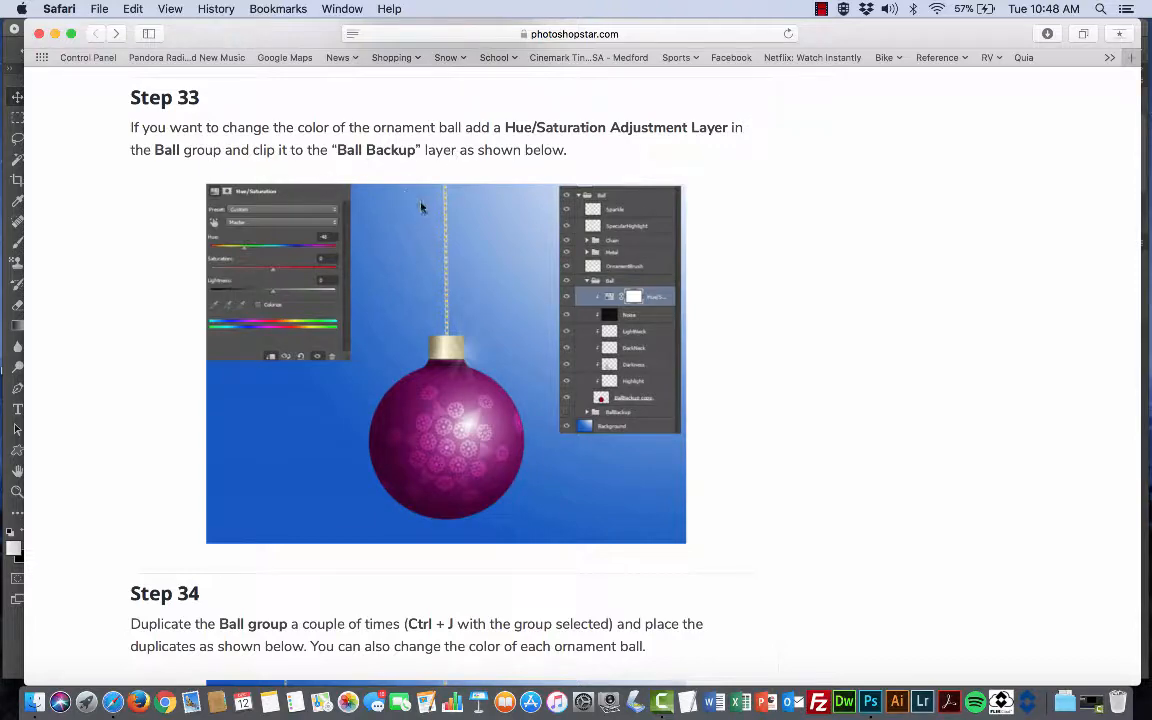
pyautogui.press('super+Tab')
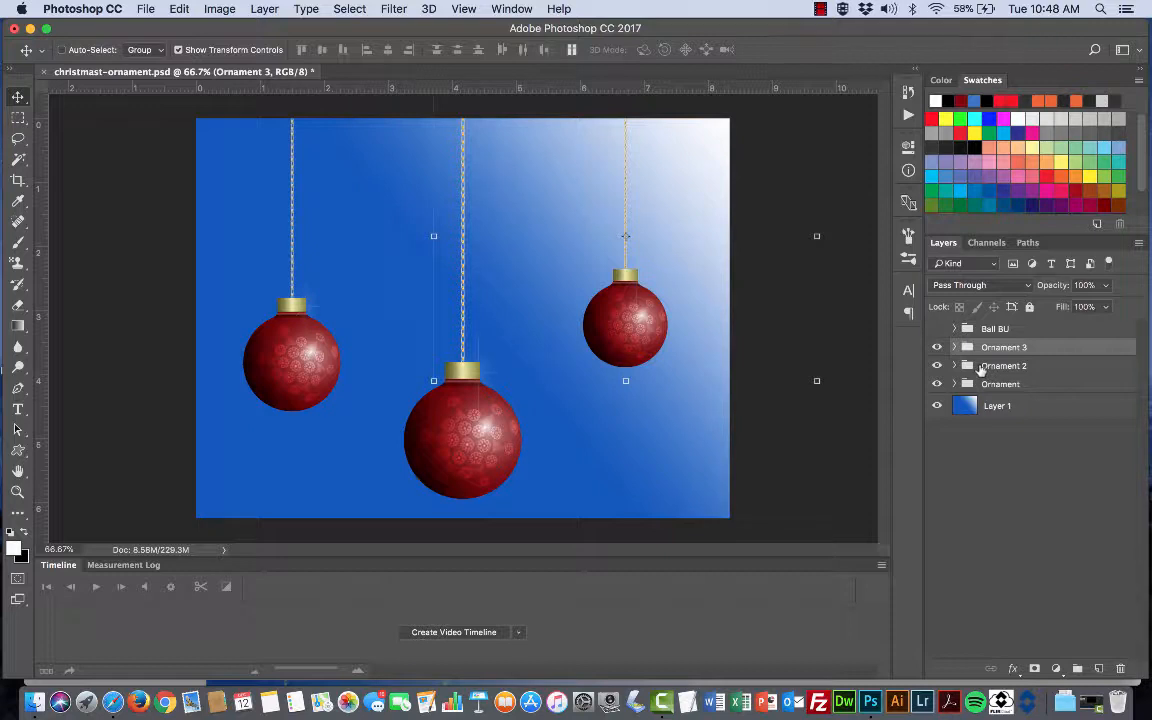
# Expand the Ornament 2 group and select the ball topper layer inside its Ball subgroup.
pyautogui.click(1025, 330)
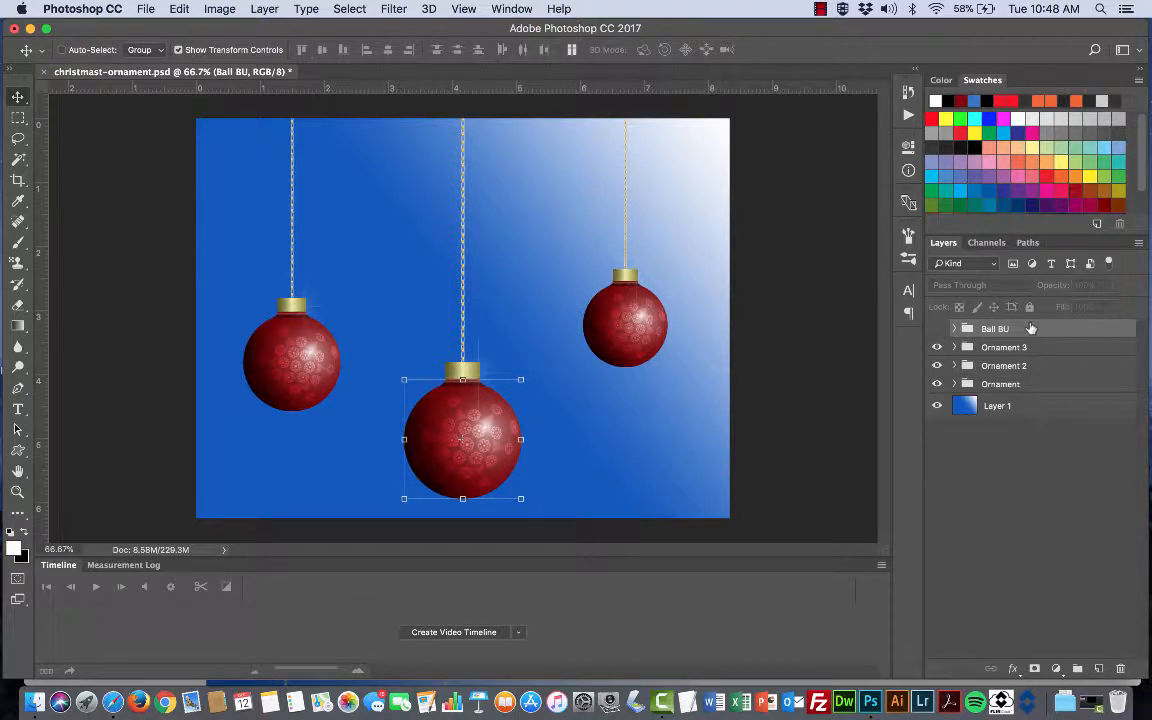
pyautogui.click(962, 366)
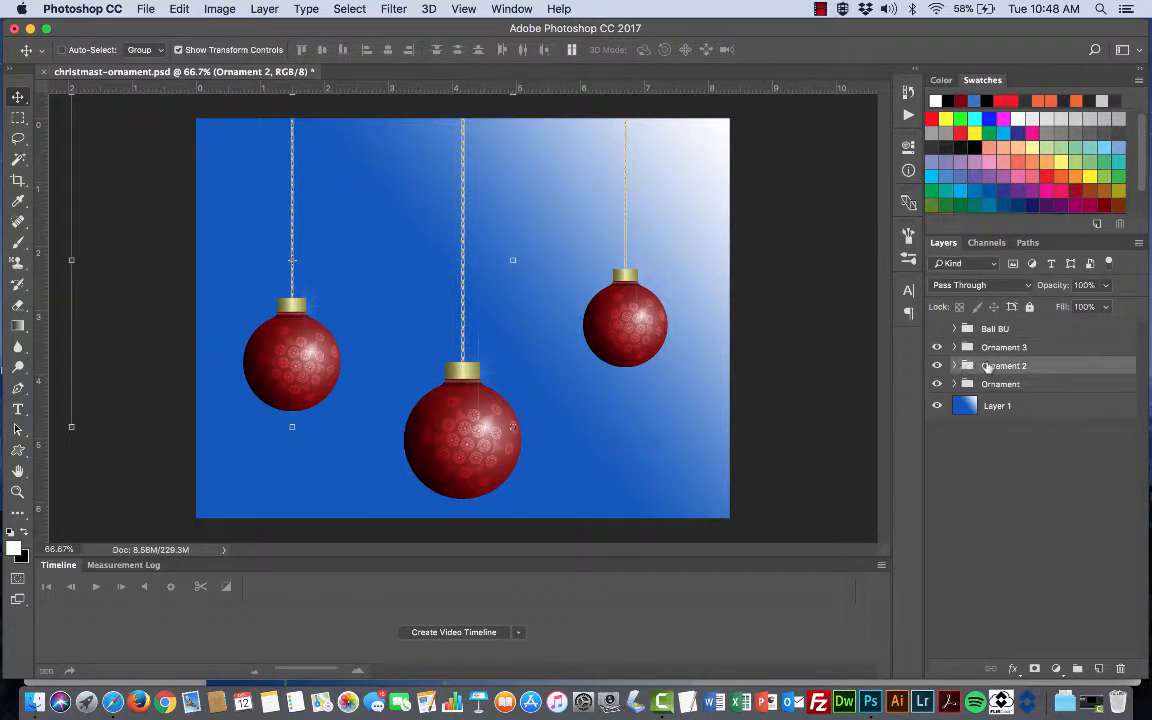
pyautogui.click(955, 366)
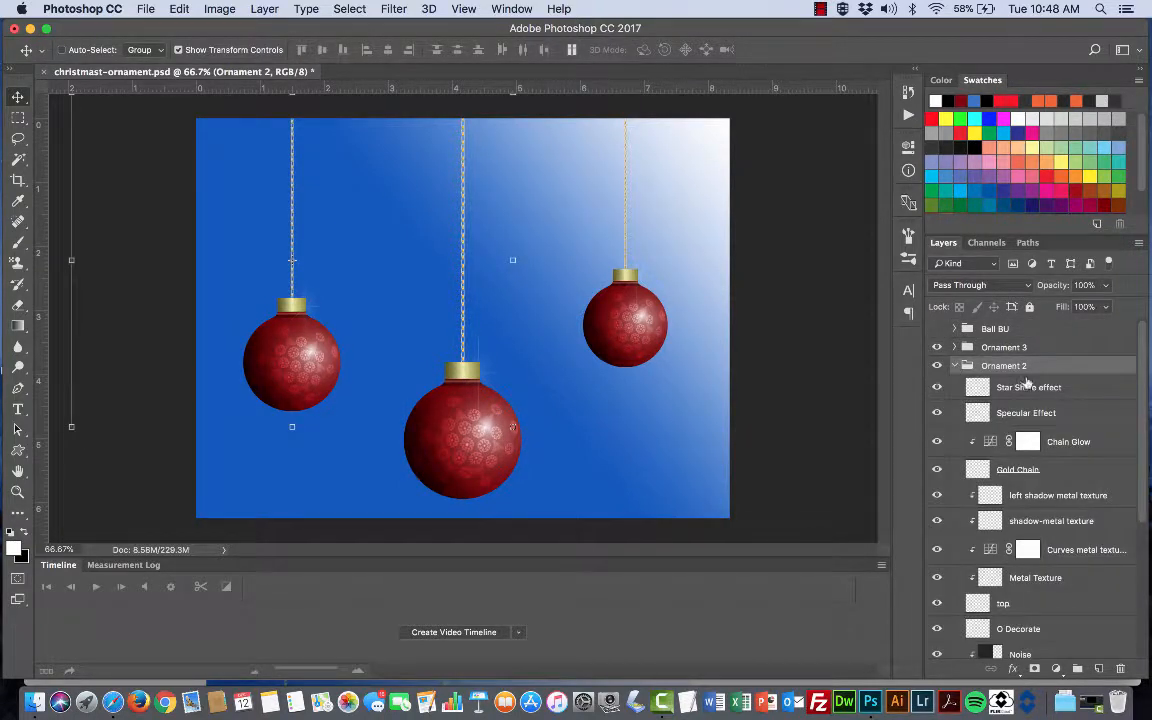
pyautogui.scroll(-1, 1020, 385)
pyautogui.scroll(-10, 1020, 420)
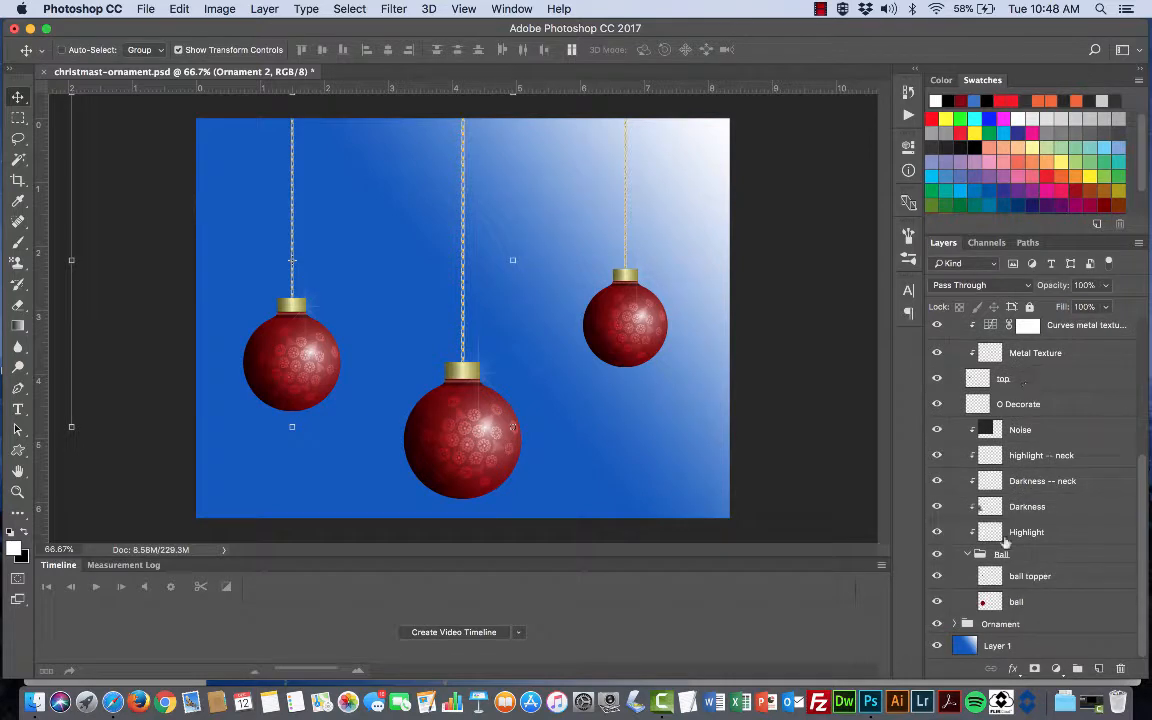
pyautogui.click(1001, 558)
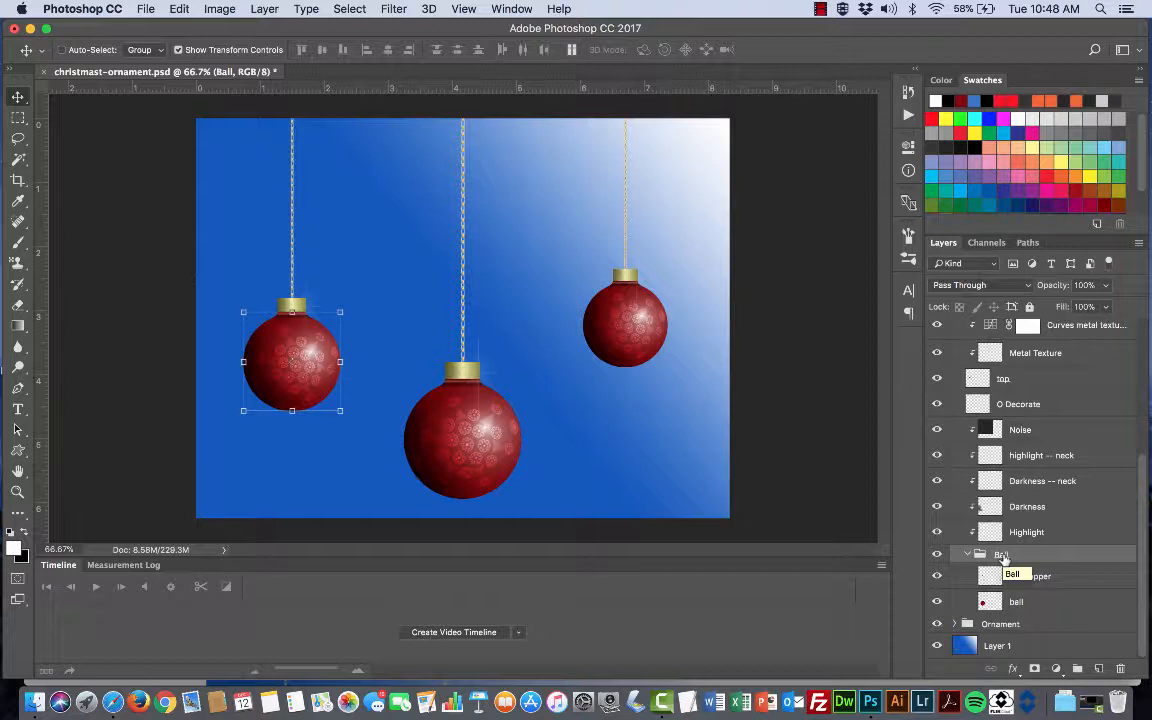
pyautogui.click(1065, 582)
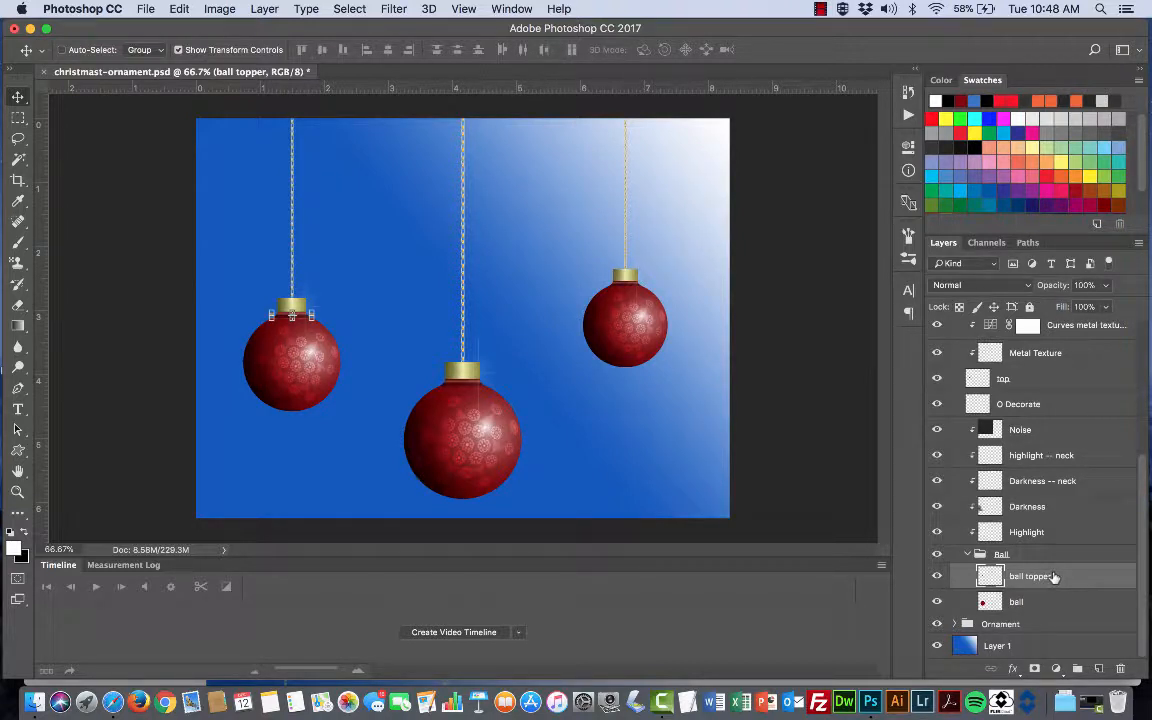
pyautogui.click(1042, 602)
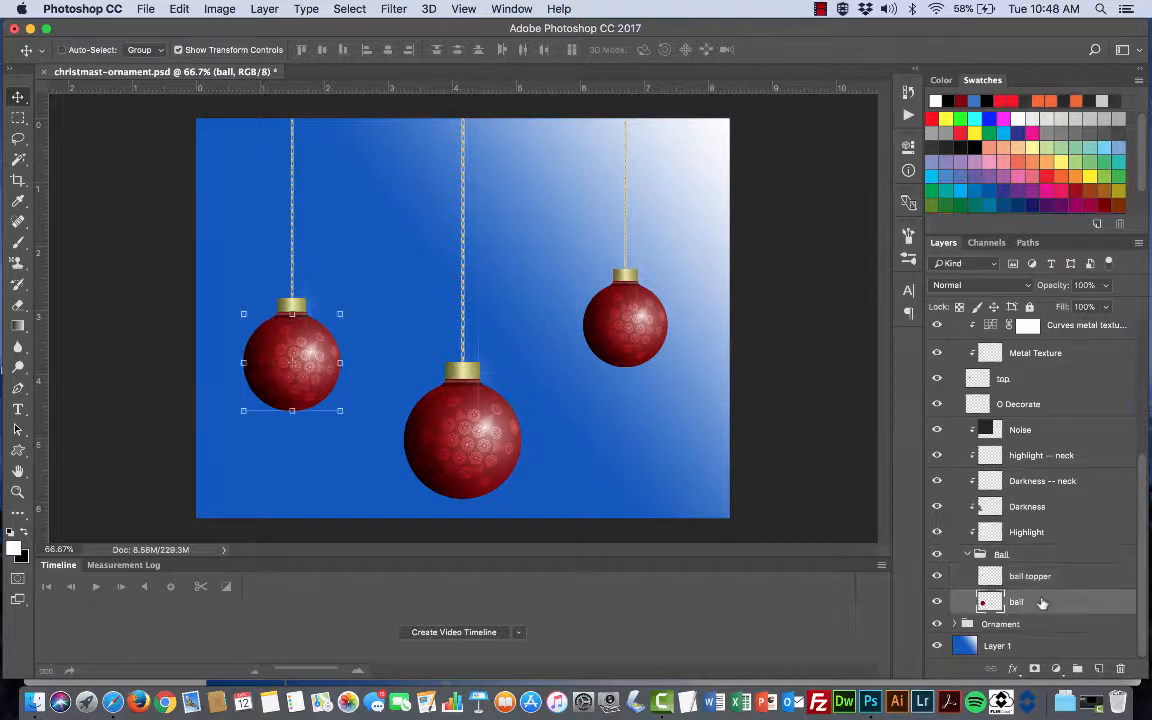
pyautogui.click(1040, 577)
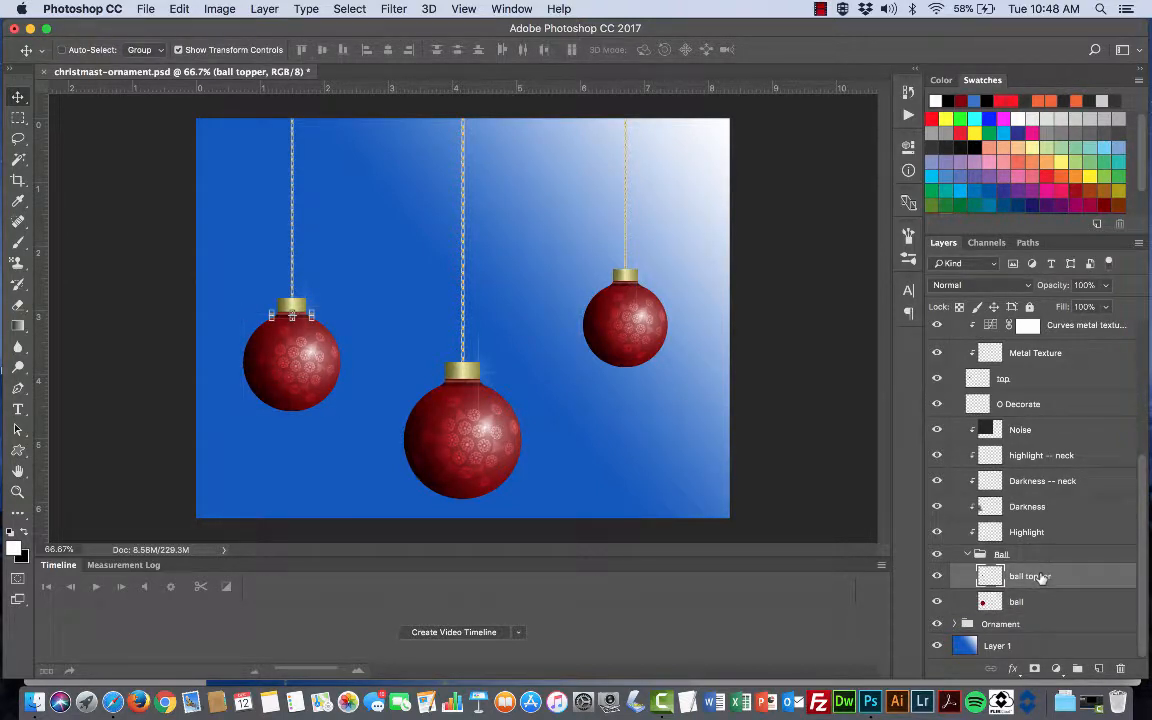
pyautogui.press('super+shift+alt+n')
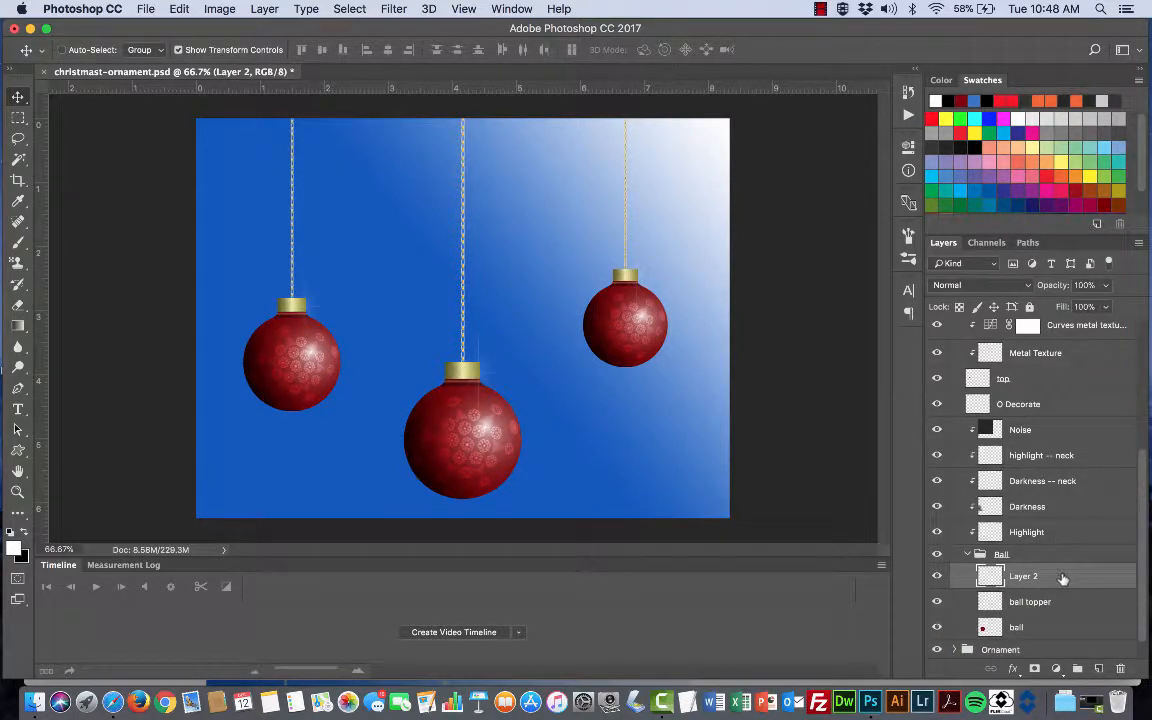
pyautogui.click(1124, 668)
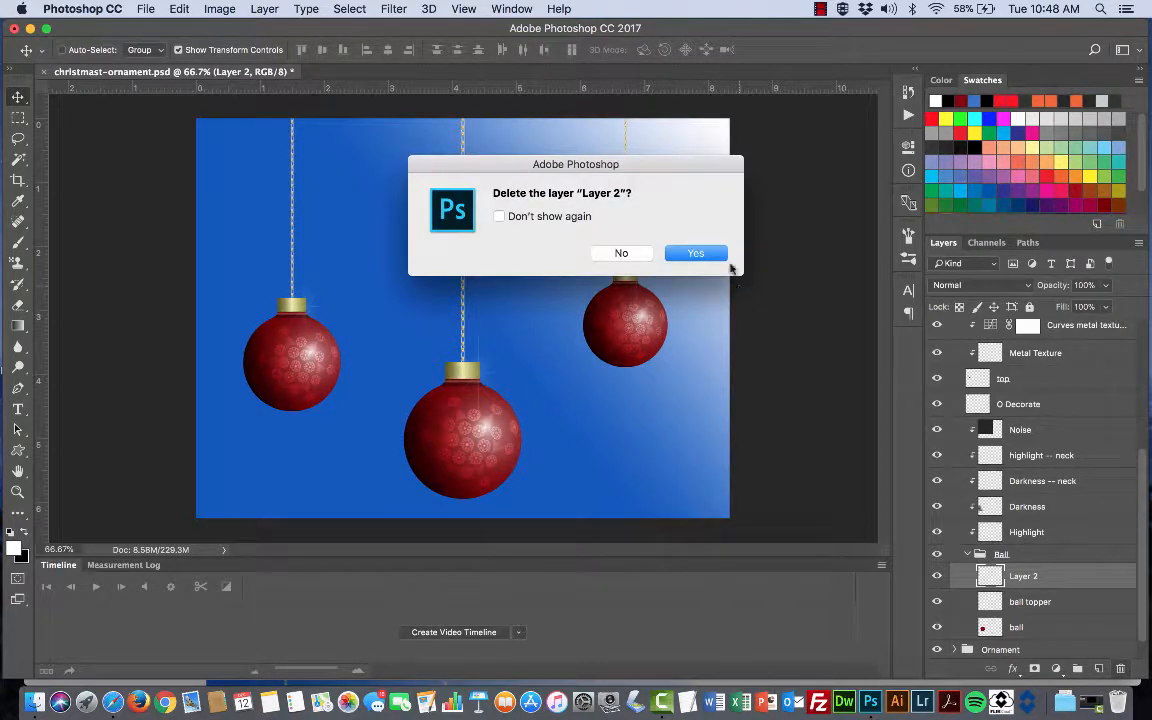
pyautogui.click(703, 253)
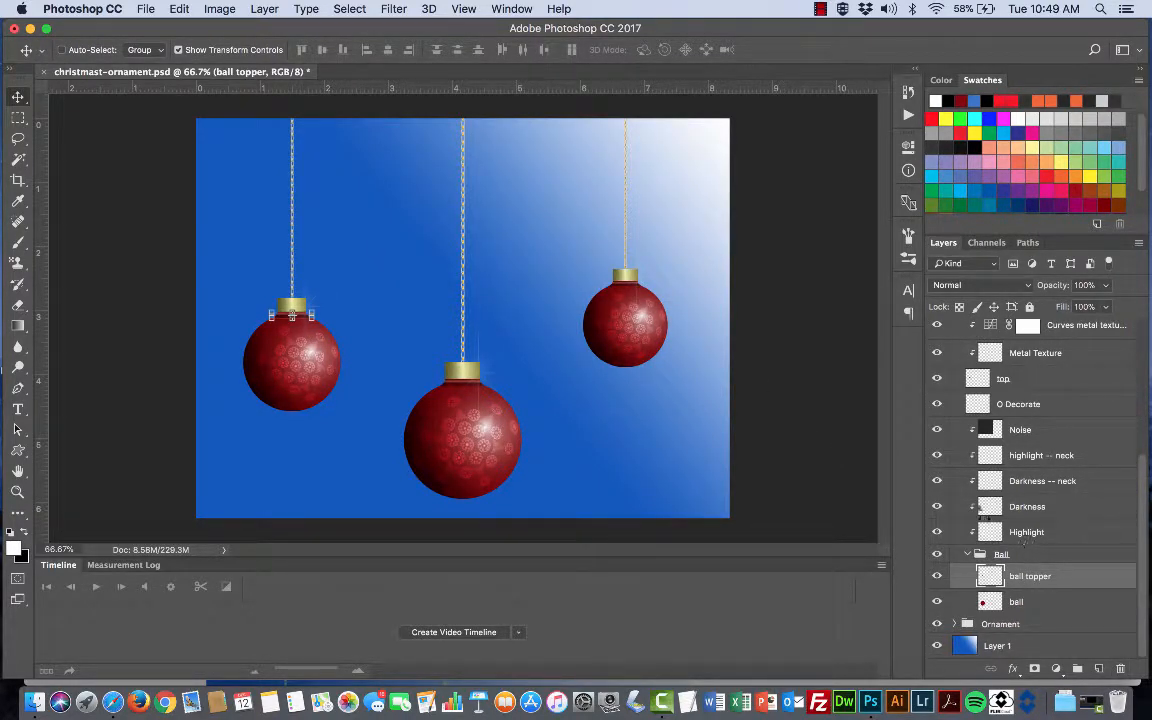
# Add a Hue/Saturation adjustment layer named "ball color adjustment" above the ball topper layer in Ornament 2's Ball subgroup.
pyautogui.click(250, 8)
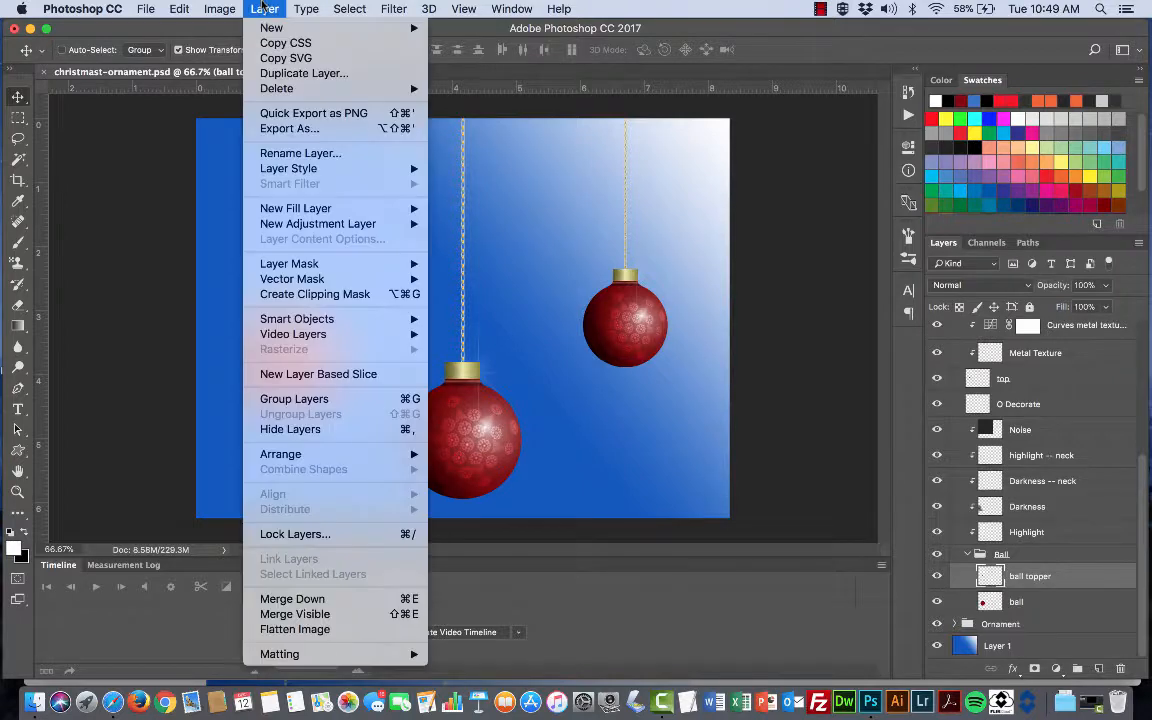
pyautogui.moveTo(262, 223)
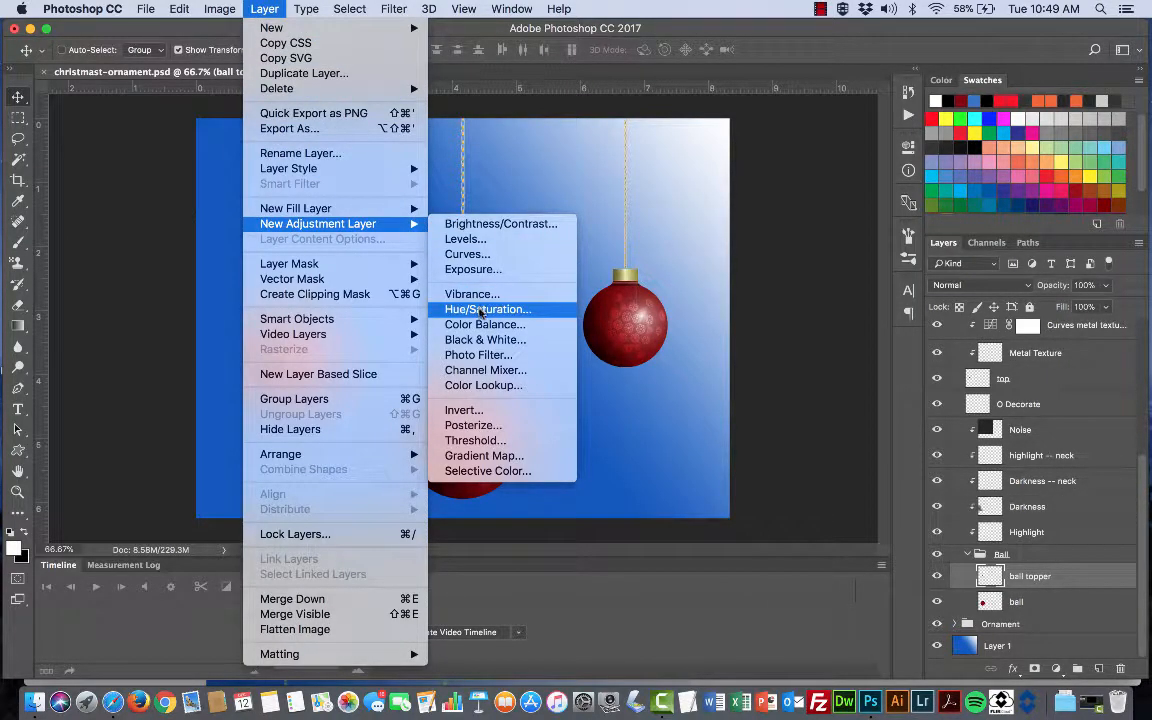
pyautogui.click(480, 310)
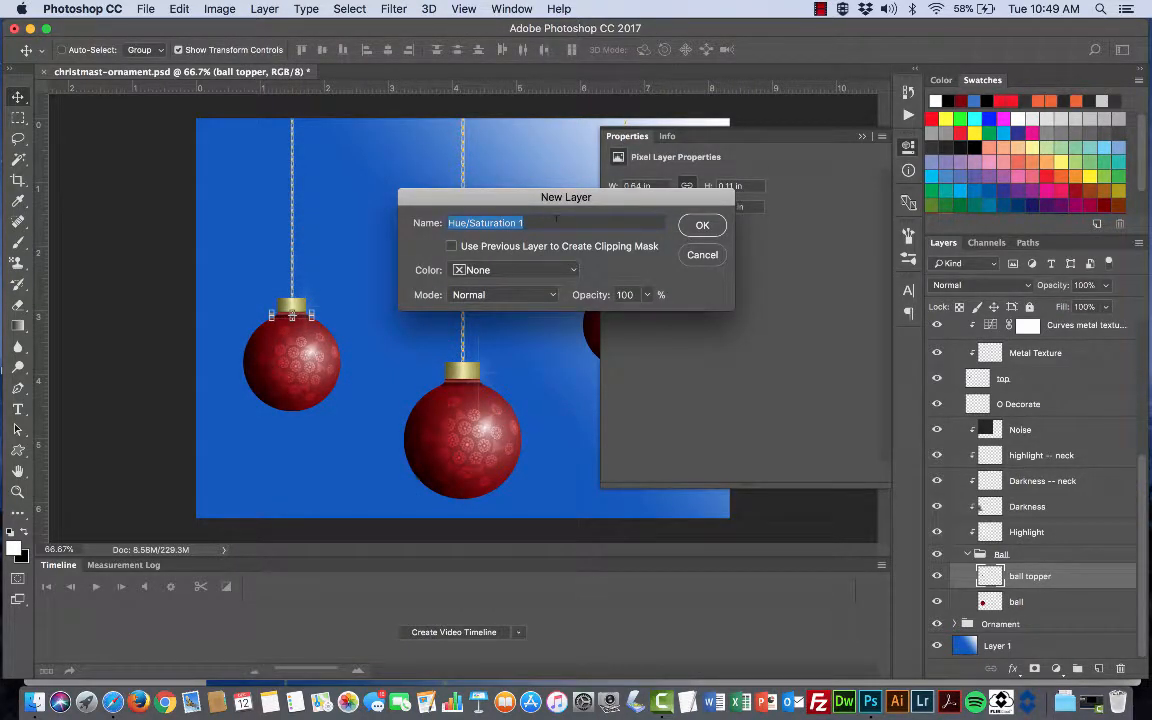
pyautogui.write('ball co')
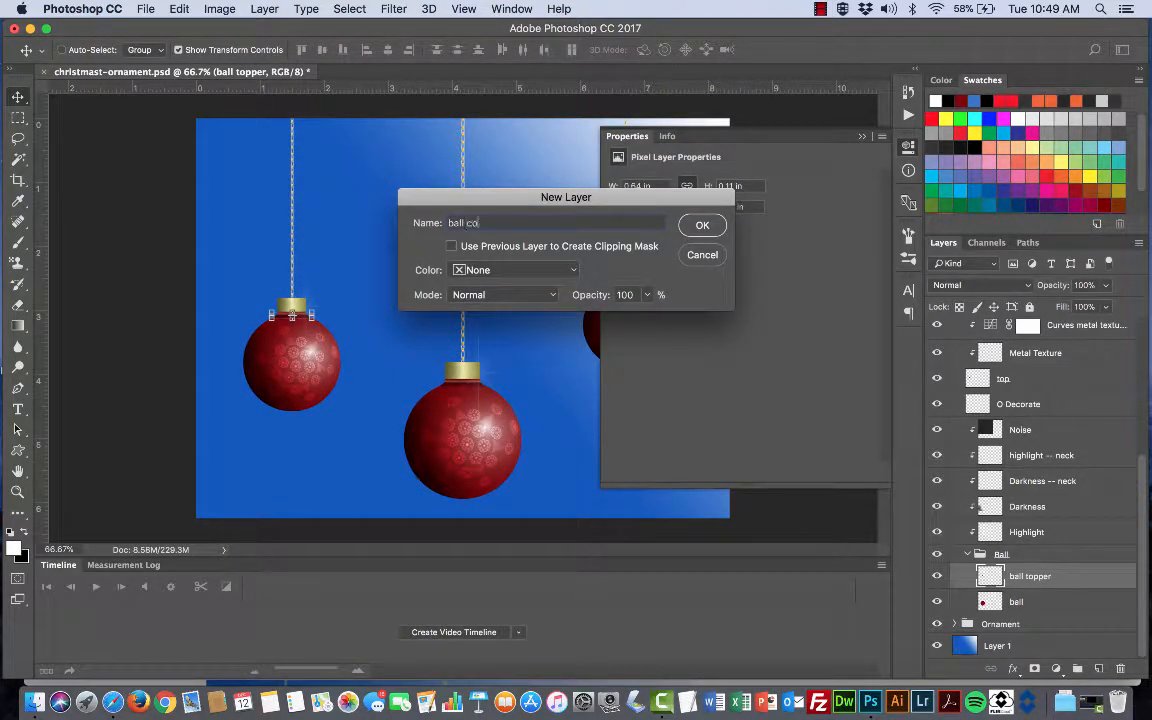
pyautogui.write('lor adjusment')
pyautogui.press('super+a')
pyautogui.write('t')
pyautogui.press('BackSpace')
pyautogui.write('ball clor')
pyautogui.press('BackSpace')
pyautogui.press('BackSpace')
pyautogui.press('BackSpace')
pyautogui.write('olor adjustment')
pyautogui.click(716, 230)
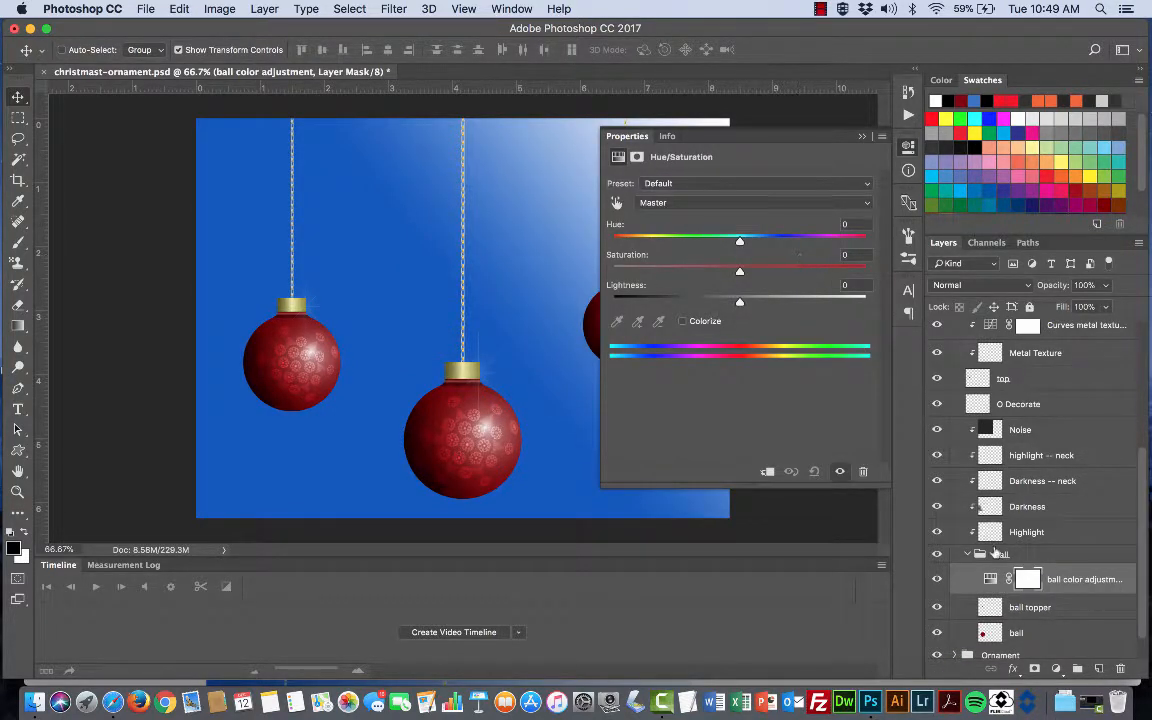
# Try clipping the ball color adjustment layer to the ball topper layer and set its hue to -39, following the tutorial's step 33.
pyautogui.rightClick(1066, 580)
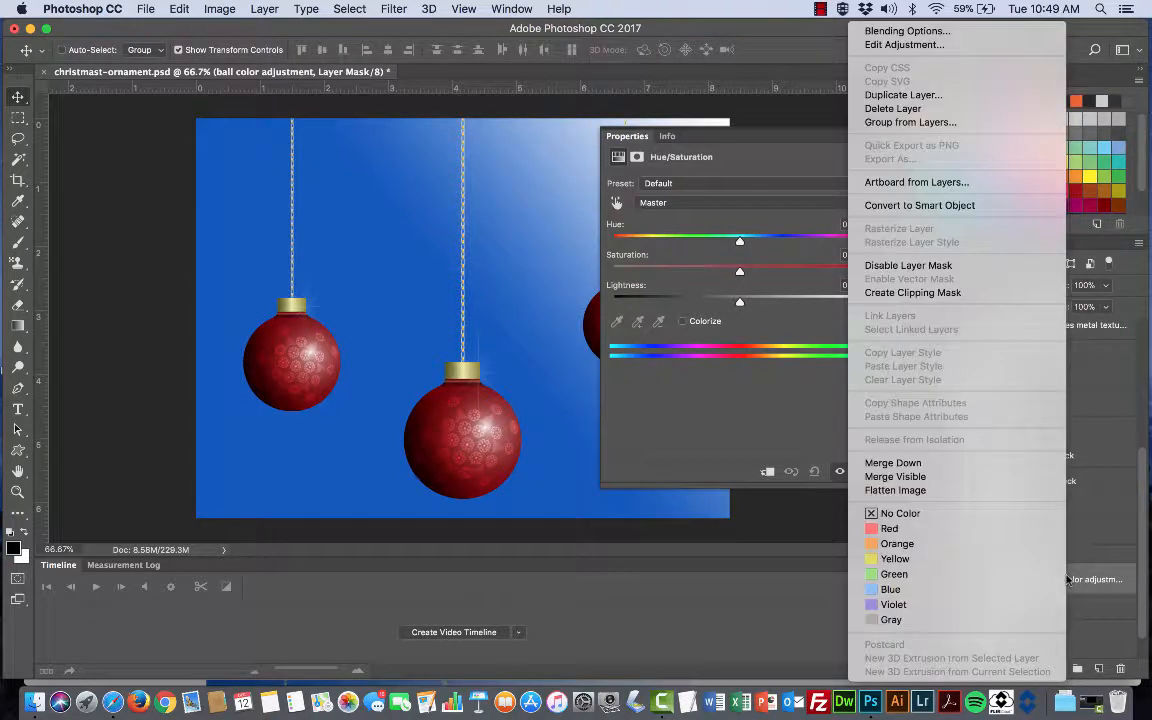
pyautogui.click(905, 292)
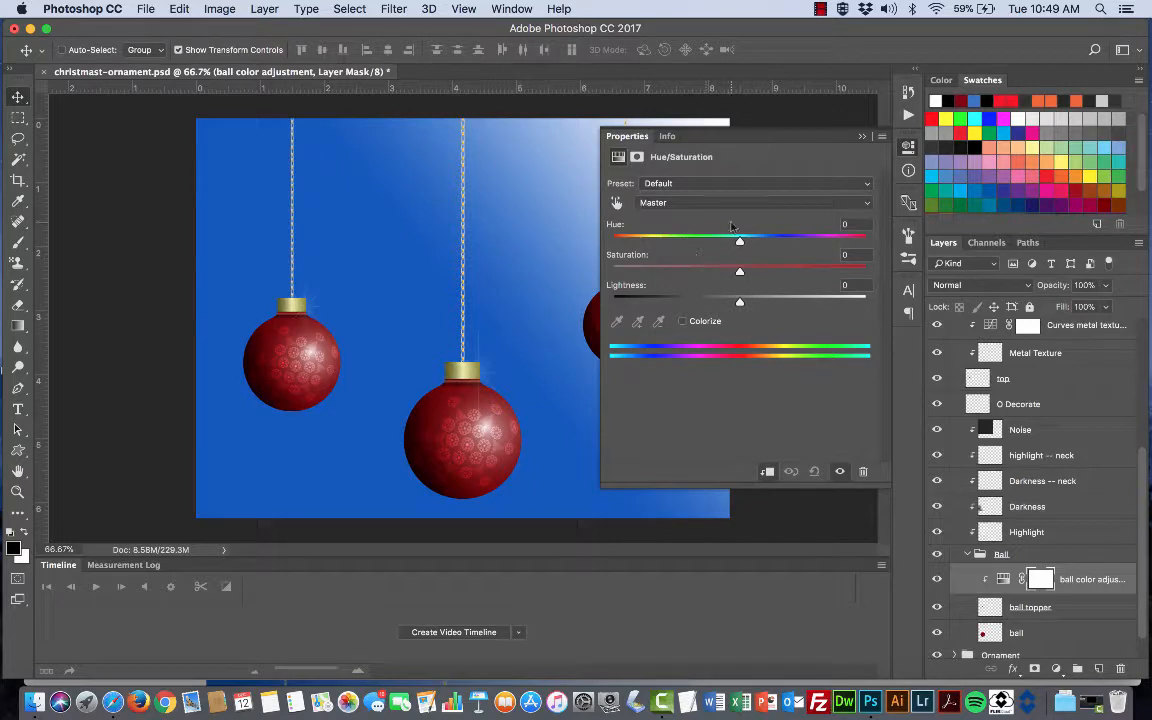
pyautogui.press('super+Tab')
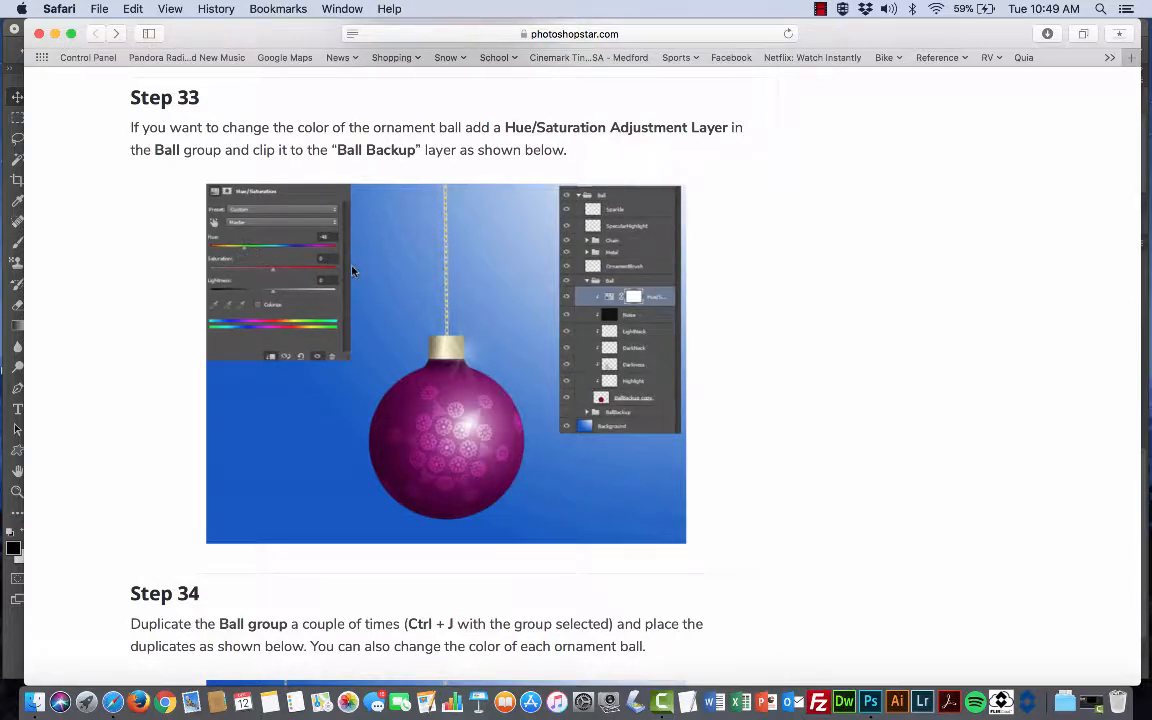
pyautogui.press('super+Tab')
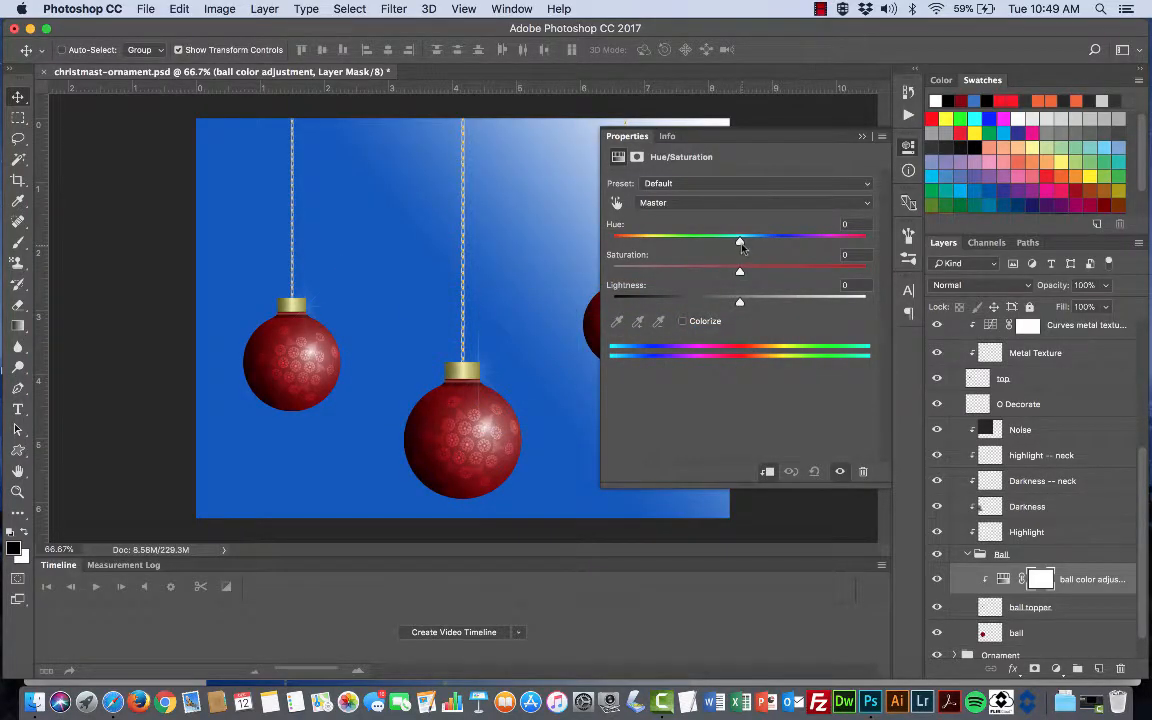
pyautogui.moveTo(740, 244); pyautogui.dragTo(690, 245)
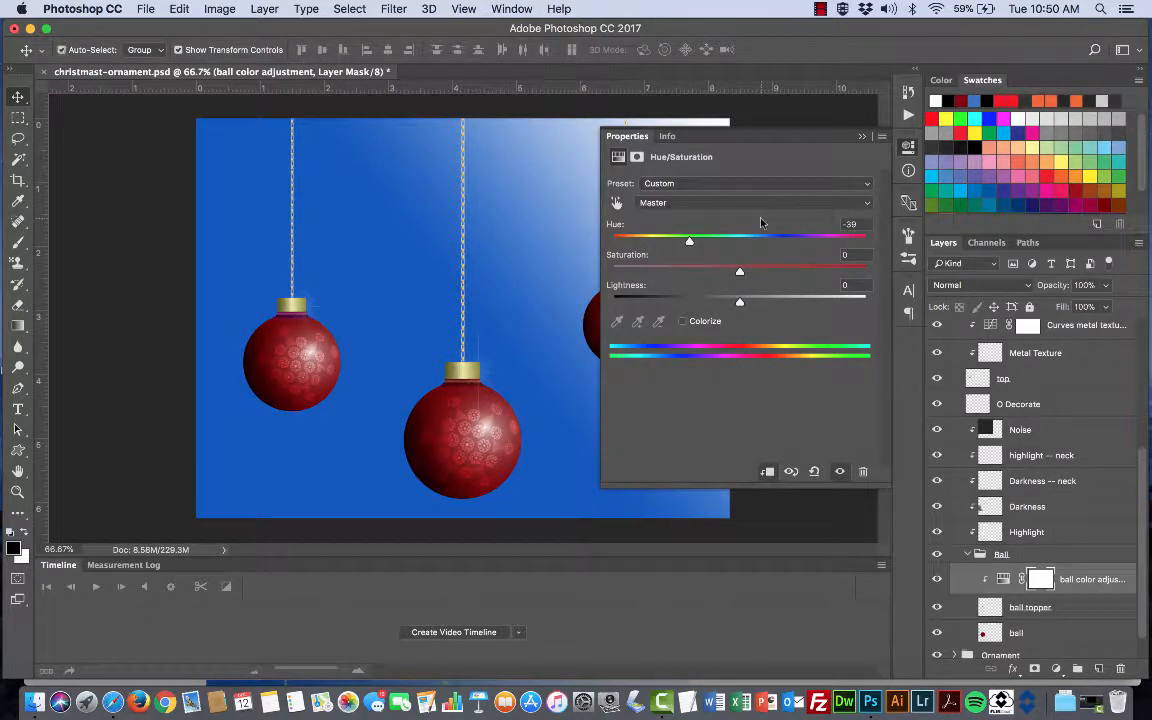
# Undo the hue change and the clipping mask, and collapse the adjustment's properties.
pyautogui.press('super+z')
pyautogui.press('alt+super+z')
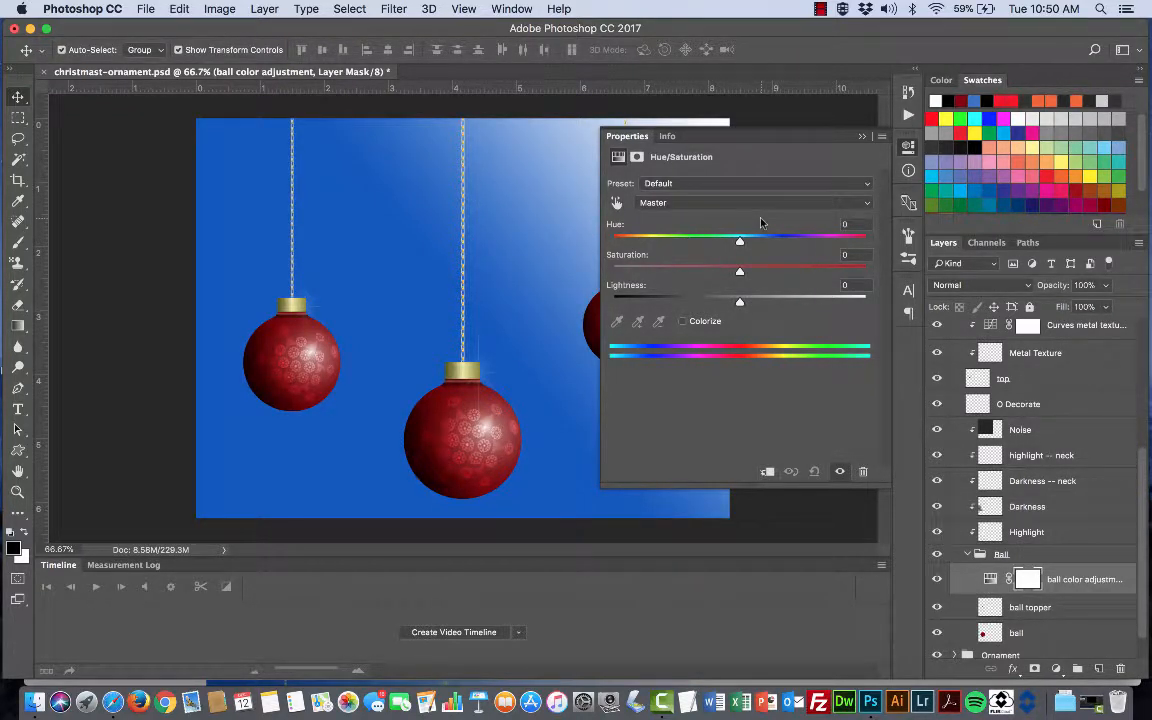
pyautogui.click(863, 137)
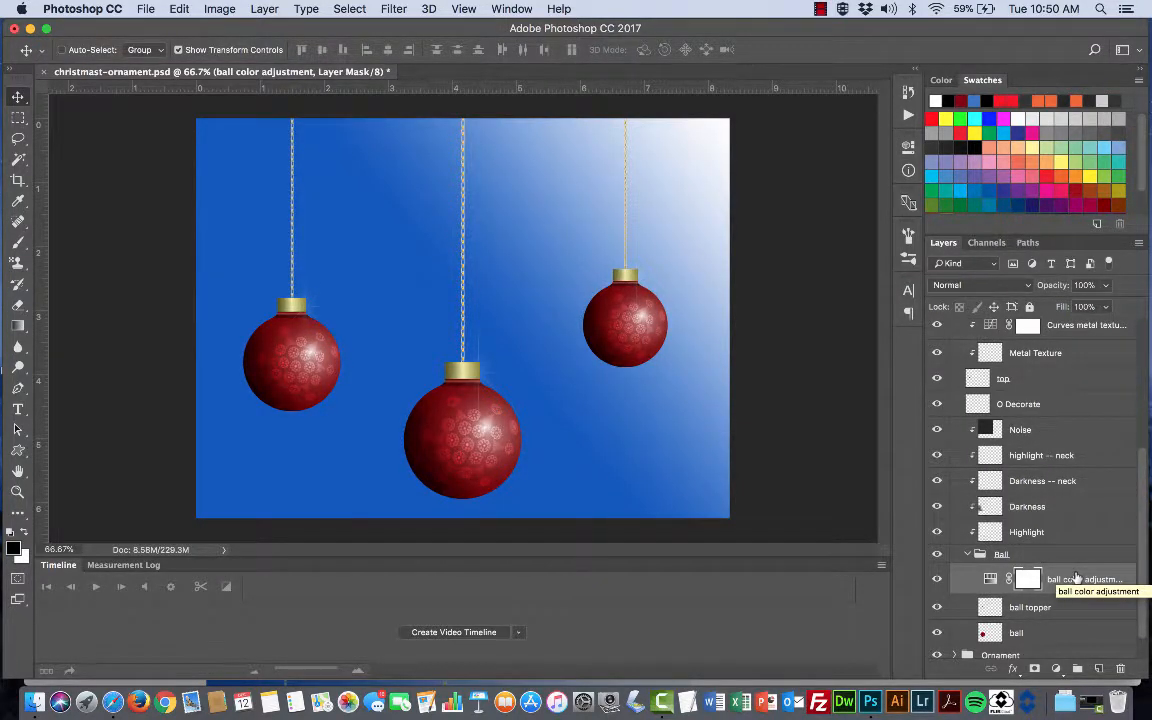
# Move the ball color adjustment layer between the ball topper and ball layers in Ornament 2's Ball subgroup.
pyautogui.scroll(5, 1076, 578)
pyautogui.scroll(-6, 1076, 578)
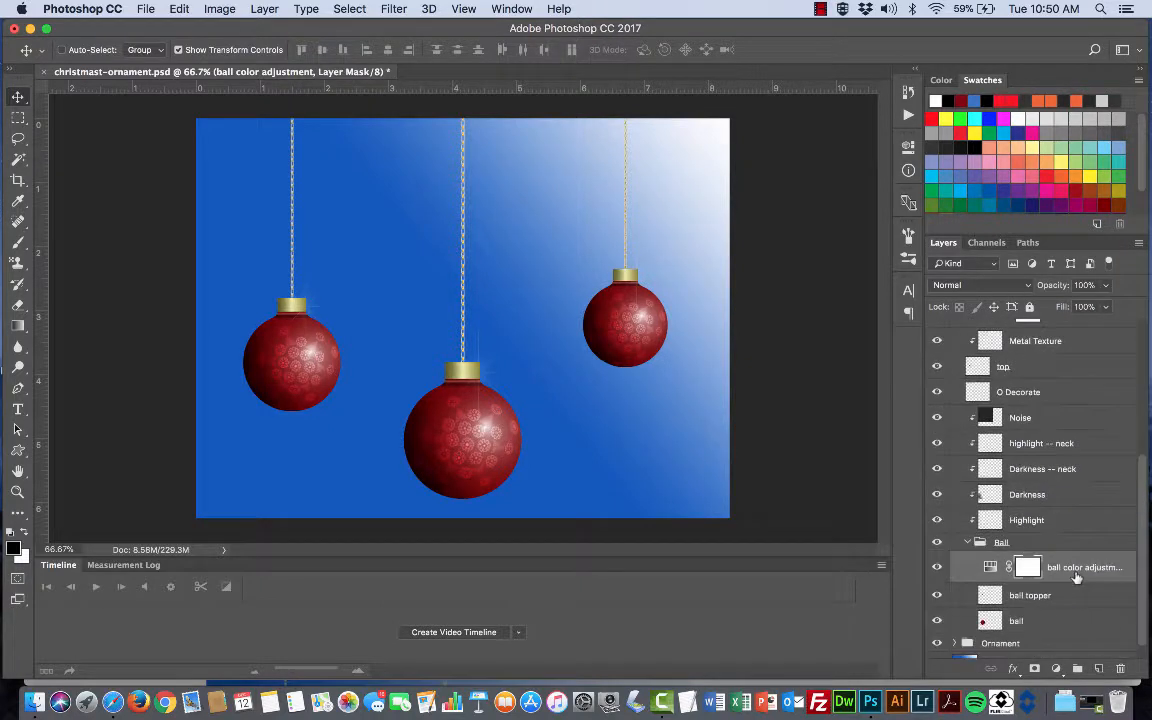
pyautogui.scroll(-2, 1076, 578)
pyautogui.click(1078, 550)
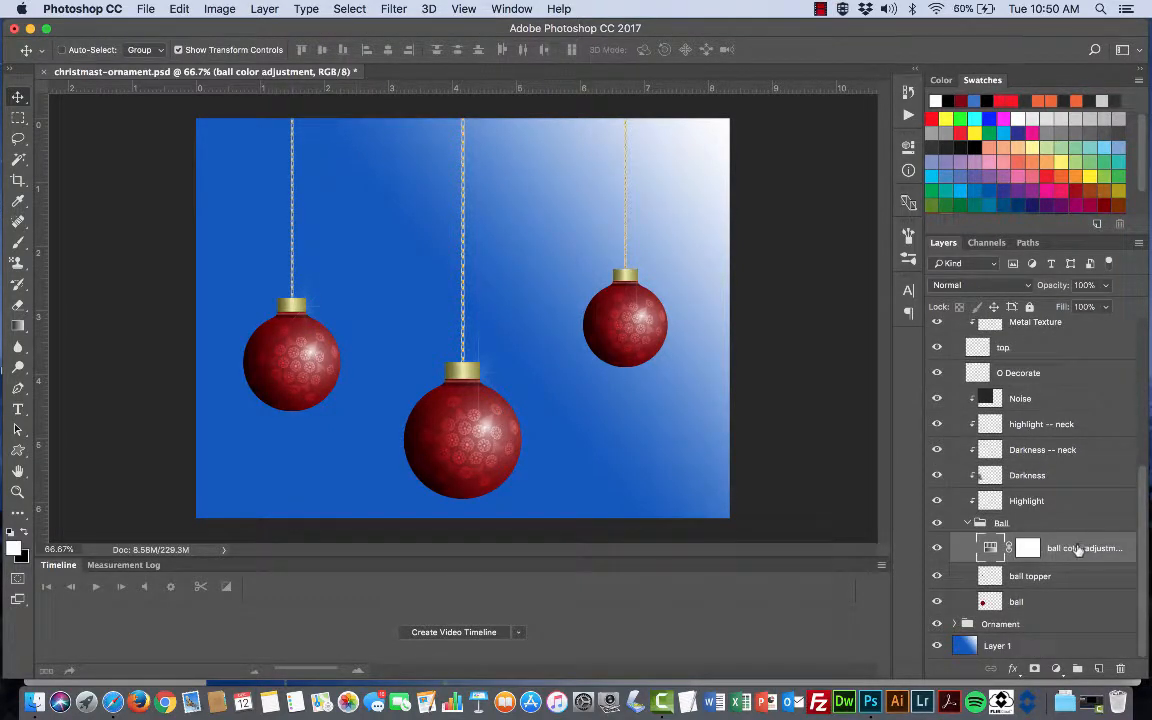
pyautogui.moveTo(1078, 550); pyautogui.dragTo(1057, 598)
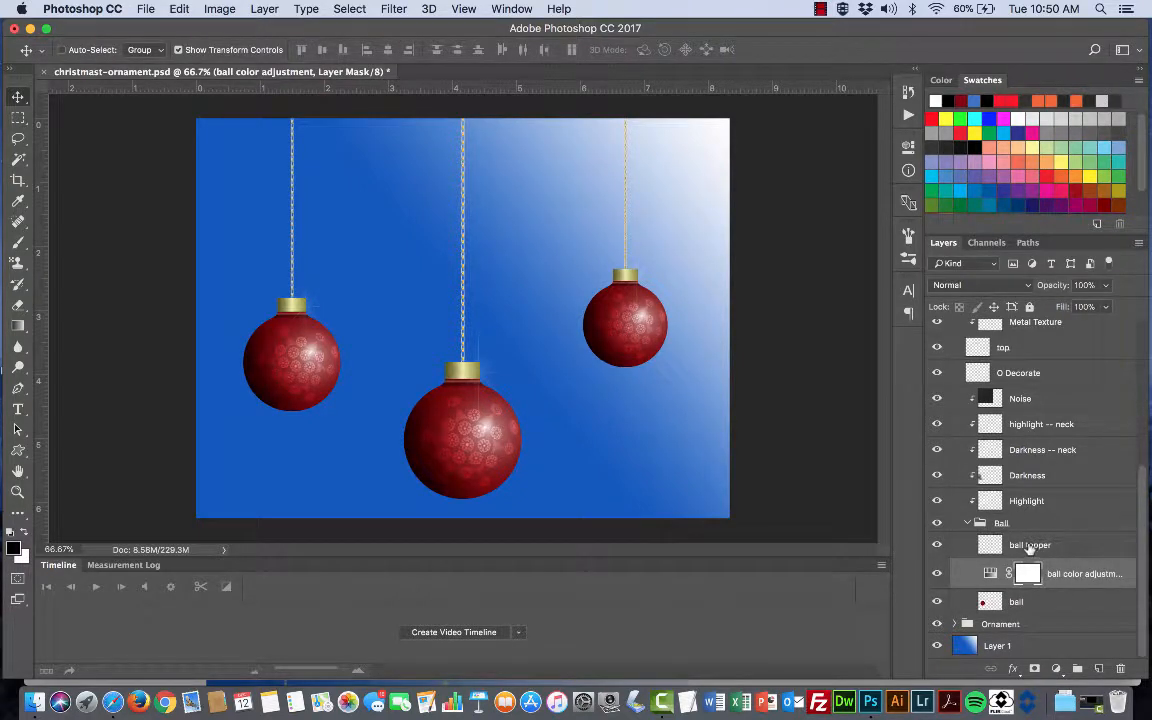
# Check what the ball topper layer covers and move the ball color adjustment layer back above it.
pyautogui.click(1030, 546)
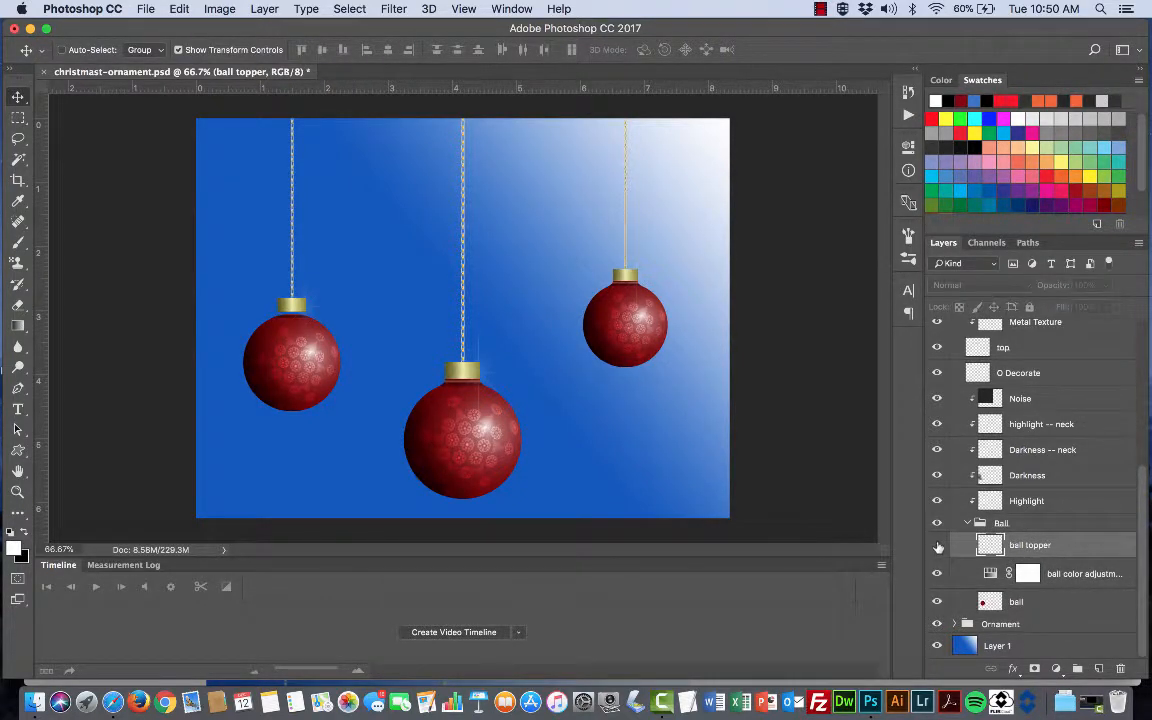
pyautogui.click(1065, 575)
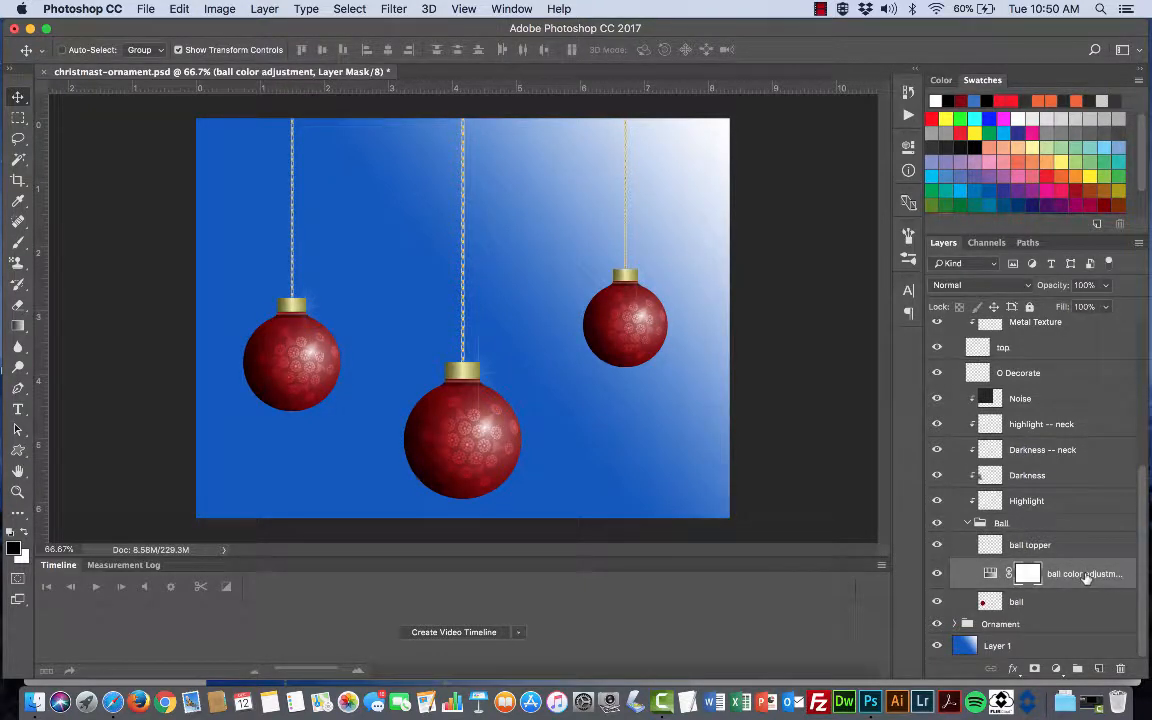
pyautogui.moveTo(1092, 575); pyautogui.dragTo(1077, 543)
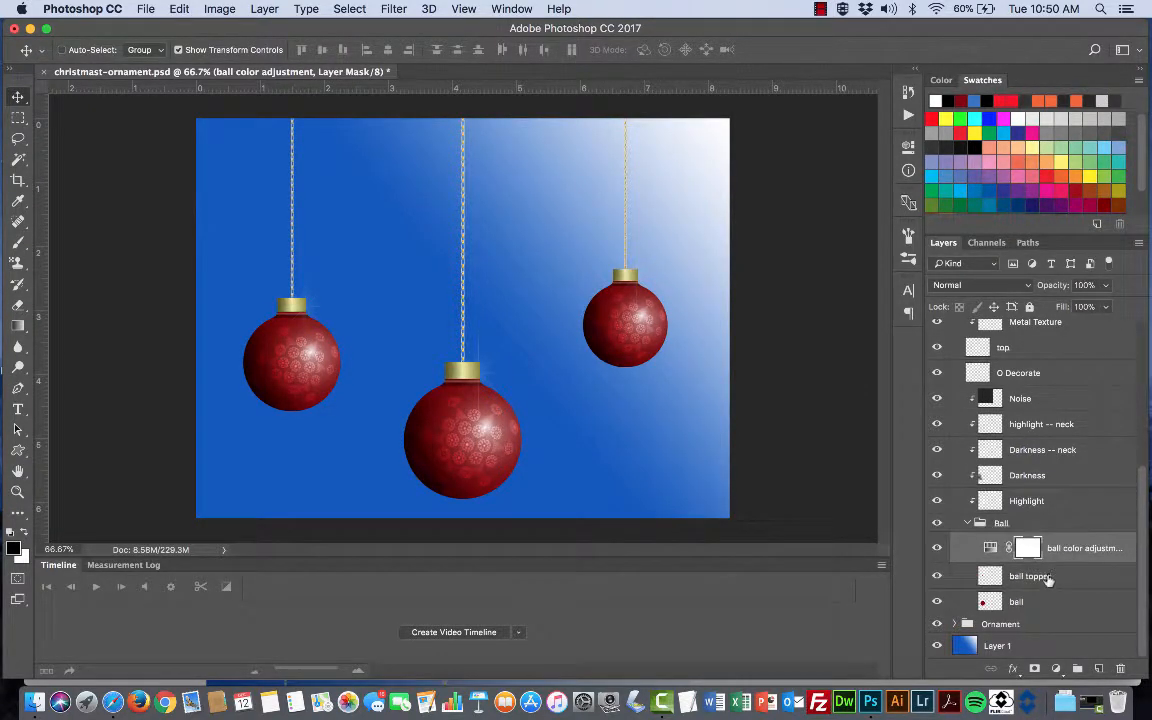
# Merge the ball topper and ball layers in Ornament 2's Ball subgroup into one layer.
pyautogui.click(1038, 577)
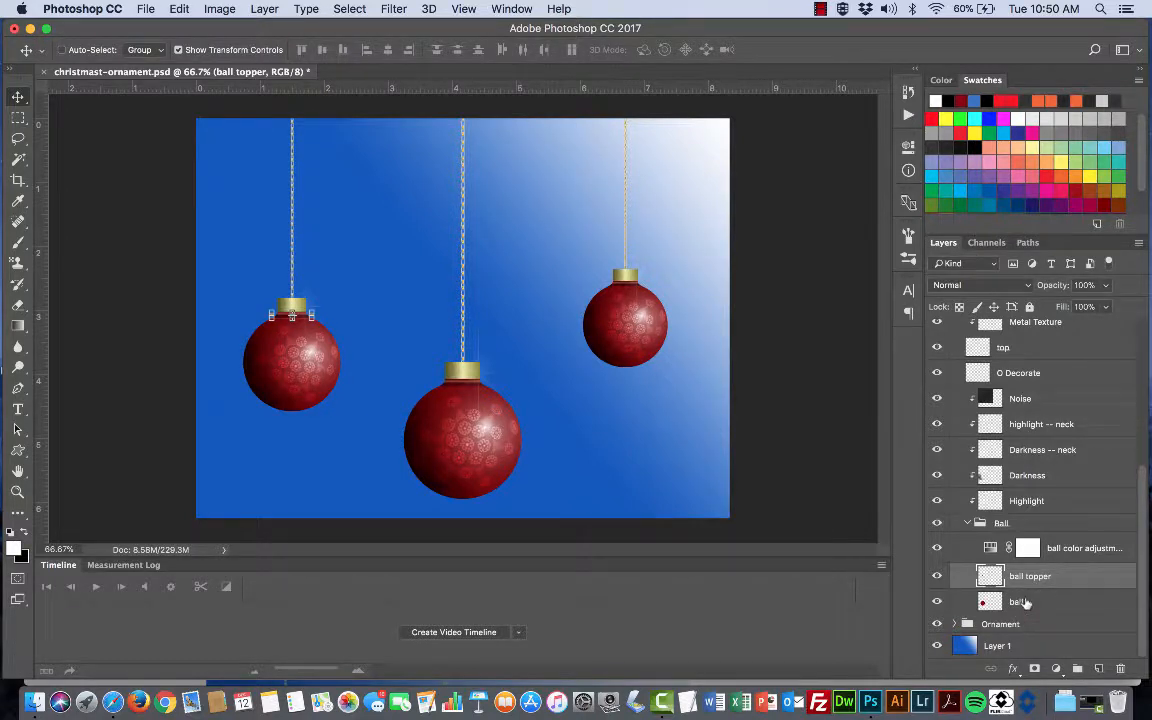
pyautogui.keyDown('shift'); pyautogui.click(1024, 601); pyautogui.keyUp('shift')
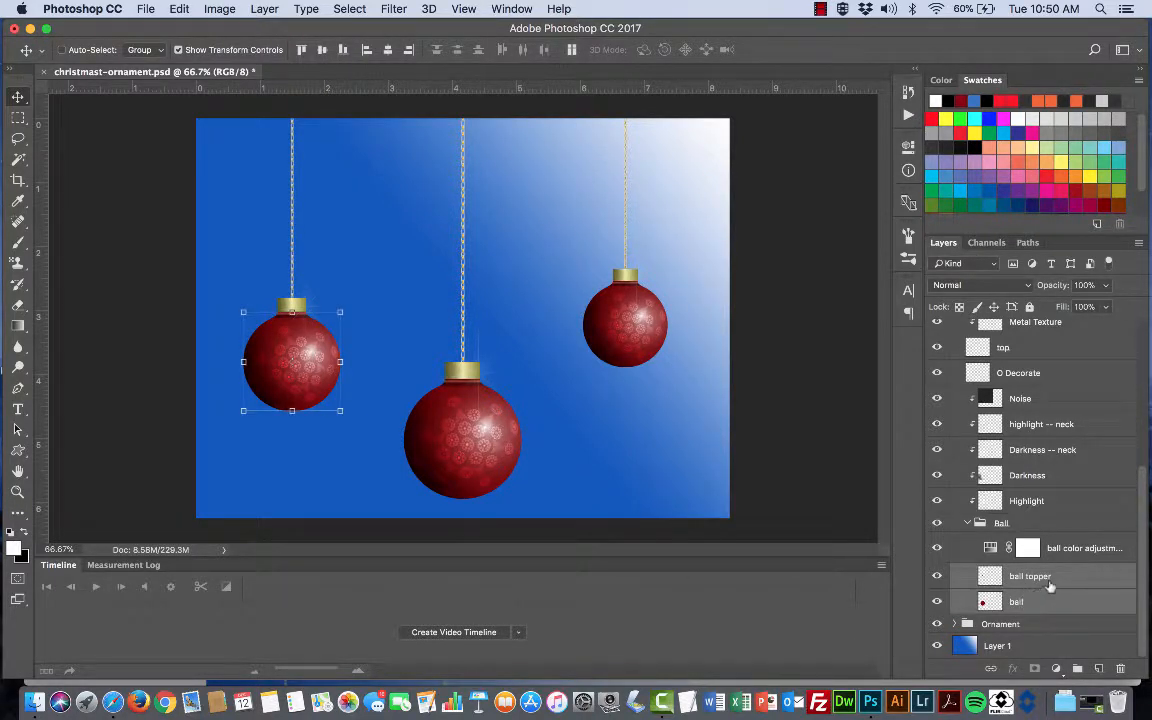
pyautogui.rightClick(1018, 591)
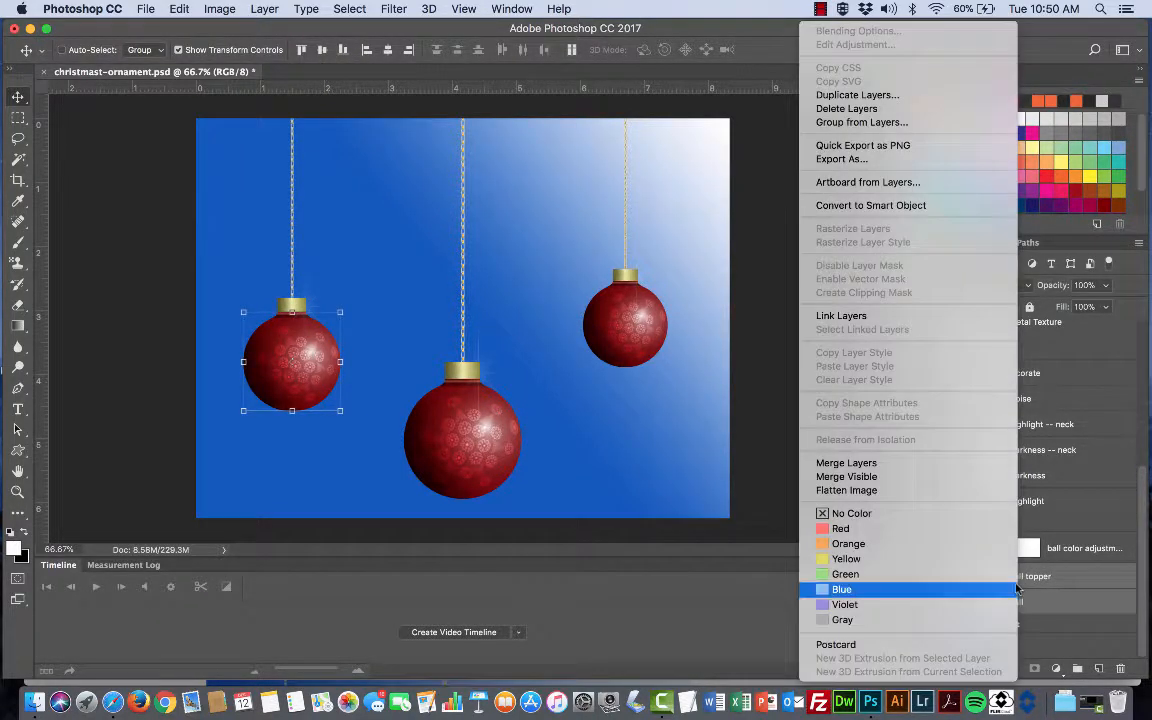
pyautogui.click(868, 465)
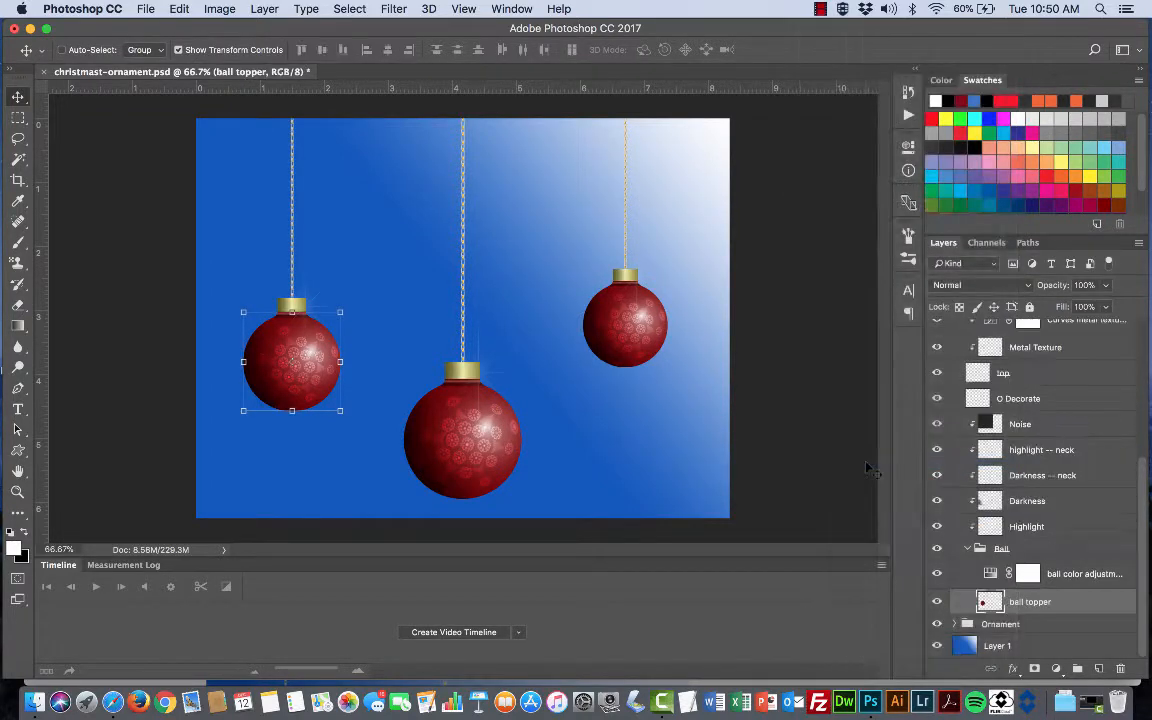
# Clip Ornament 2's ball color adjustment layer to the merged ball topper layer beneath it.
pyautogui.click(1062, 576)
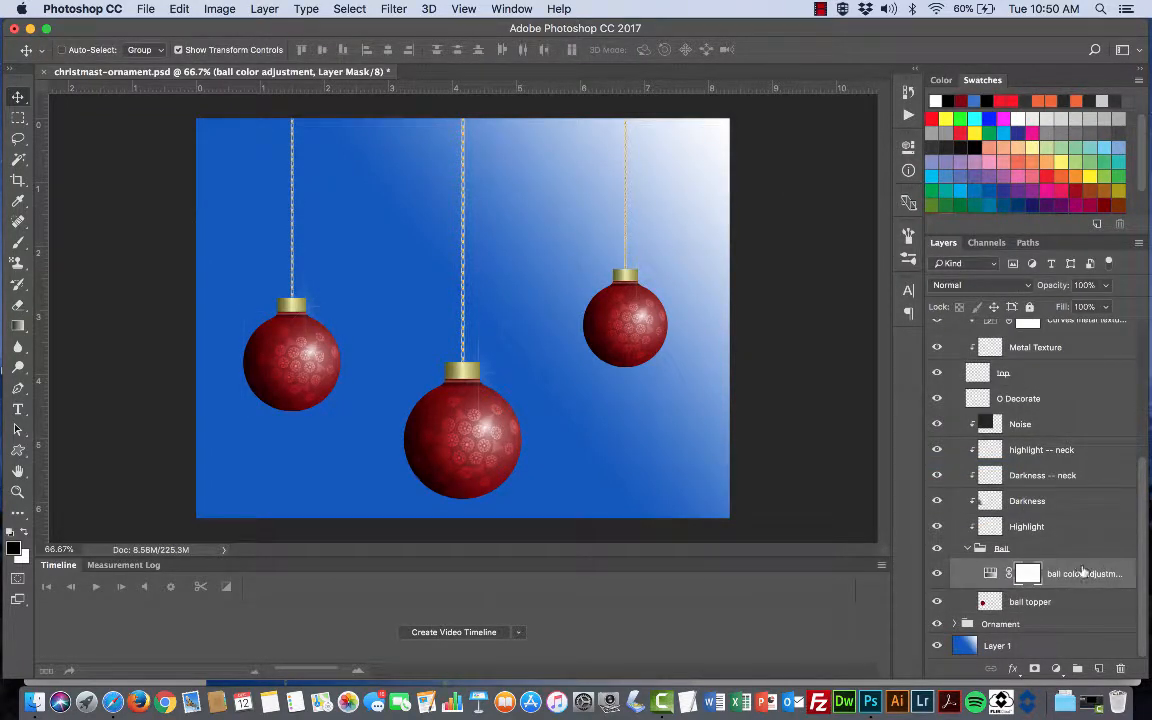
pyautogui.rightClick(1071, 578)
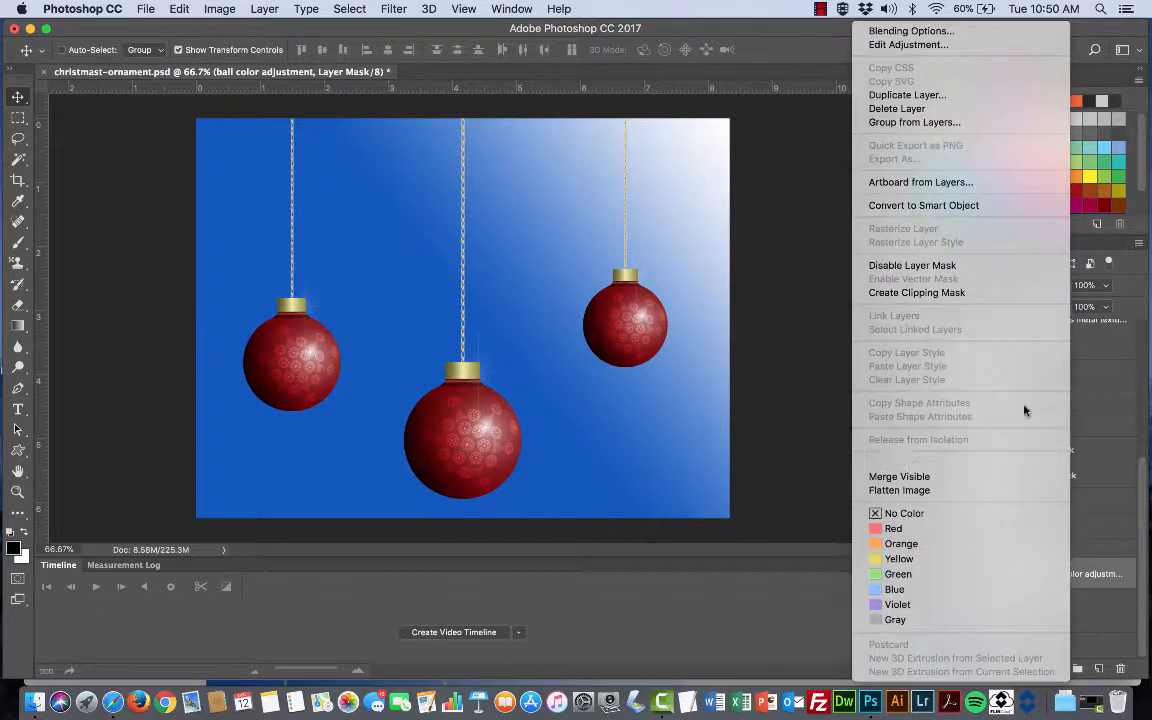
pyautogui.click(940, 295)
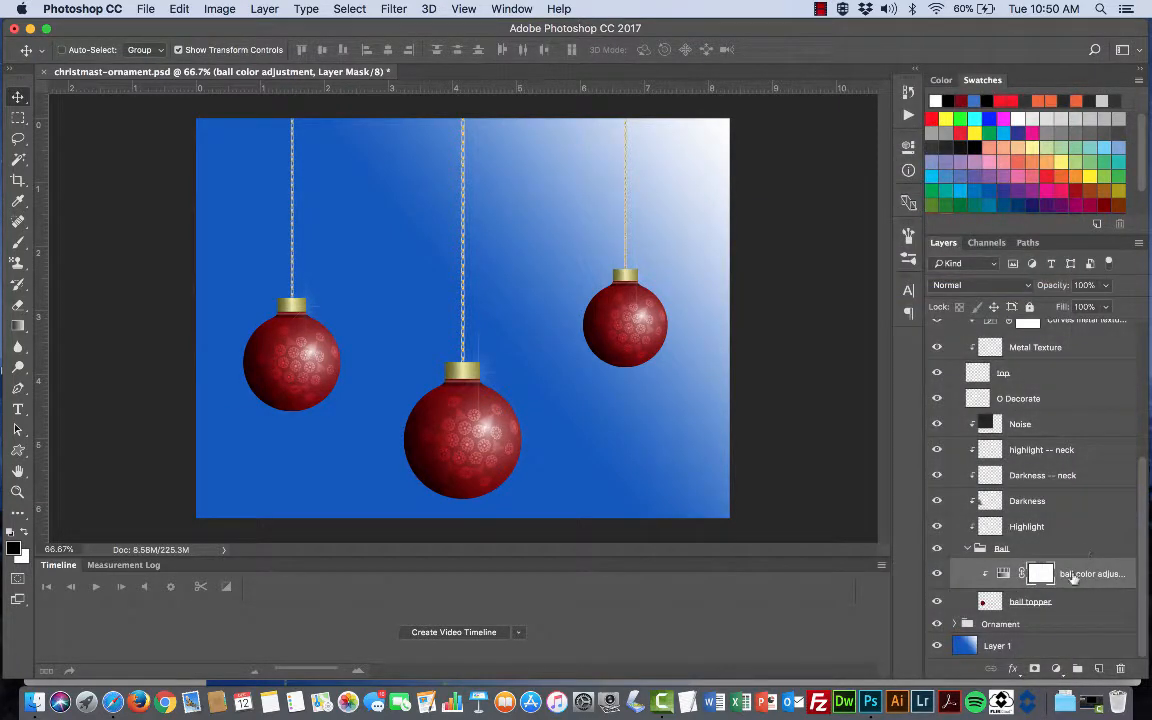
# Shift the hue of Ornament 2's ball color adjustment to around -40 for a magenta ball, and collapse the Ornament 2 group.
pyautogui.click(1004, 576)
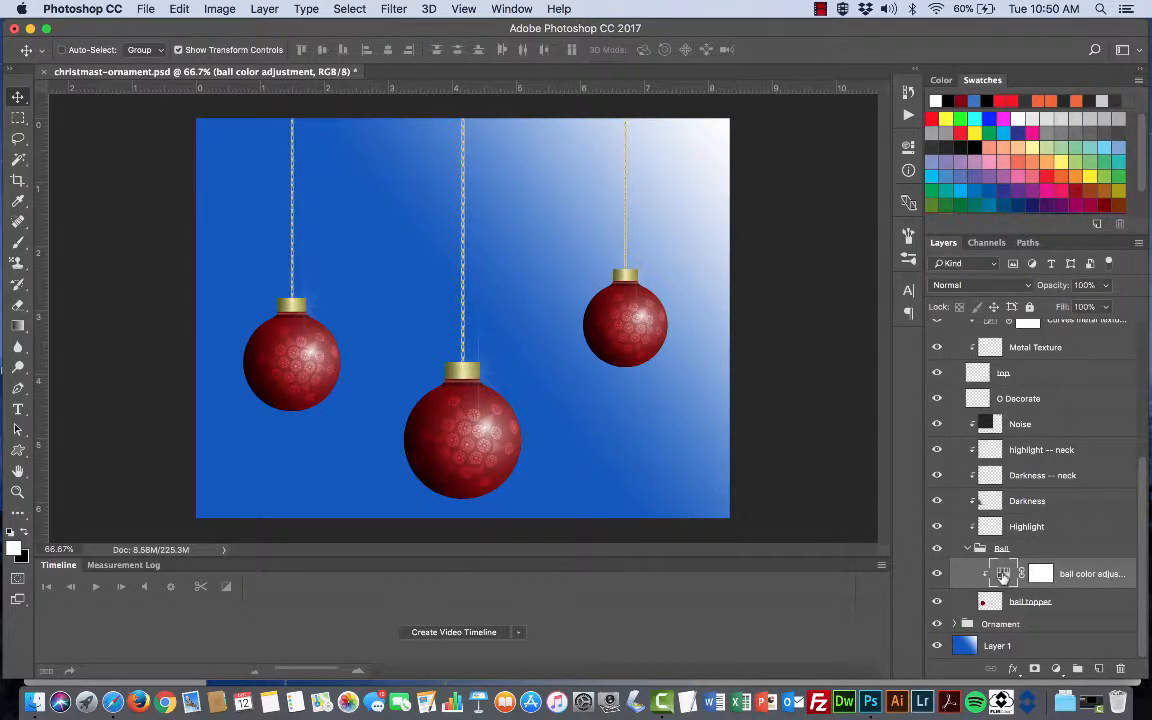
pyautogui.doubleClick(1004, 576)
pyautogui.moveTo(740, 243); pyautogui.dragTo(688, 241)
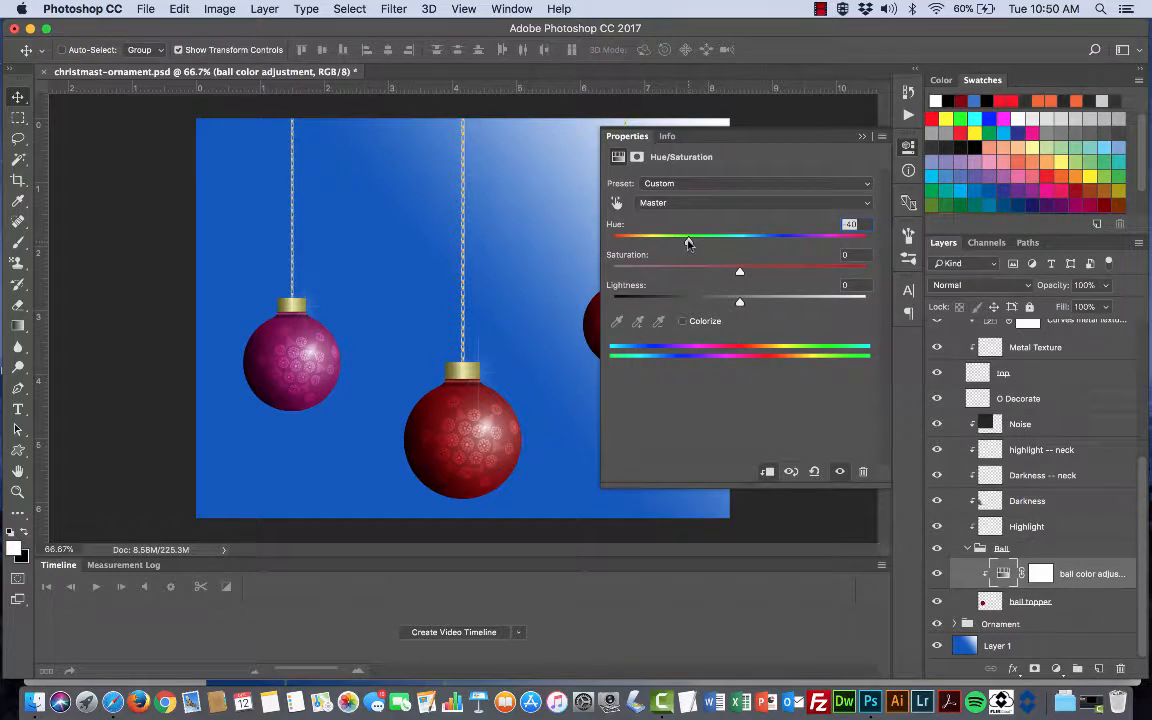
pyautogui.moveTo(687, 243); pyautogui.dragTo(693, 243)
pyautogui.click(863, 137)
pyautogui.scroll(10, 940, 333)
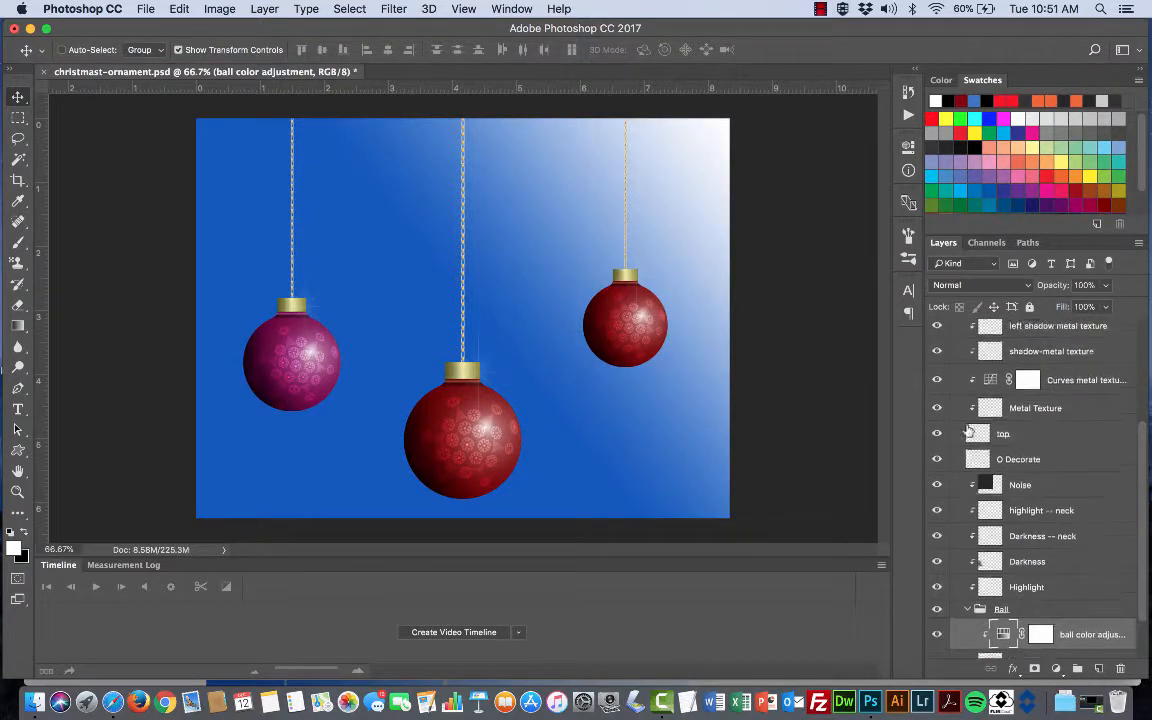
pyautogui.click(956, 330)
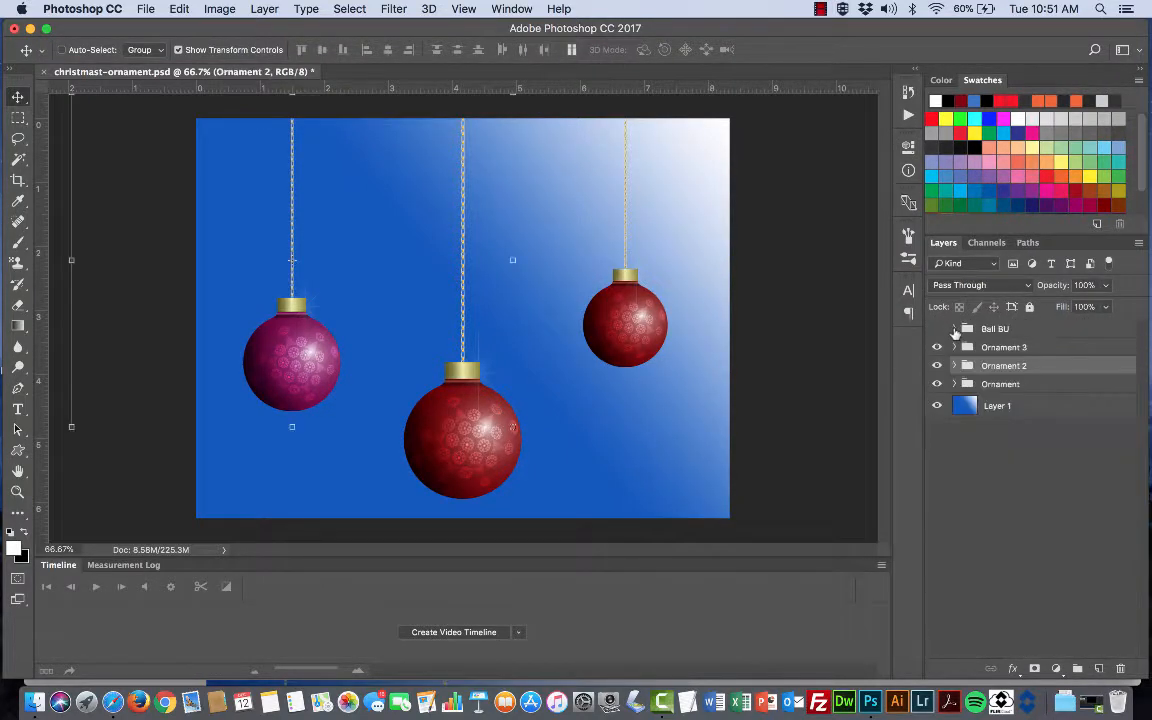
# Merge the ball topper and ball layers in the Ball subgroup of Ornament 3.
pyautogui.click(958, 348)
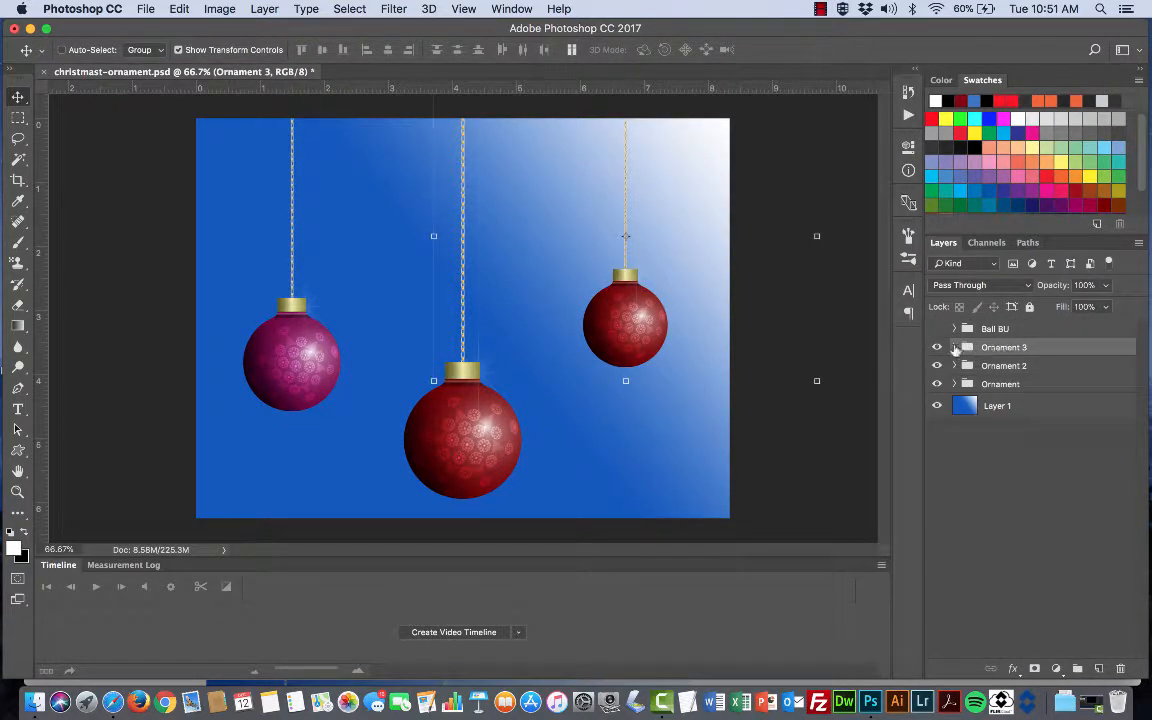
pyautogui.click(954, 347)
pyautogui.scroll(-5, 955, 360)
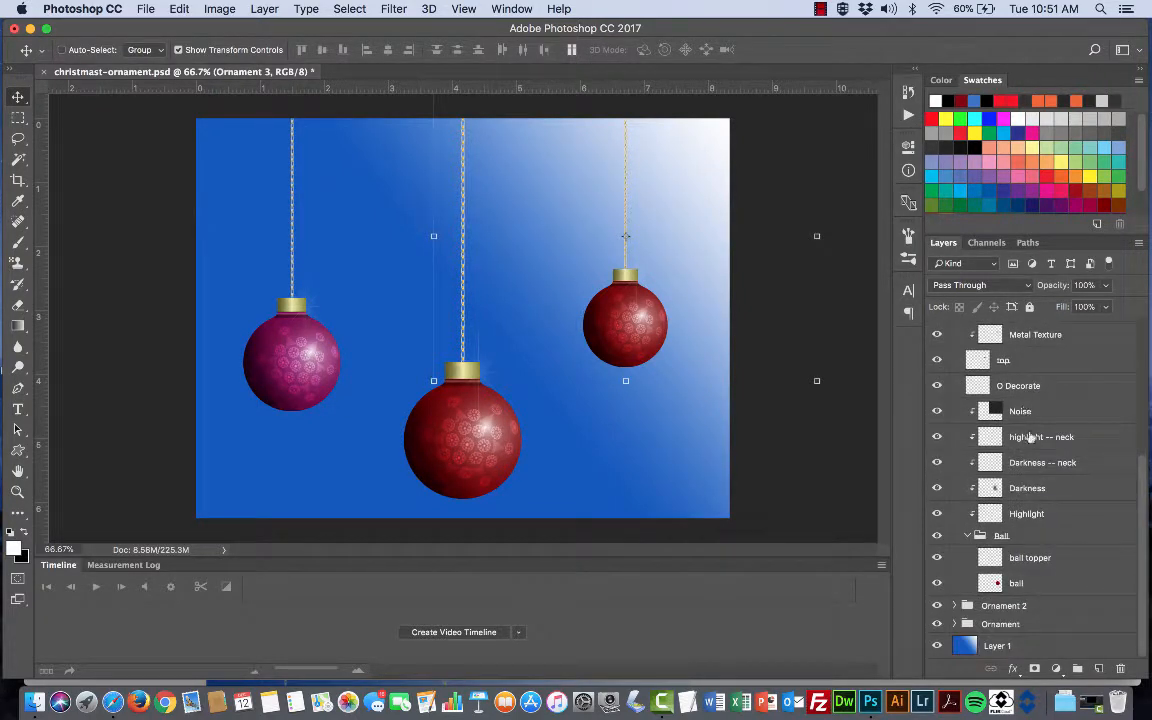
pyautogui.click(1028, 563)
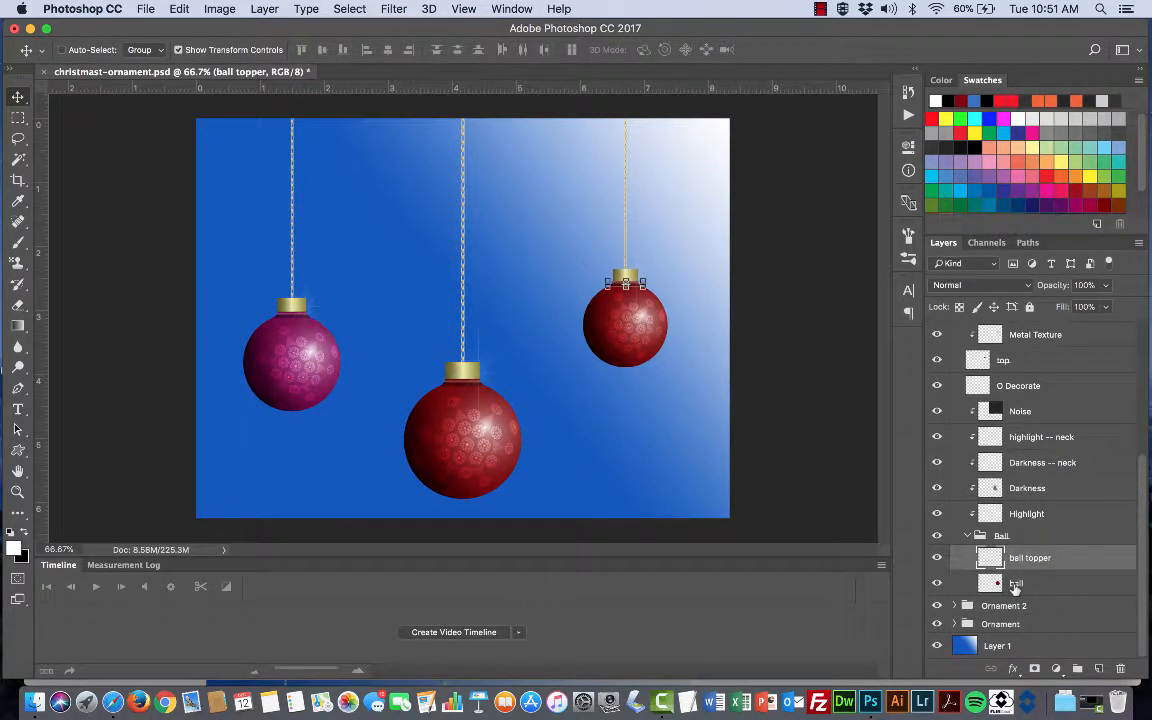
pyautogui.keyDown('shift'); pyautogui.click(1015, 586); pyautogui.keyUp('shift')
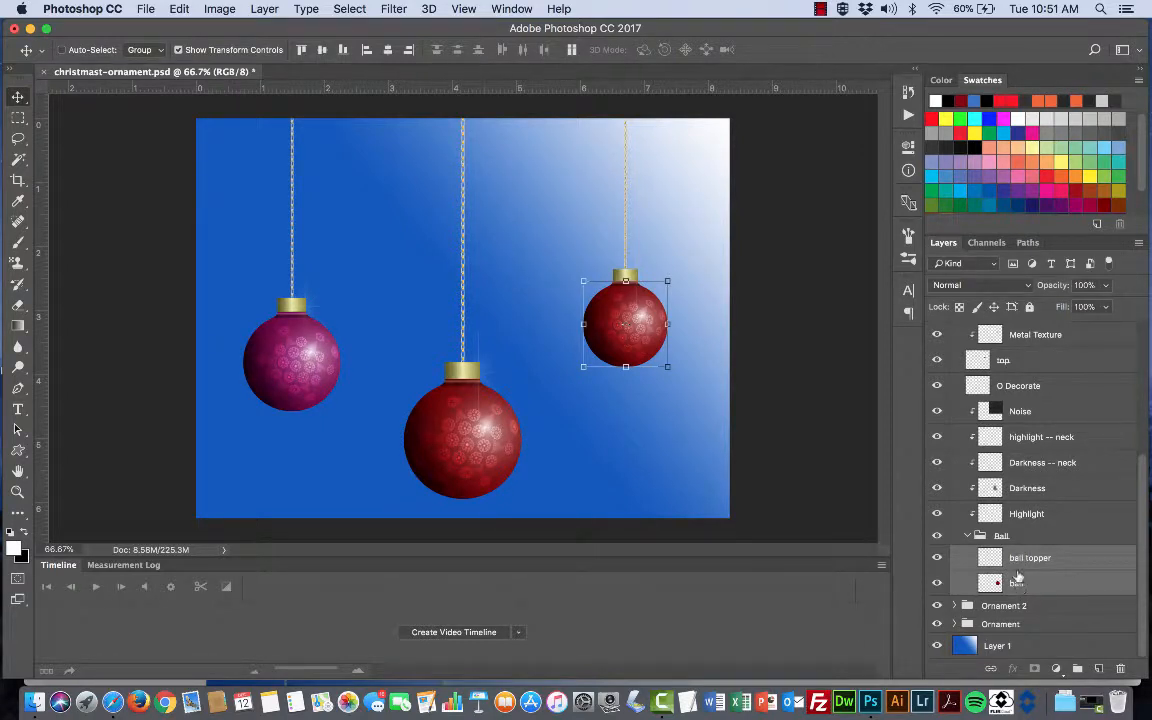
pyautogui.rightClick(1017, 577)
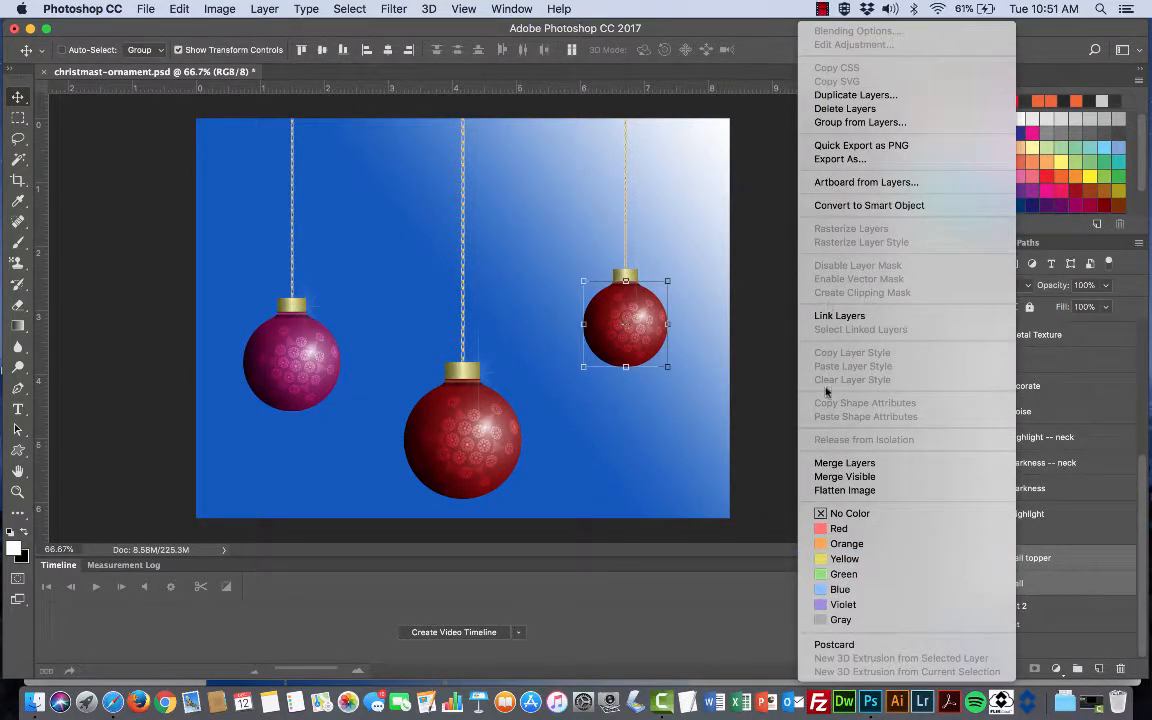
pyautogui.click(842, 463)
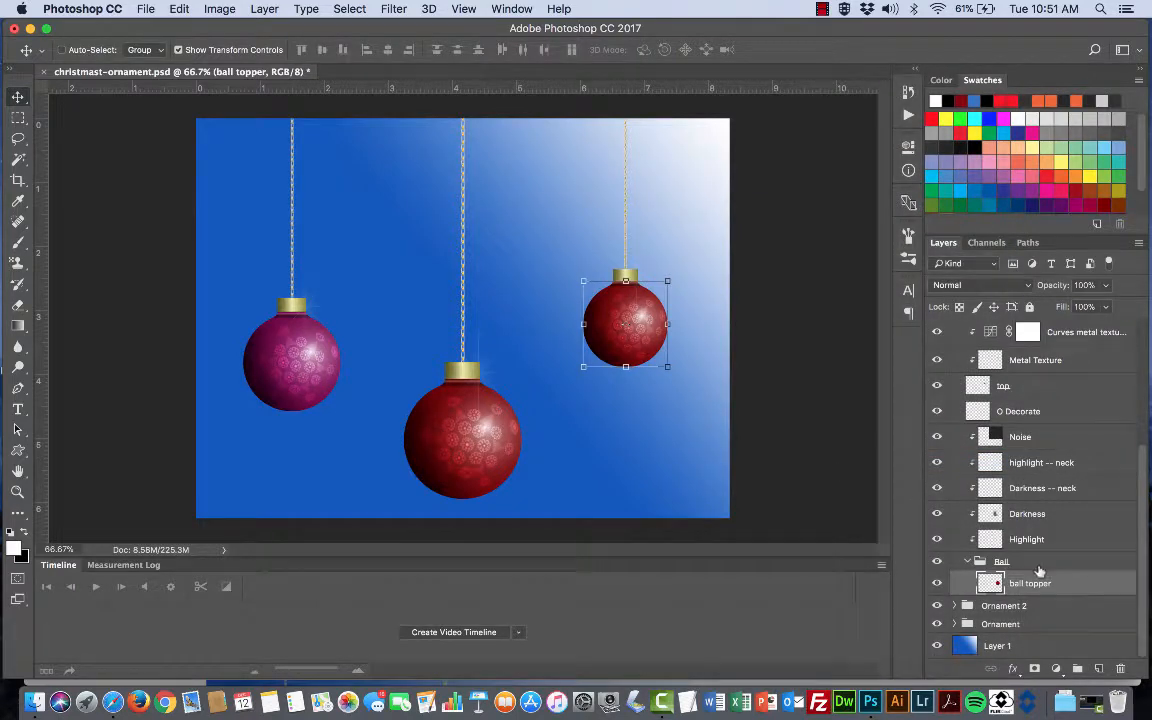
# Add a Hue/Saturation adjustment layer named "ball color adjustment" above Ornament 3's merged ball topper layer.
pyautogui.click(1022, 540)
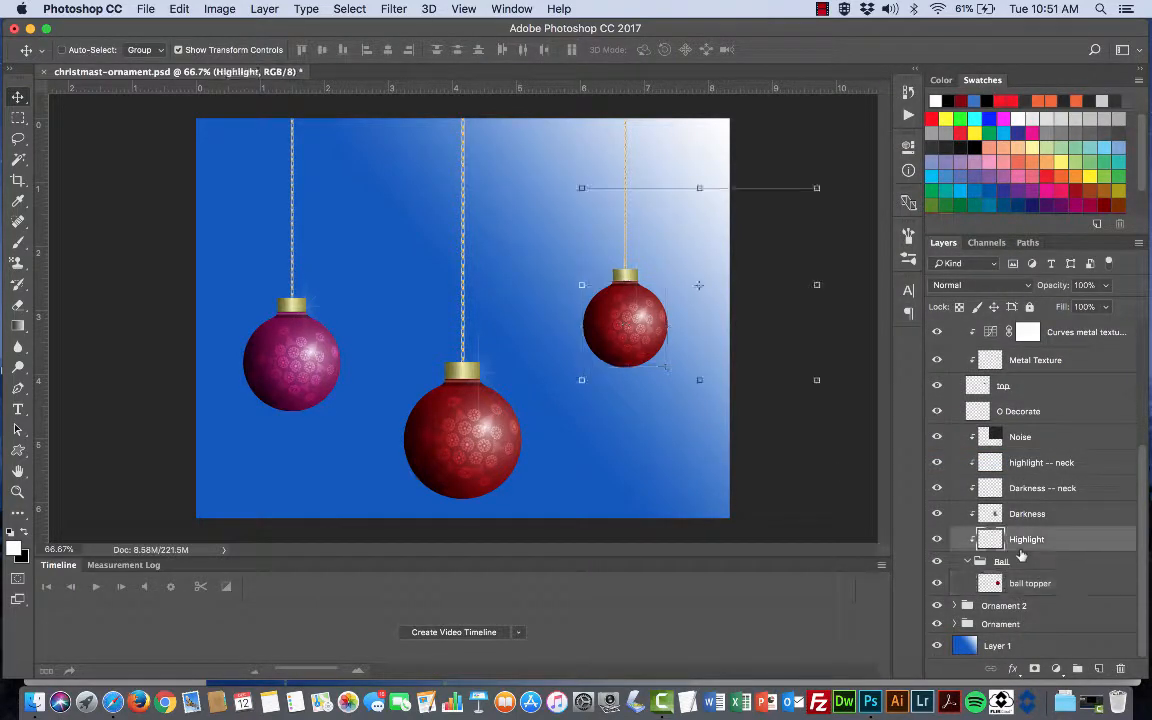
pyautogui.click(1028, 584)
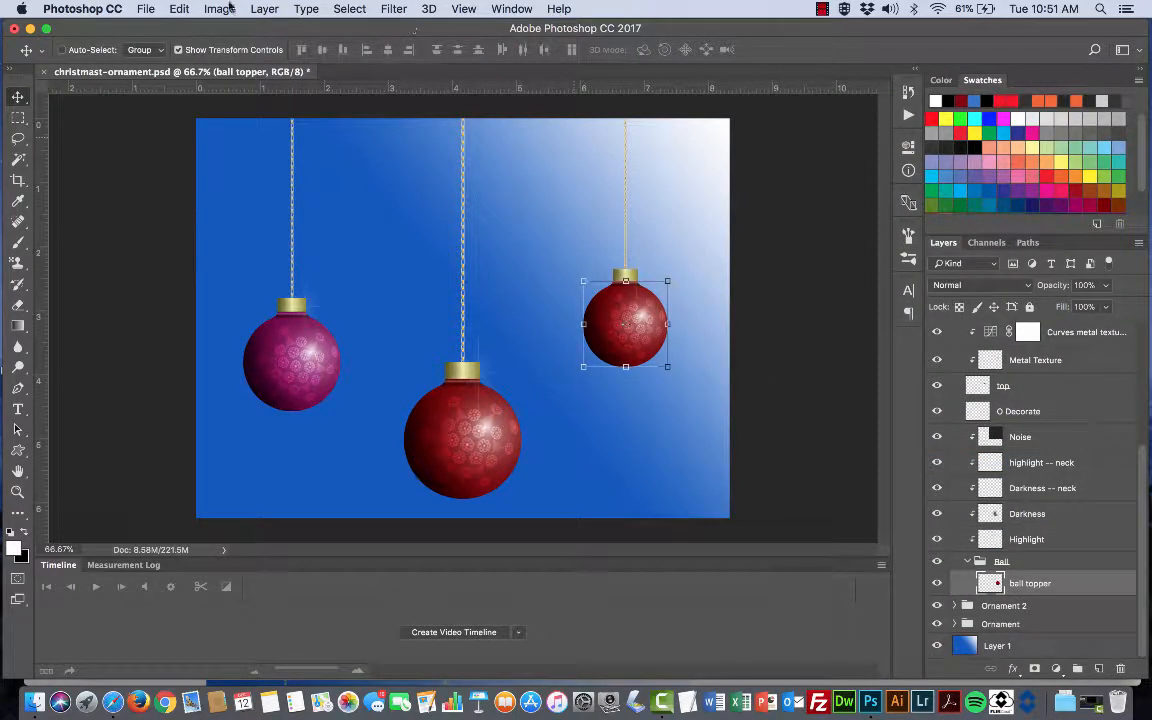
pyautogui.click(262, 9)
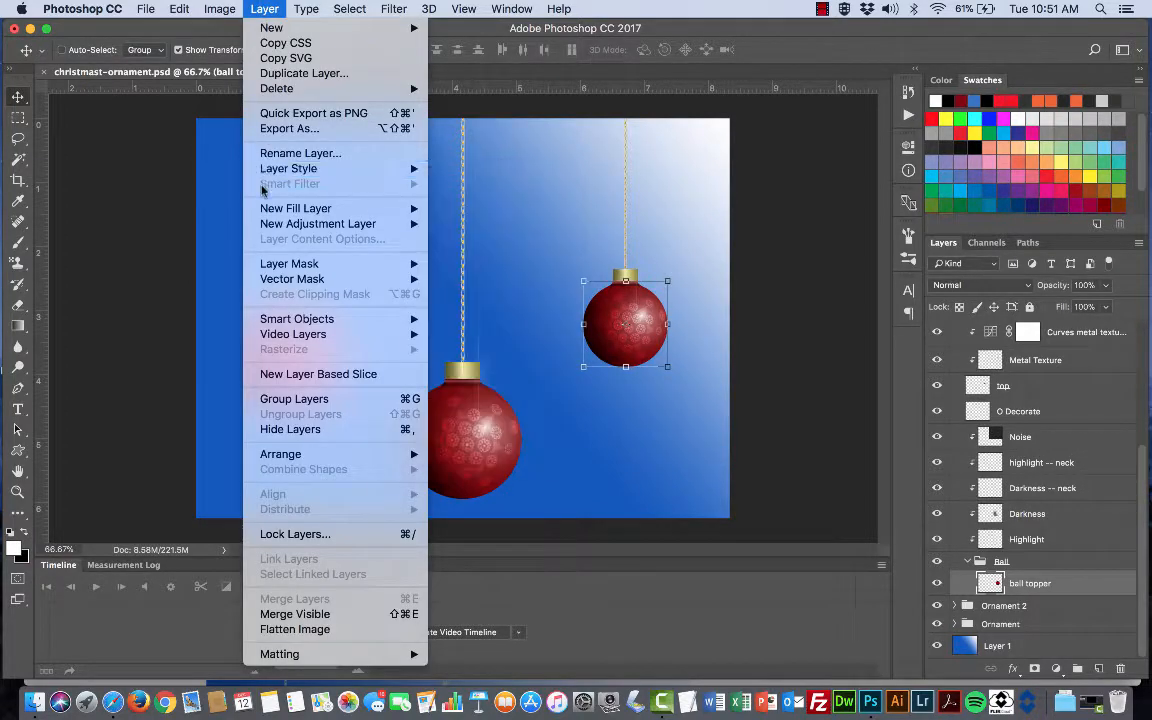
pyautogui.moveTo(247, 218)
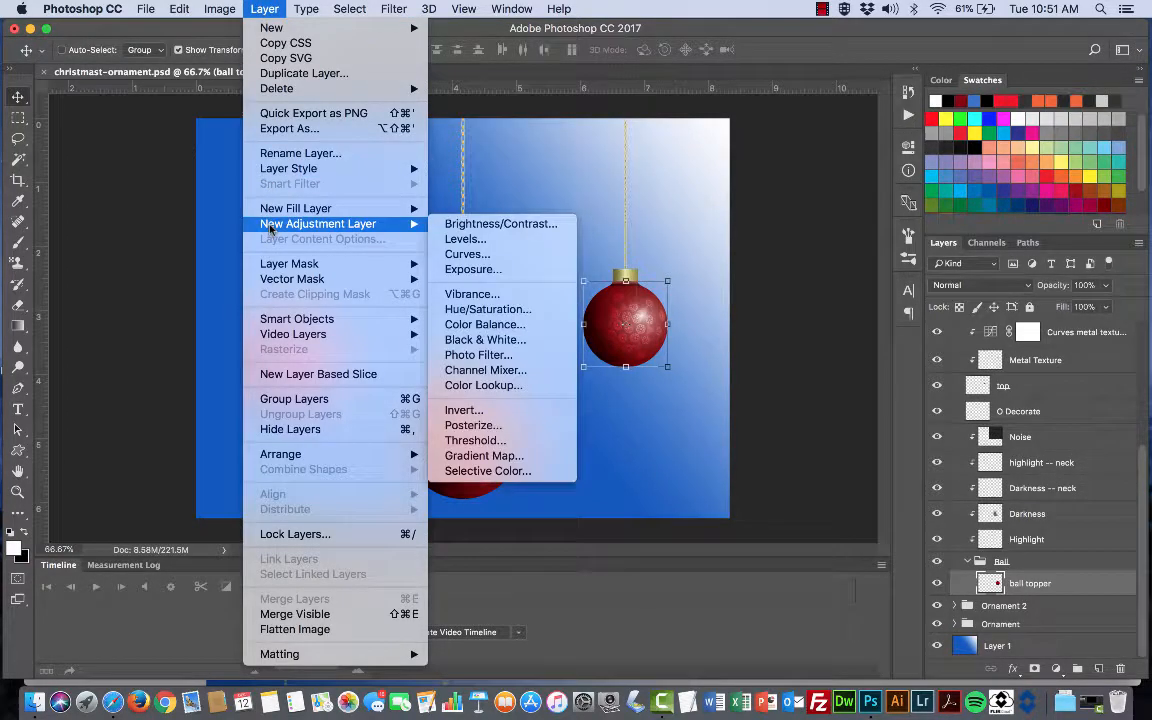
pyautogui.click(477, 310)
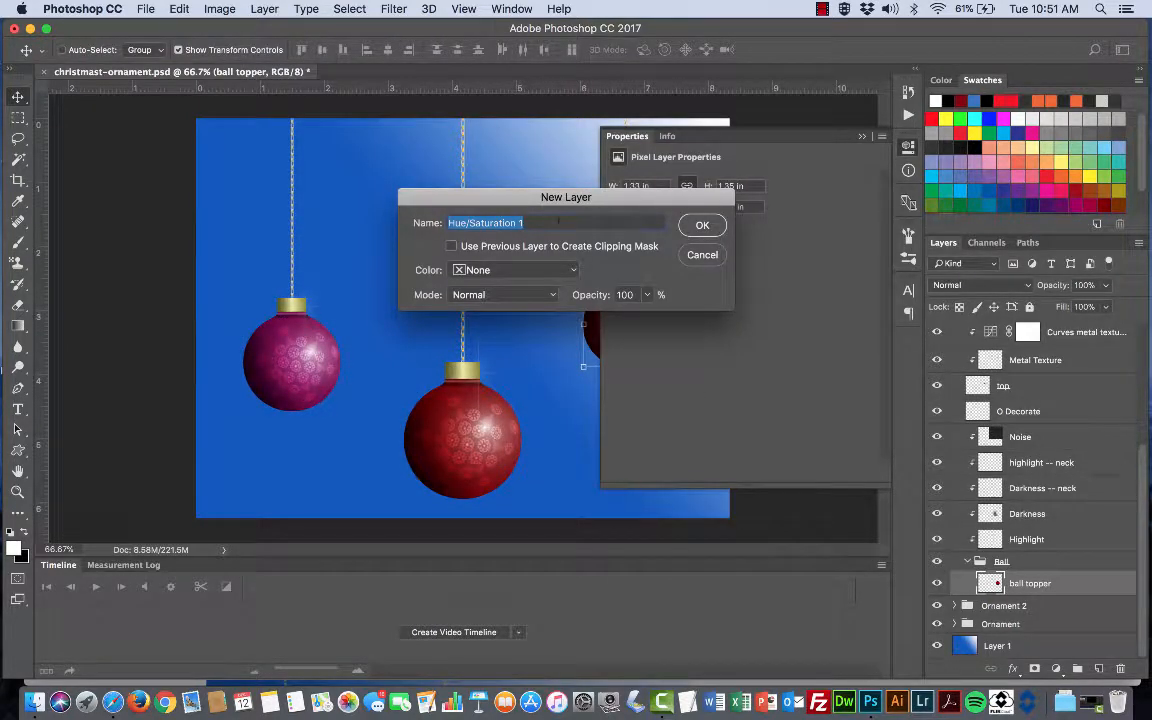
pyautogui.write('ball color adjustment')
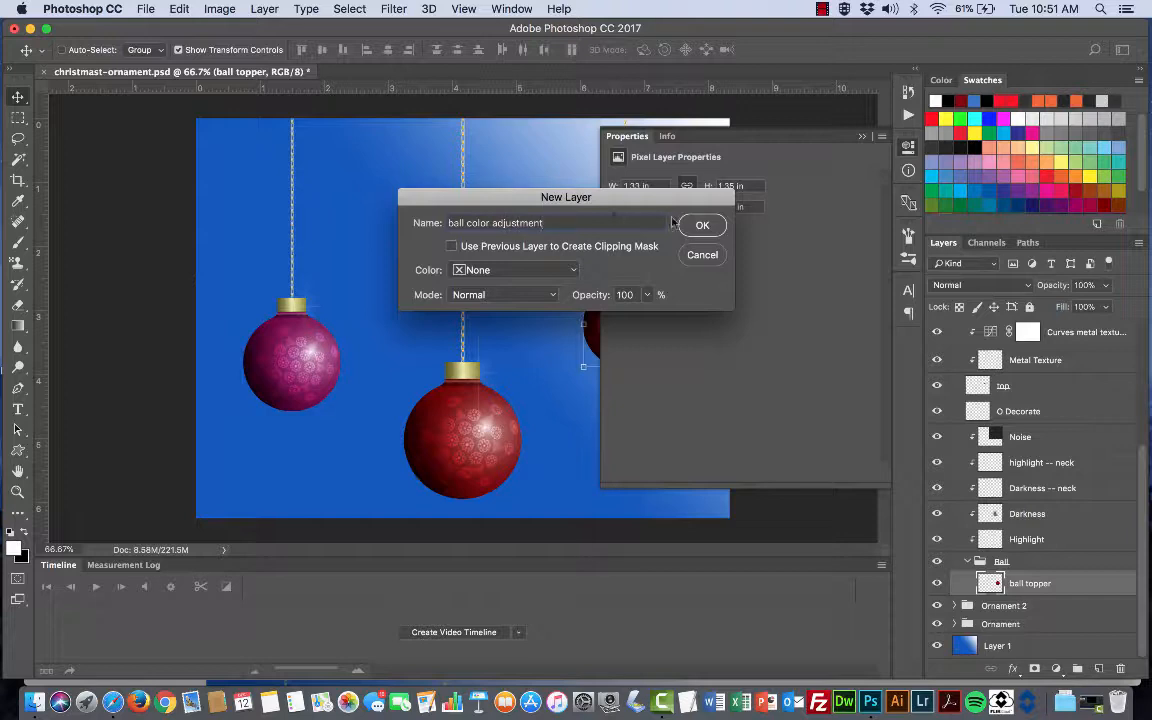
pyautogui.click(702, 226)
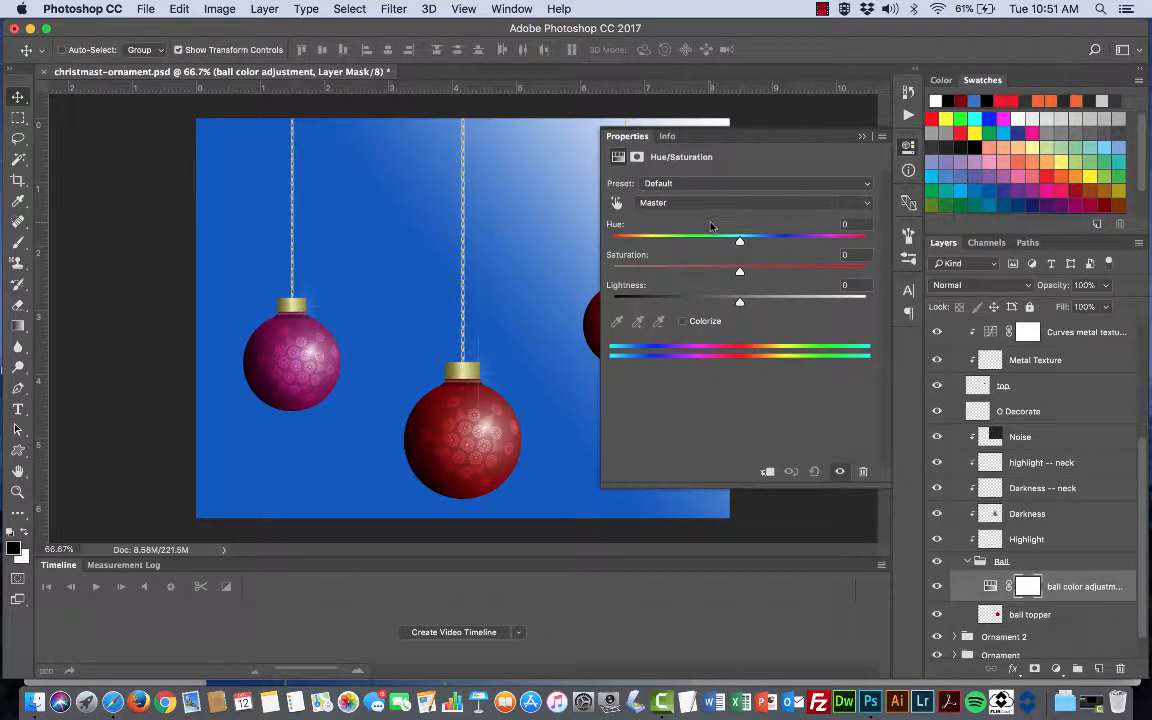
# Clip Ornament 3's ball color adjustment to the ball topper layer and set its hue to +132 for a green ball.
pyautogui.rightClick(1068, 588)
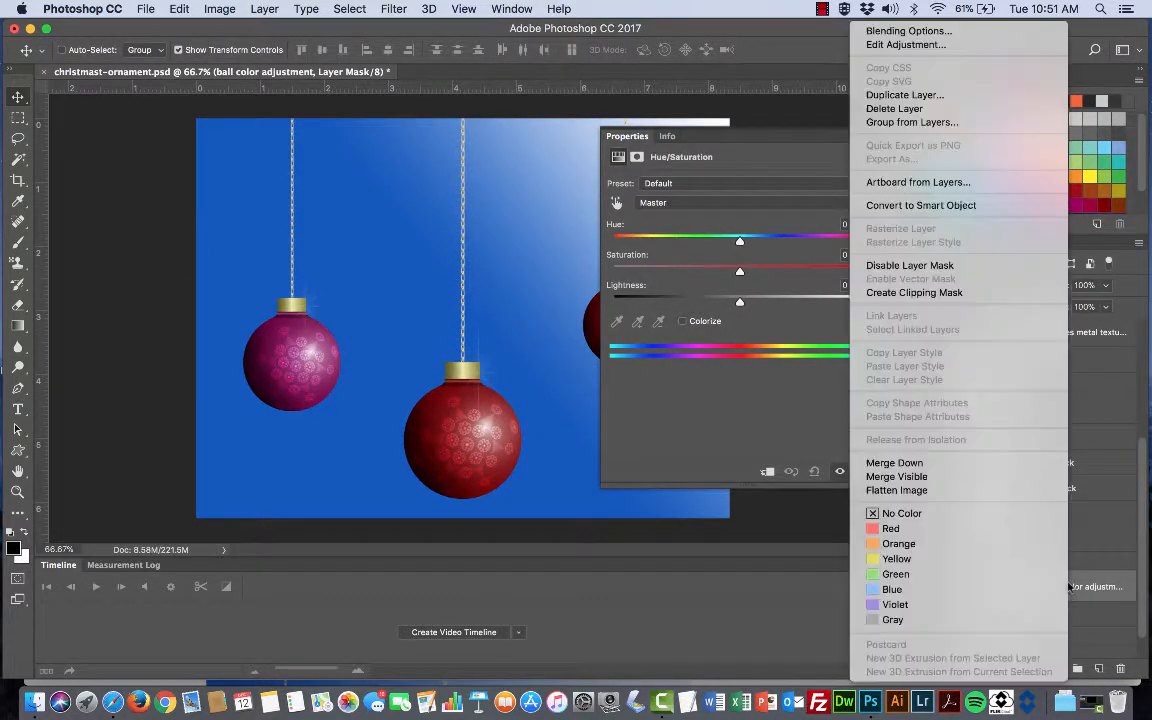
pyautogui.click(925, 293)
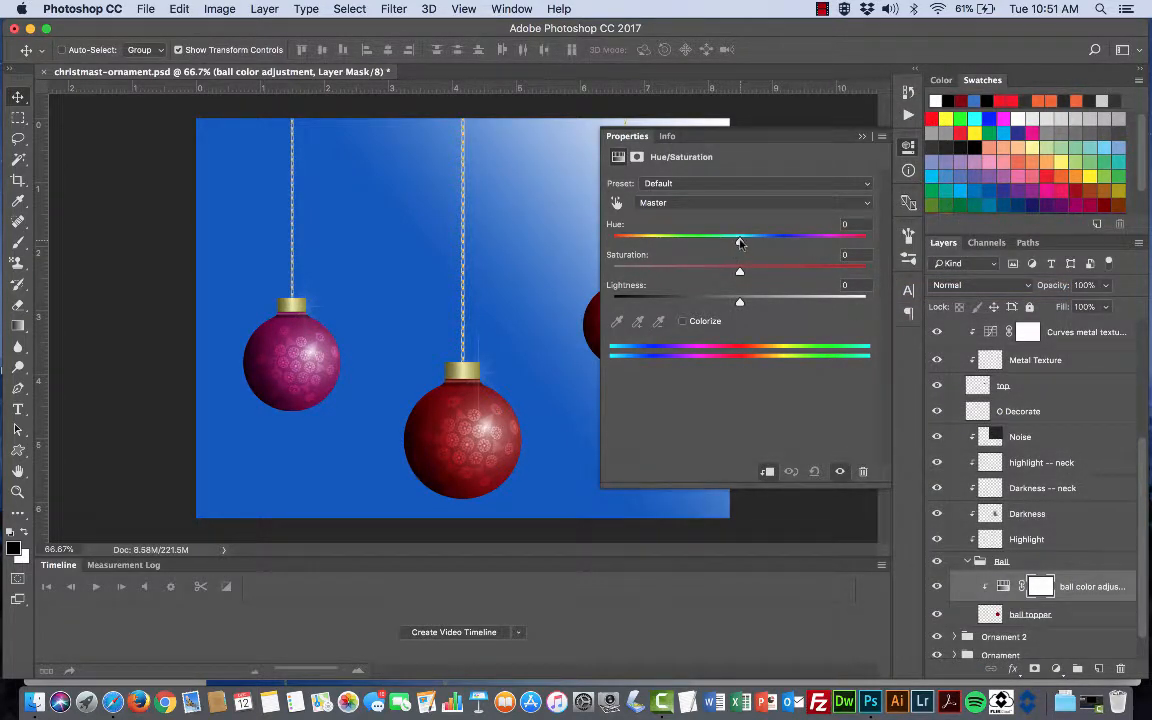
pyautogui.moveTo(740, 243); pyautogui.dragTo(812, 243)
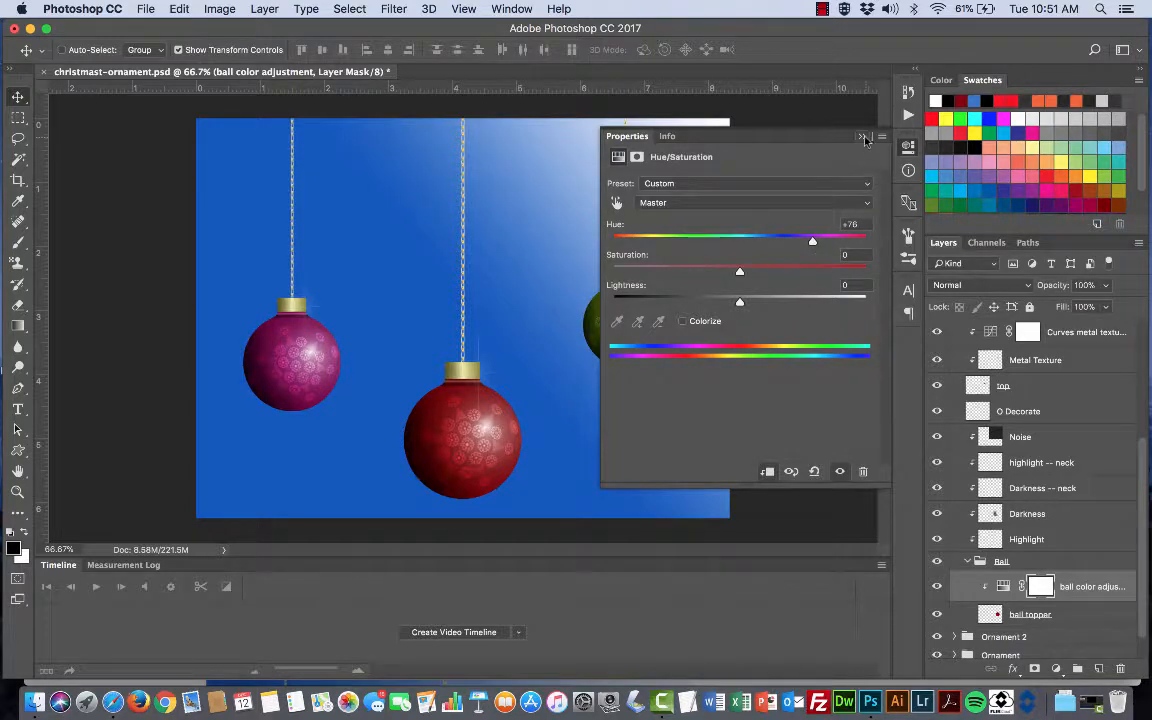
pyautogui.moveTo(812, 146); pyautogui.dragTo(435, 141)
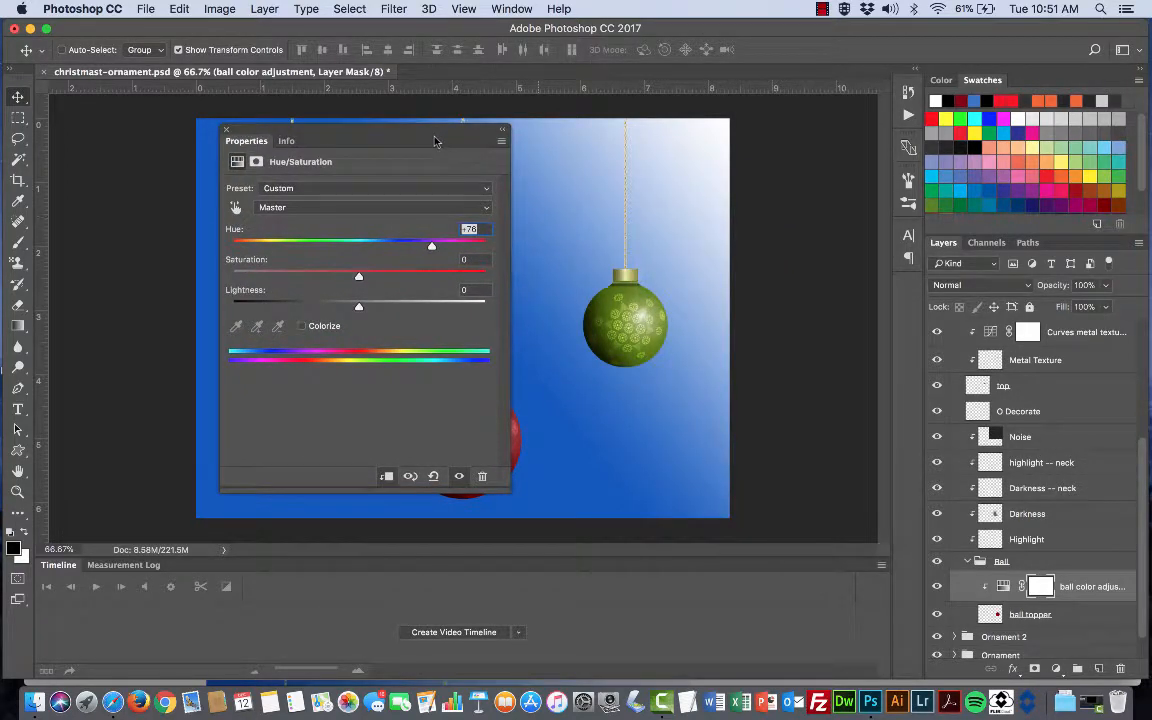
pyautogui.moveTo(432, 248); pyautogui.dragTo(461, 248)
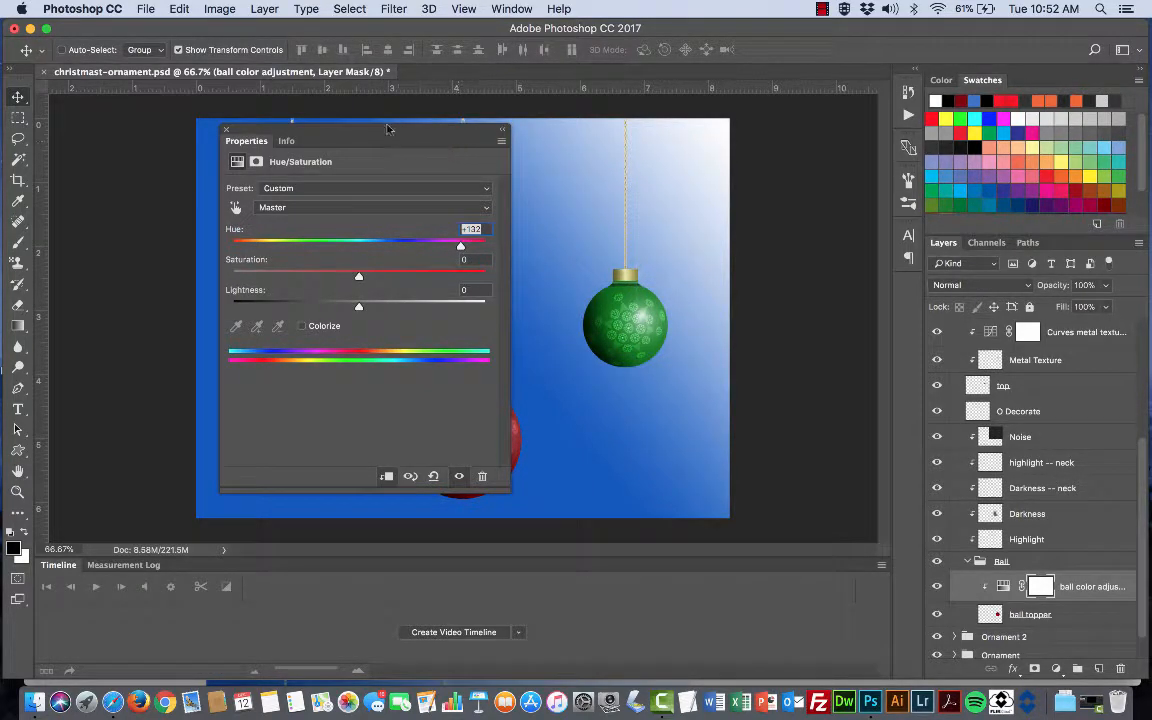
pyautogui.moveTo(388, 128); pyautogui.dragTo(897, 288)
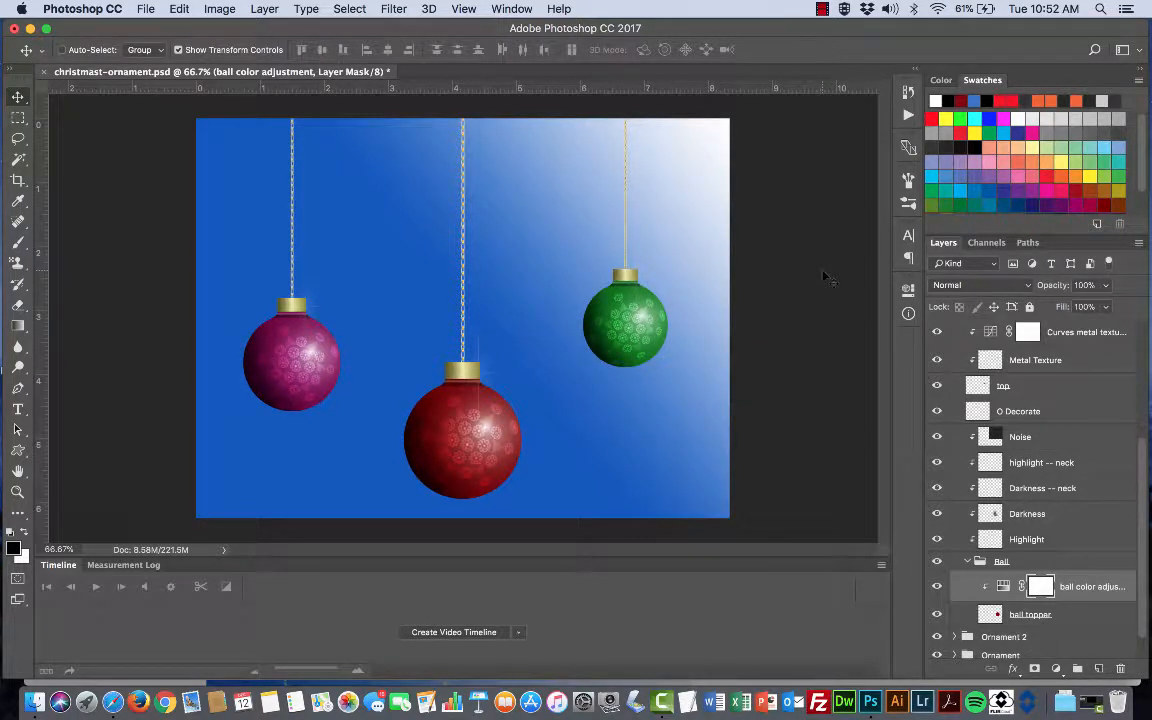
# Collapse the Ornament 3 group and move the whole ornament slightly up and to the left on the canvas.
pyautogui.scroll(5, 970, 501)
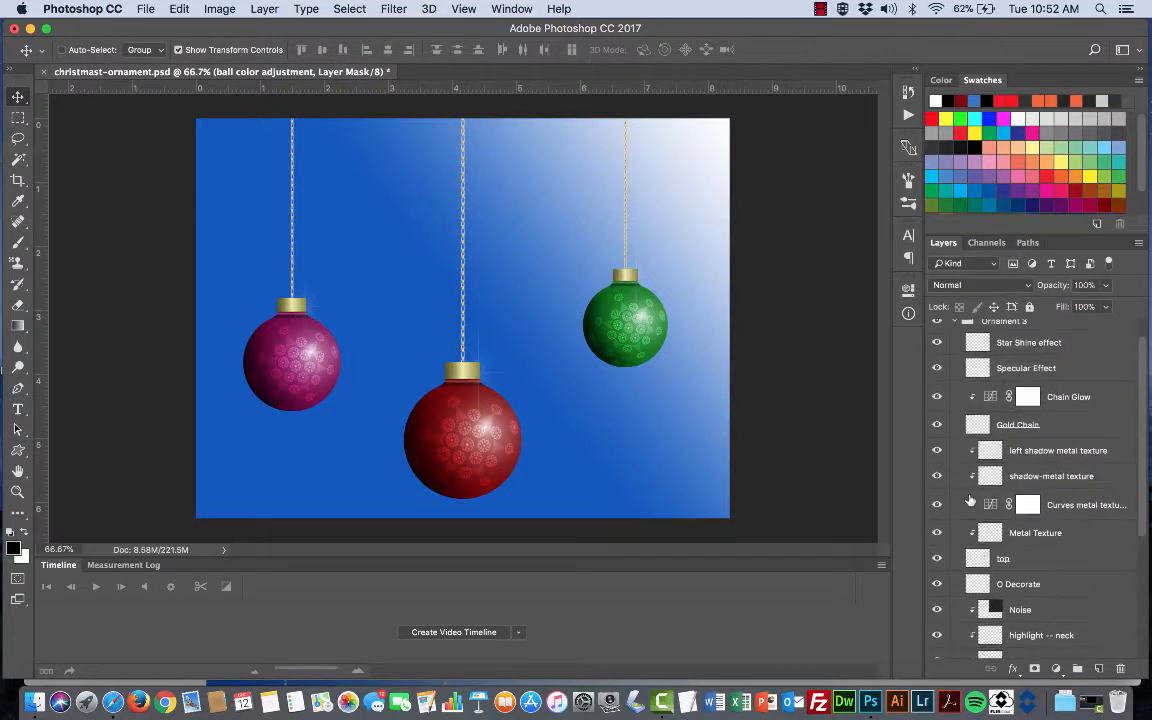
pyautogui.click(954, 347)
pyautogui.click(1000, 348)
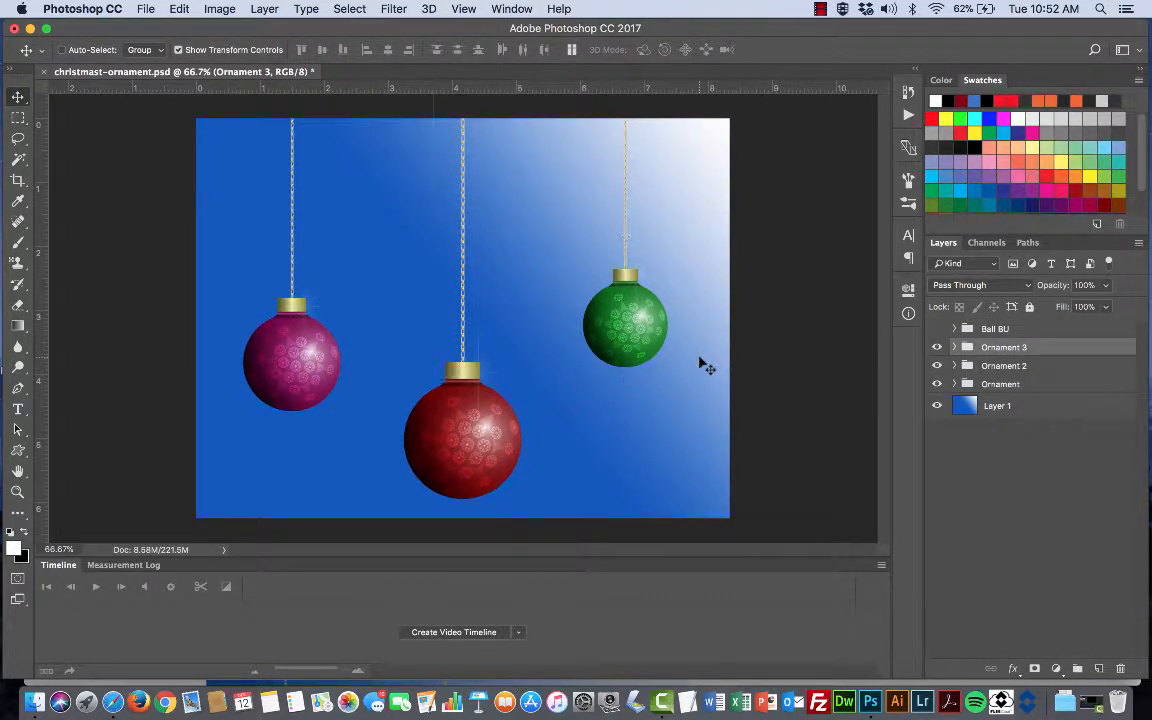
pyautogui.moveTo(702, 363)
pyautogui.mouseDown()
pyautogui.moveTo(661, 361)
pyautogui.moveTo(644, 331)
pyautogui.moveTo(660, 314)
pyautogui.moveTo(705, 345)
pyautogui.mouseUp()
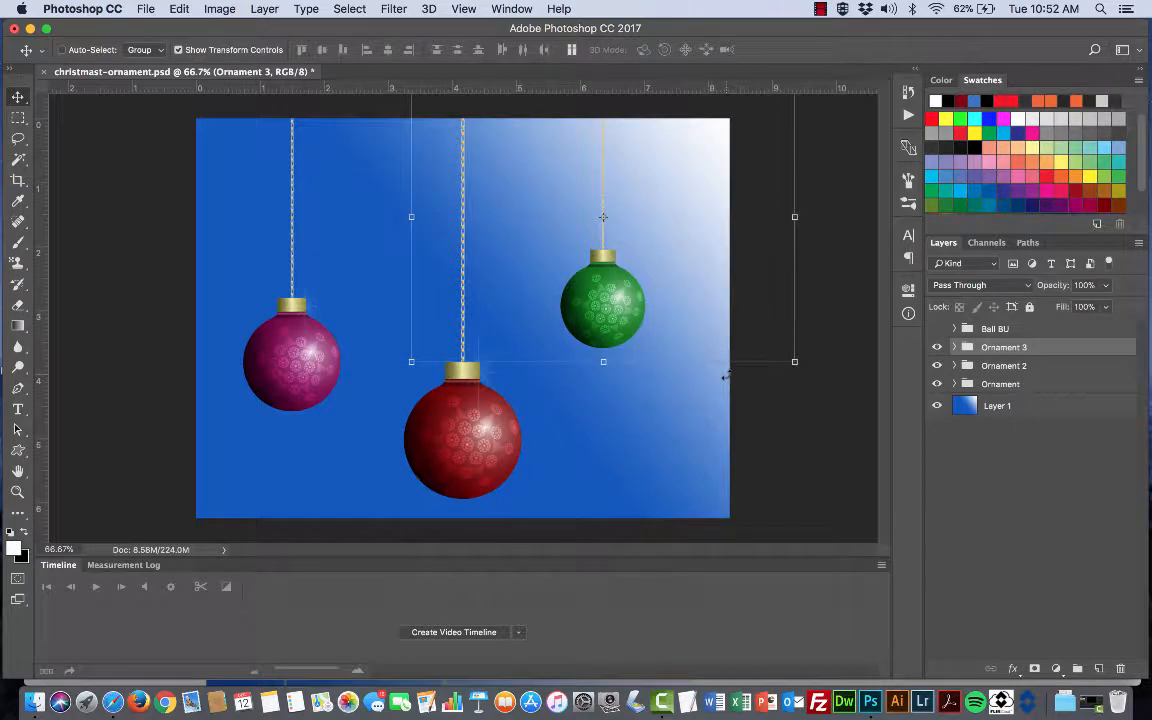
# Switch to the photoshopstar.com tutorial in Safari and read on from the ball recolouring to step 34.
pyautogui.press('super')
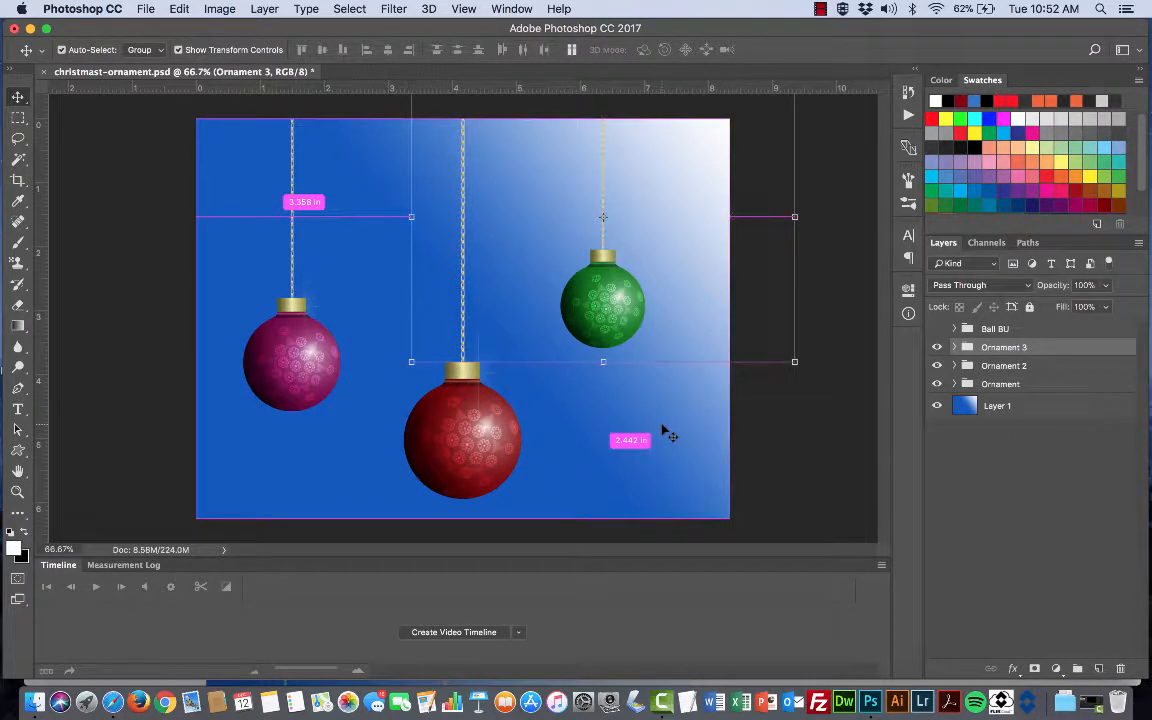
pyautogui.press('super+Tab')
pyautogui.scroll(-5, 552, 413)
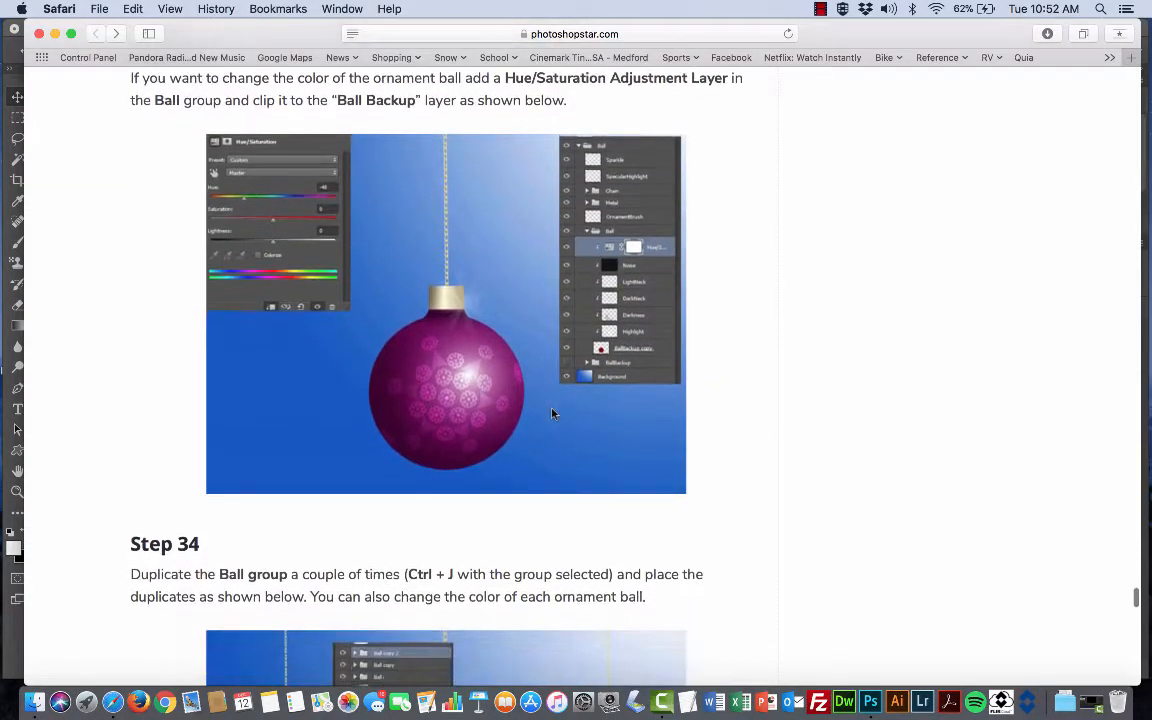
# Read the tutorial's step 35, switch to Photoshop and stamp all visible layers into a new layer above the Ornament 3 group.
pyautogui.scroll(-10, 552, 413)
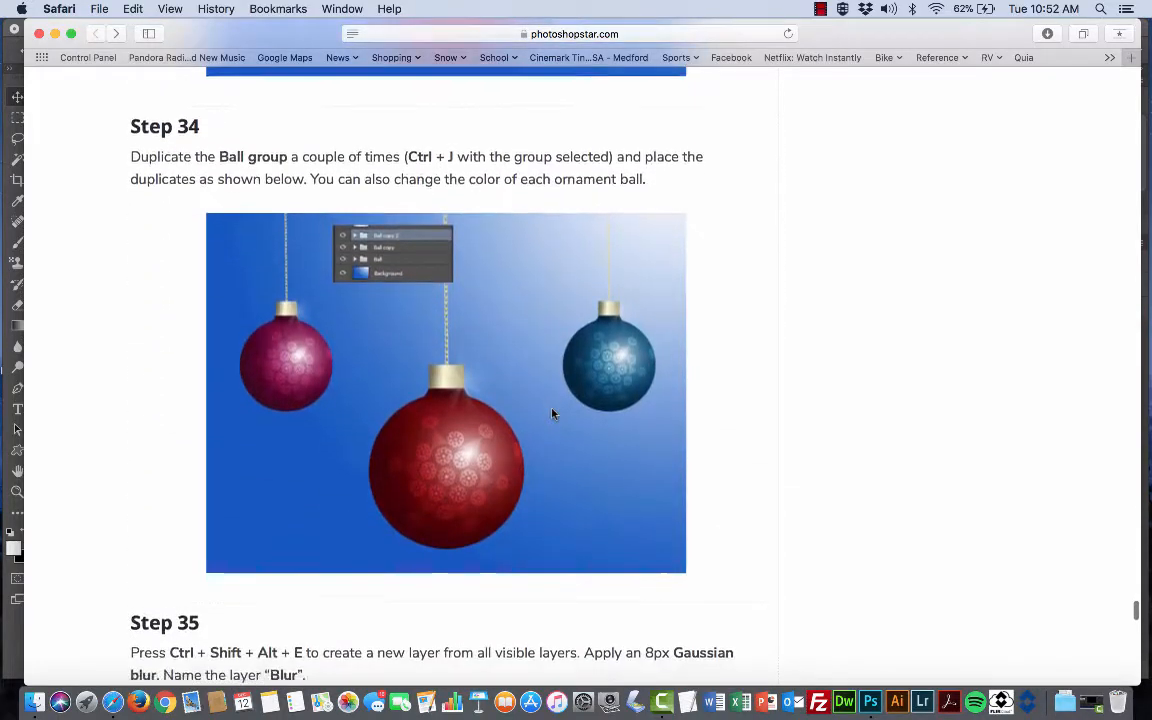
pyautogui.scroll(-4, 552, 413)
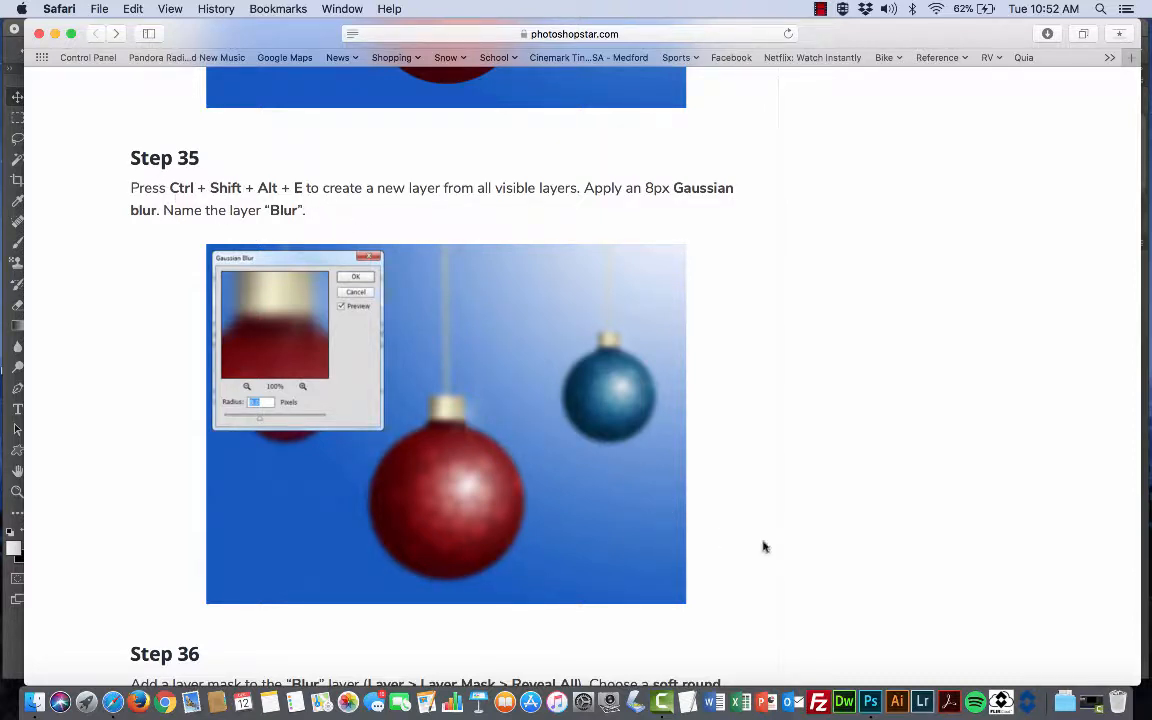
pyautogui.click(870, 702)
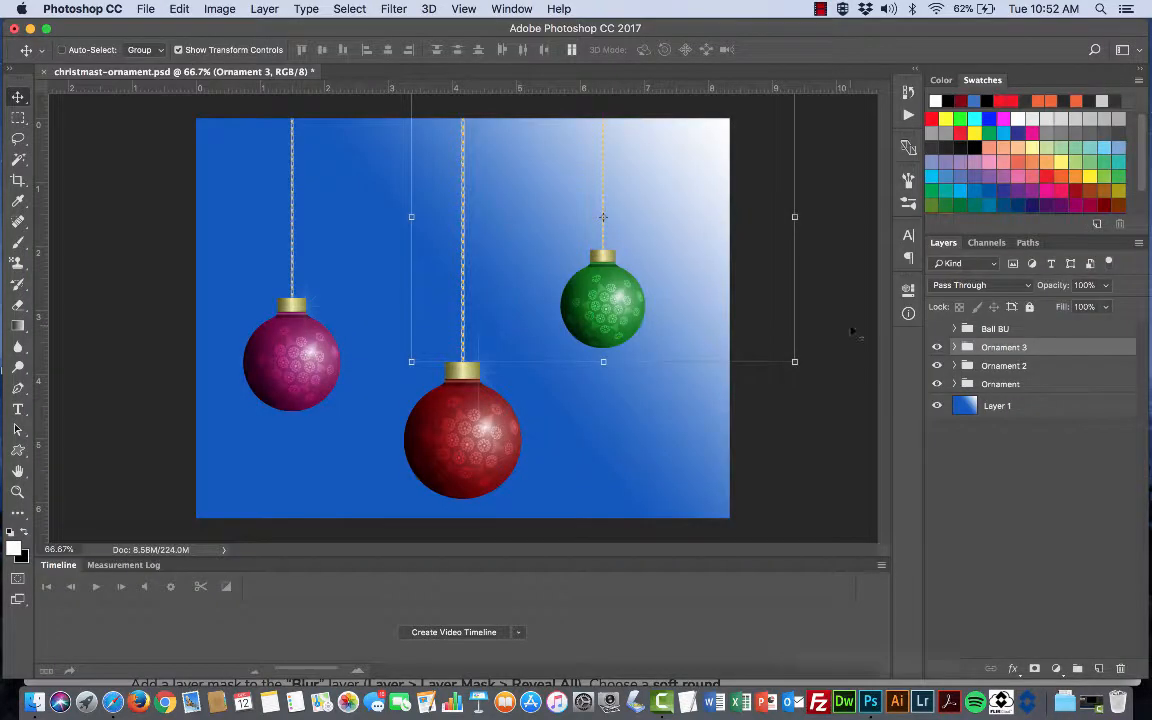
pyautogui.click(1028, 329)
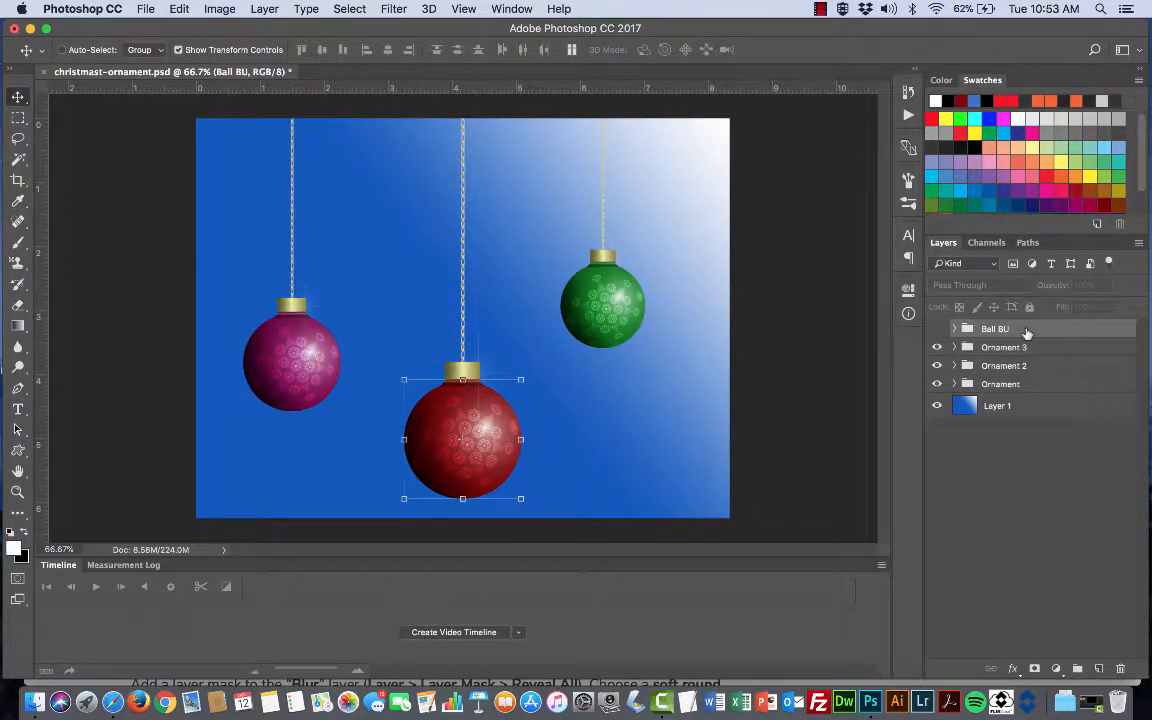
pyautogui.click(1035, 347)
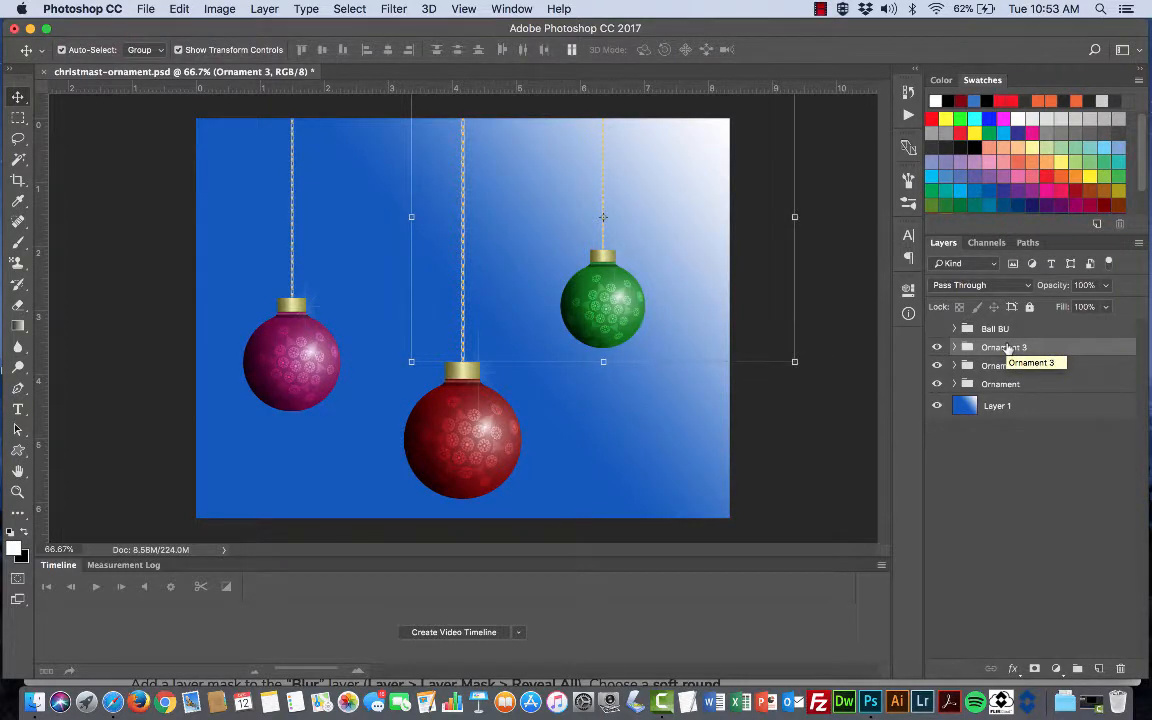
pyautogui.press('super+alt+shift+e')
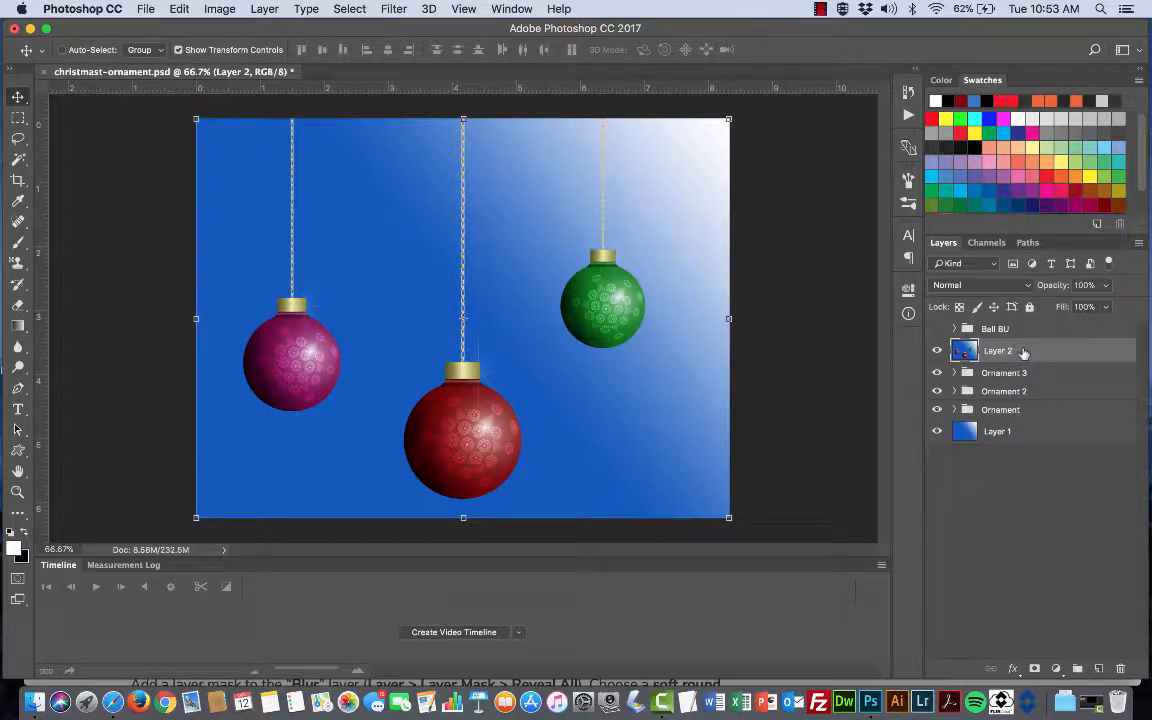
# Hide the three ornament groups and Layer 1 to check the merged layer on its own, and show them again.
pyautogui.moveTo(938, 374); pyautogui.dragTo(937, 391)
pyautogui.click(936, 403)
pyautogui.click(935, 412)
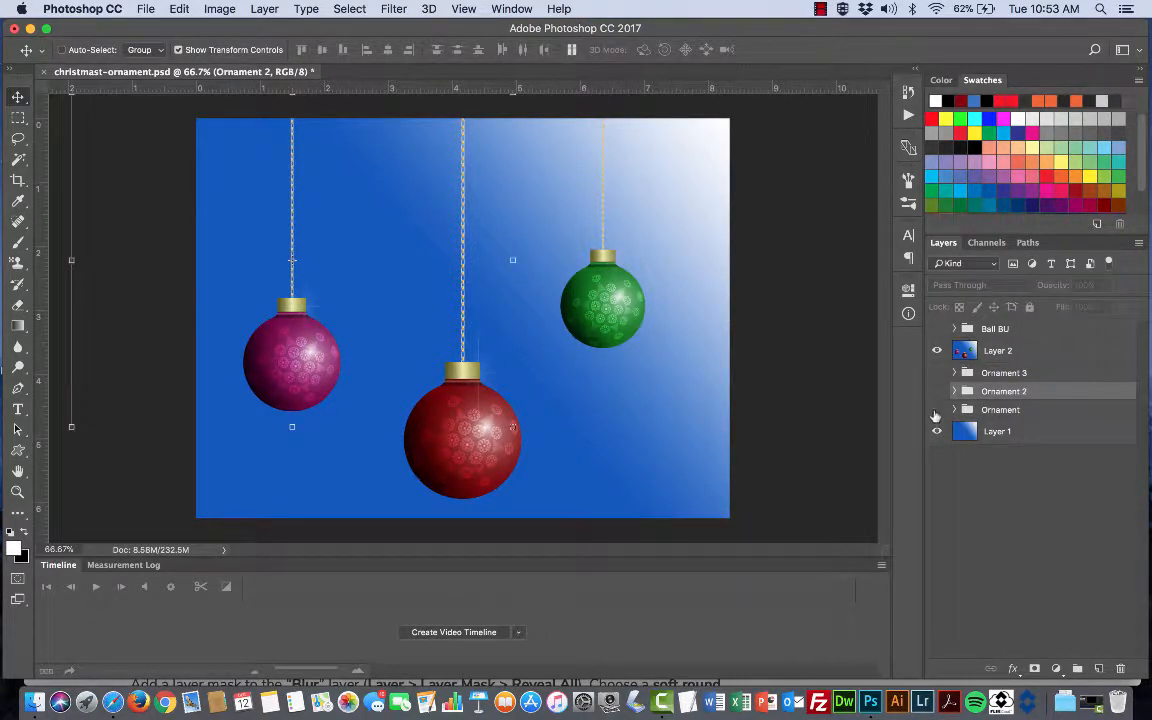
pyautogui.click(934, 436)
pyautogui.click(966, 352)
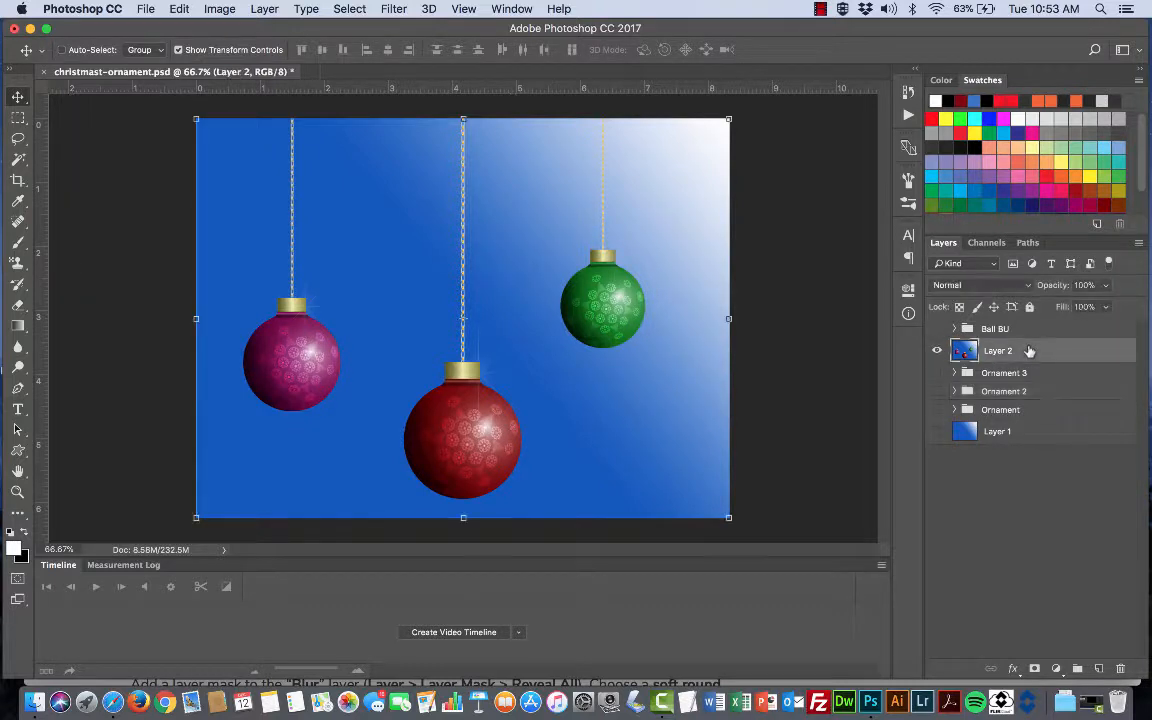
pyautogui.click(937, 392)
pyautogui.click(937, 411)
pyautogui.click(937, 433)
# Rename the merged layer "Gaussain blur effect", checking the tutorial's step 35 in Safari on the way.
pyautogui.write('Gaussain blue effect')
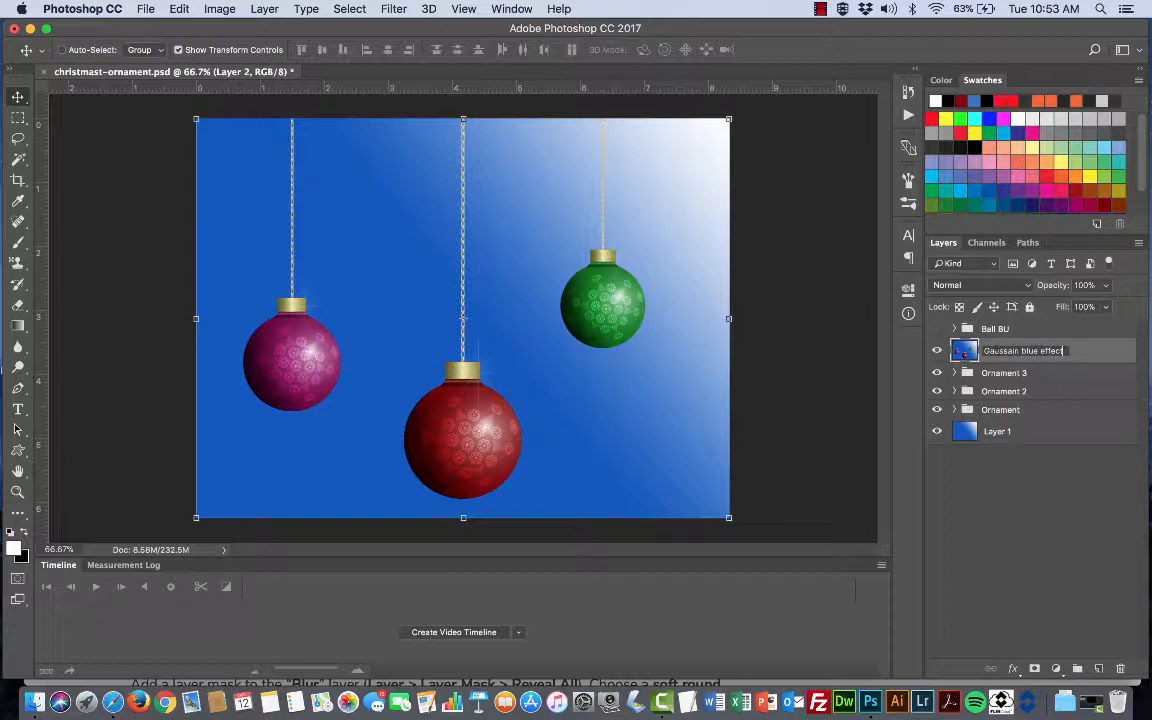
pyautogui.press('Return')
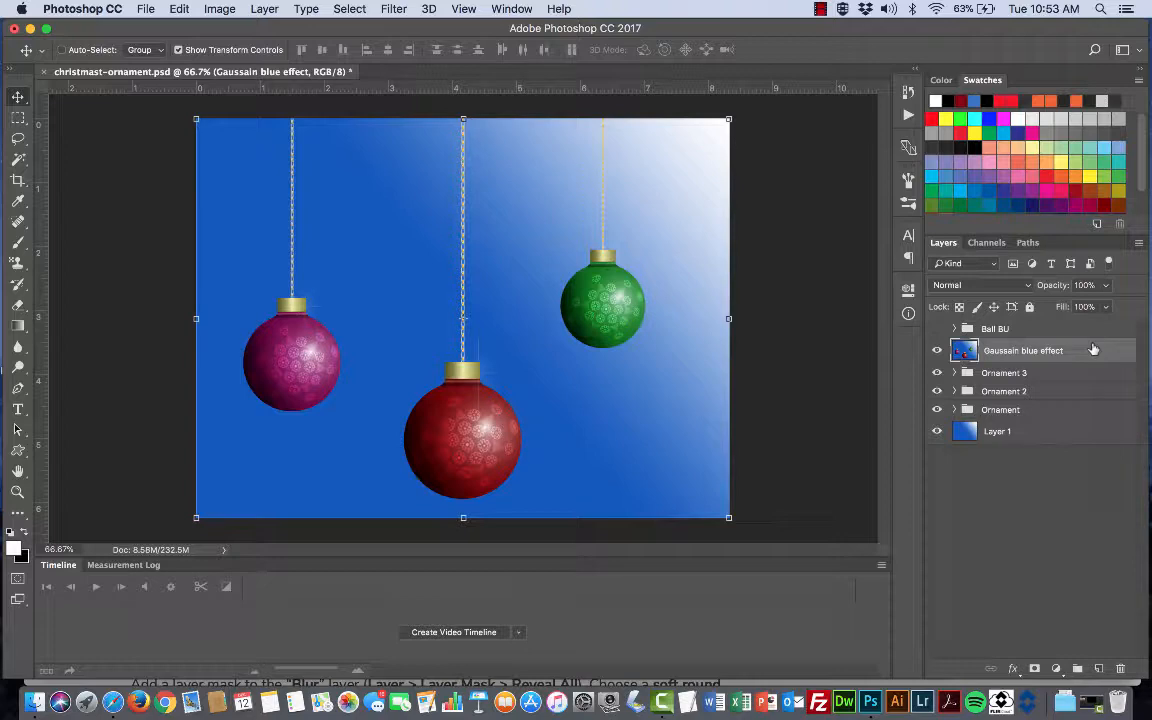
pyautogui.press('super+Tab')
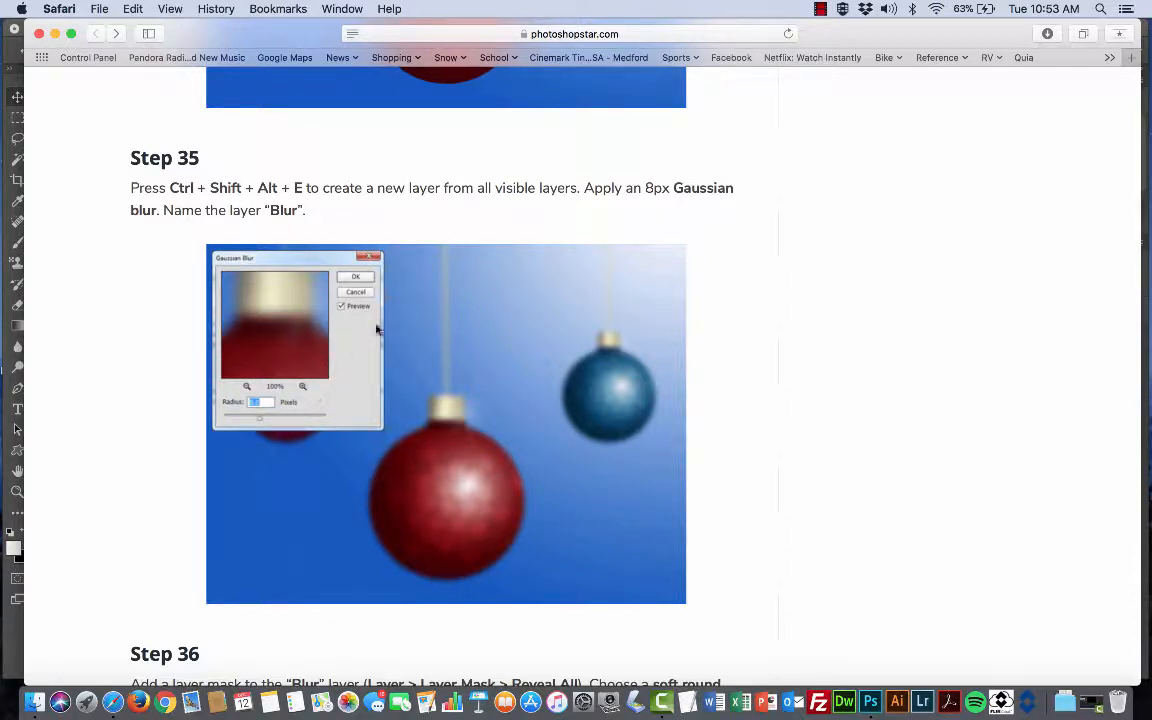
pyautogui.press('super+Tab')
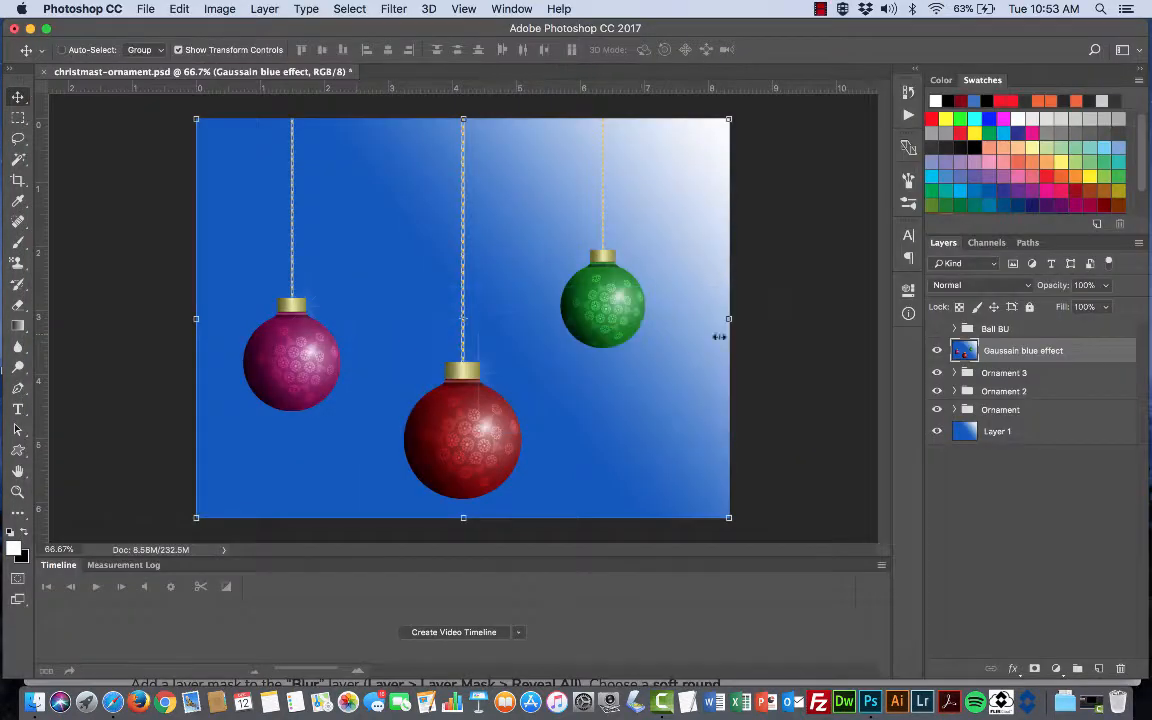
pyautogui.doubleClick(1030, 352)
pyautogui.click(1033, 352)
pyautogui.write('r')
pyautogui.press('Return')
# Apply an 8-pixel Gaussian Blur to the merged layer and compare the image with the layer hidden and shown.
pyautogui.click(394, 9)
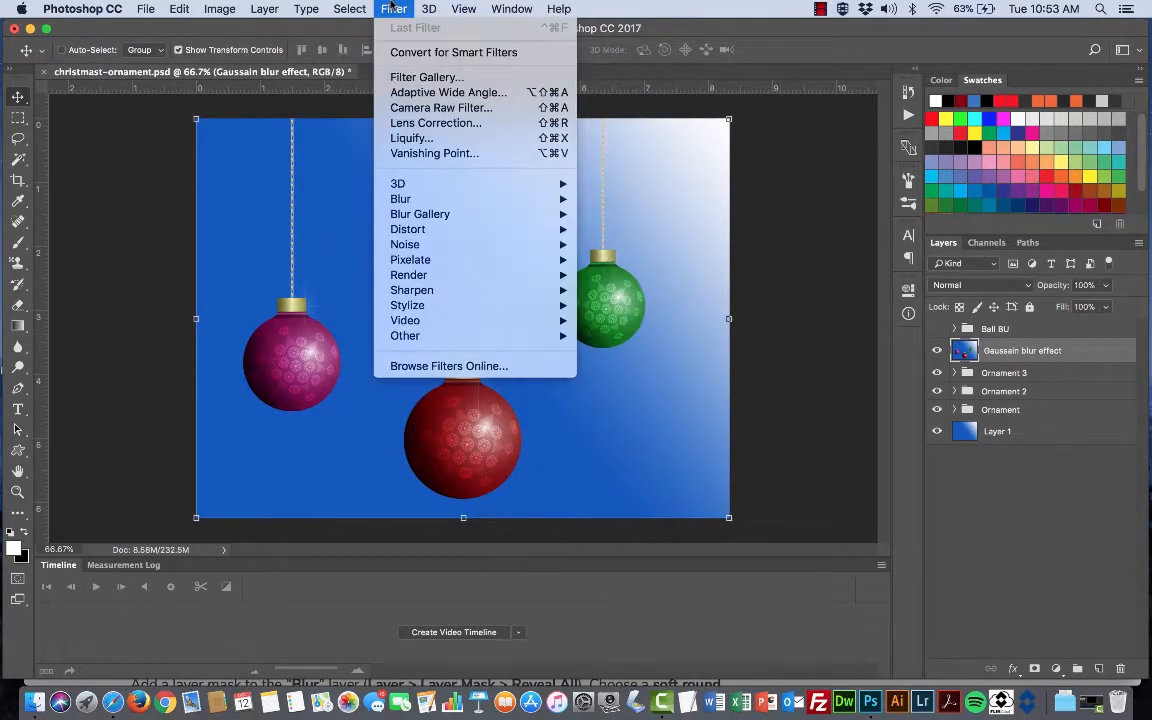
pyautogui.moveTo(406, 201)
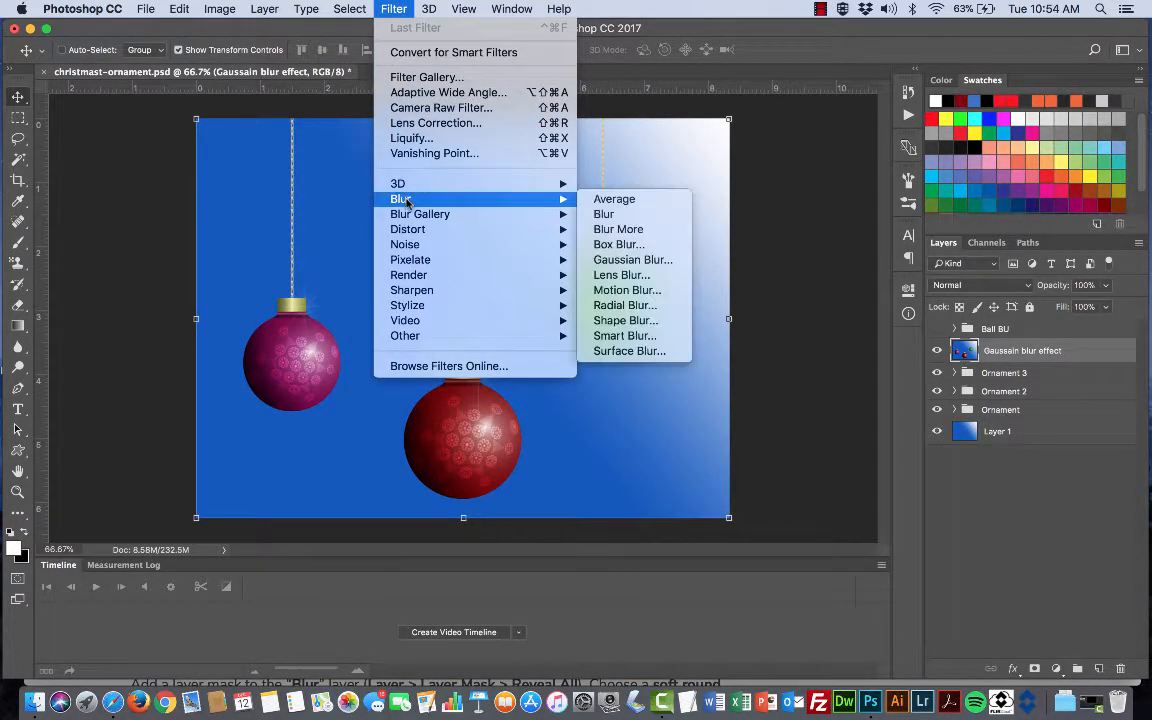
pyautogui.click(616, 261)
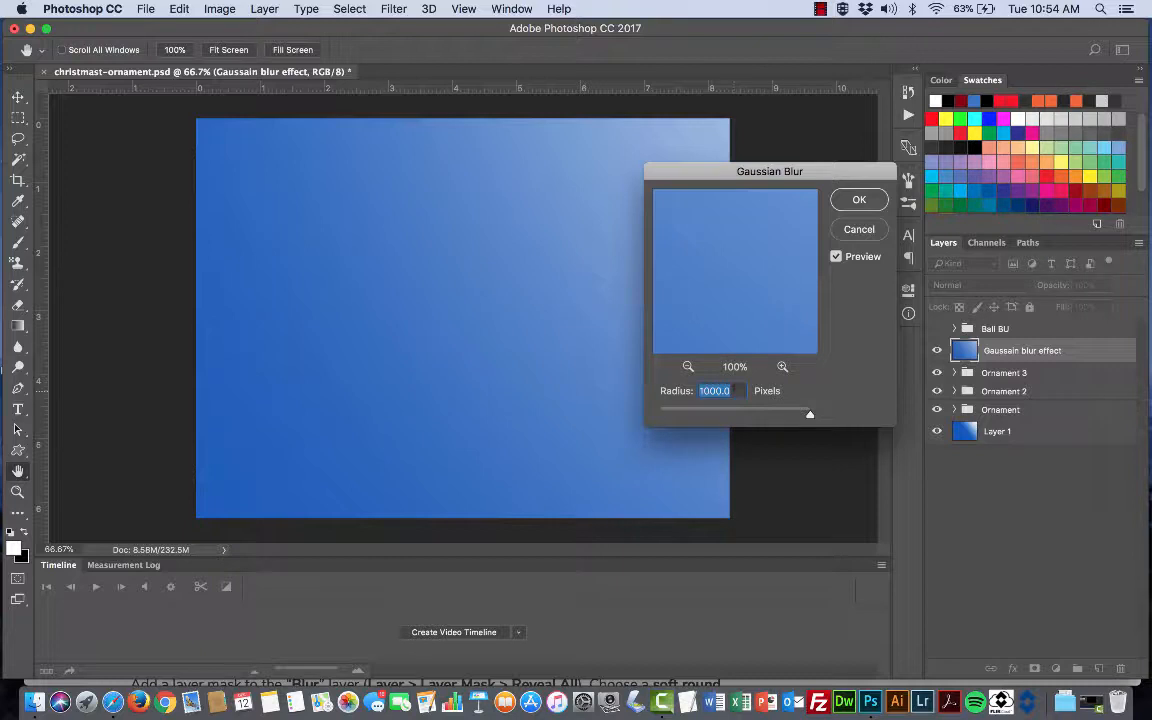
pyautogui.write('8')
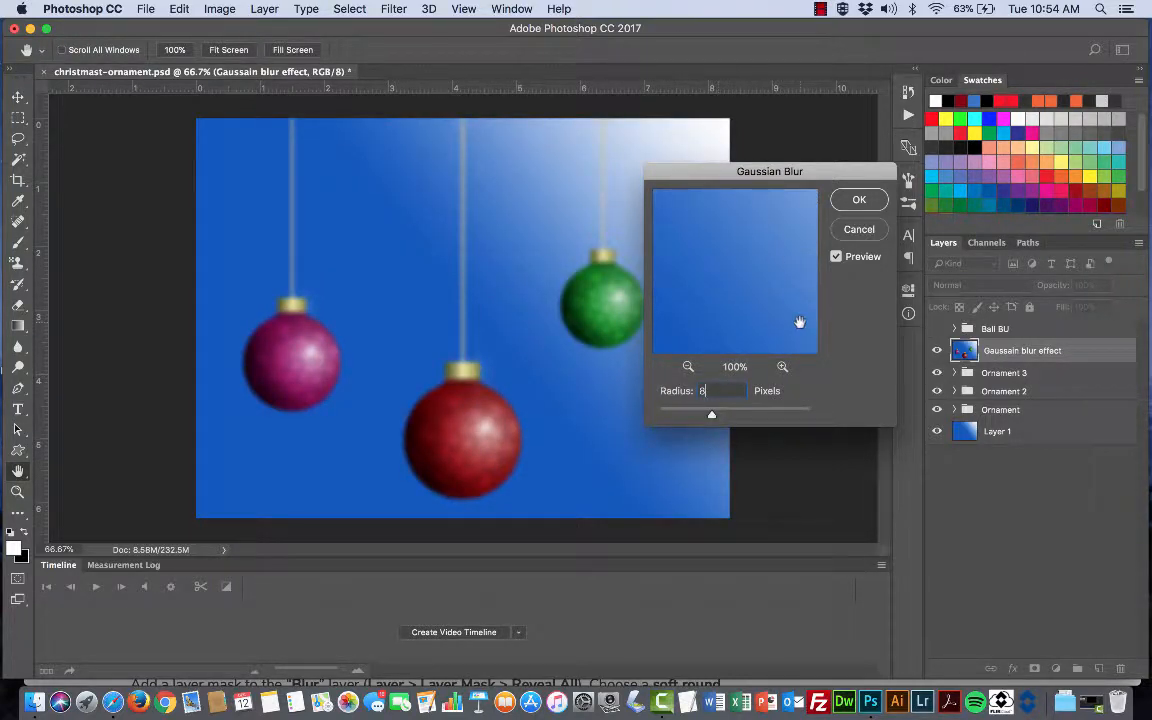
pyautogui.click(866, 200)
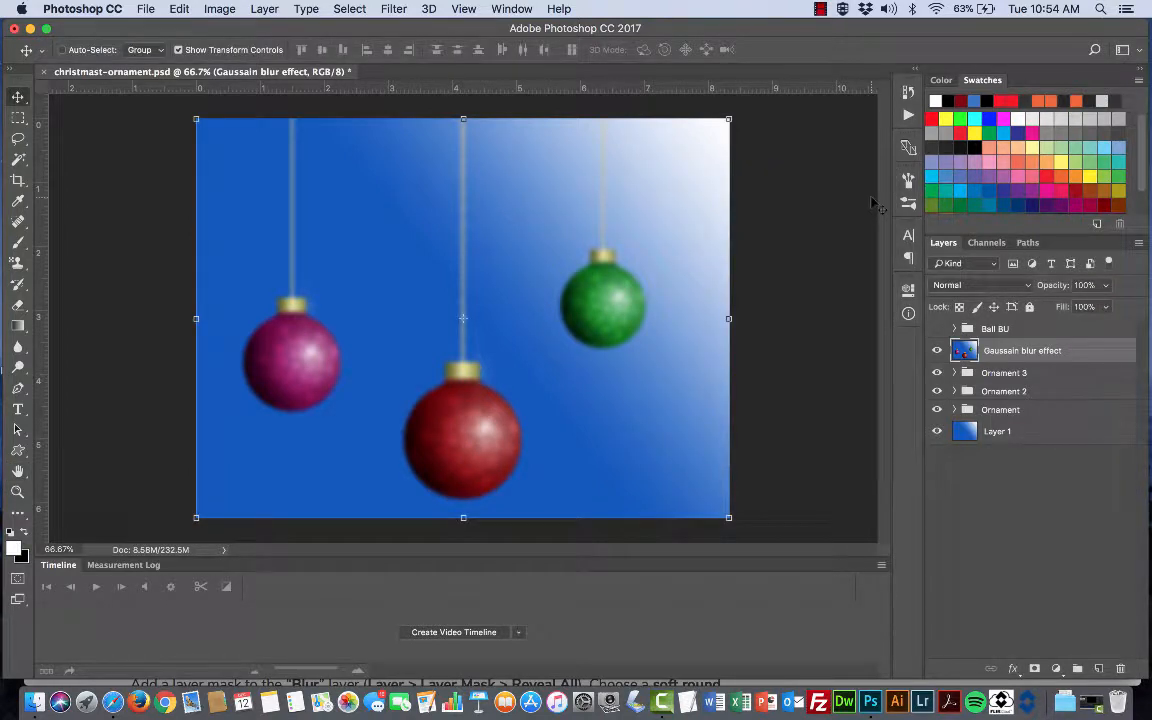
pyautogui.click(937, 354)
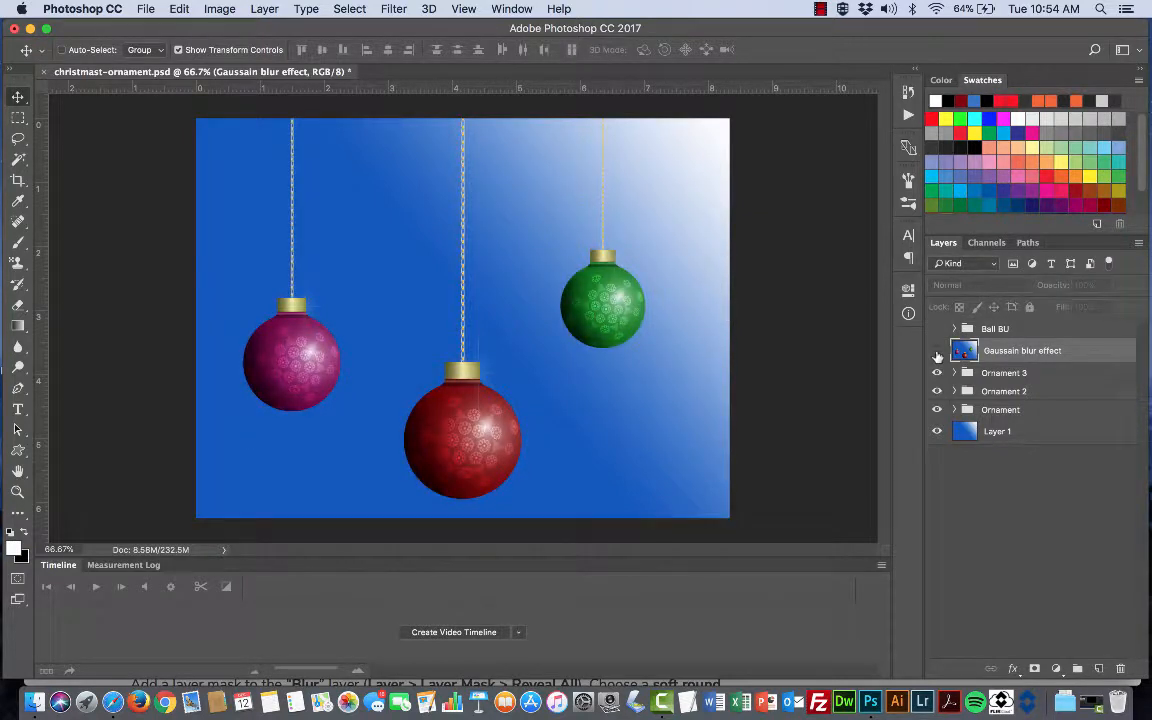
pyautogui.click(937, 353)
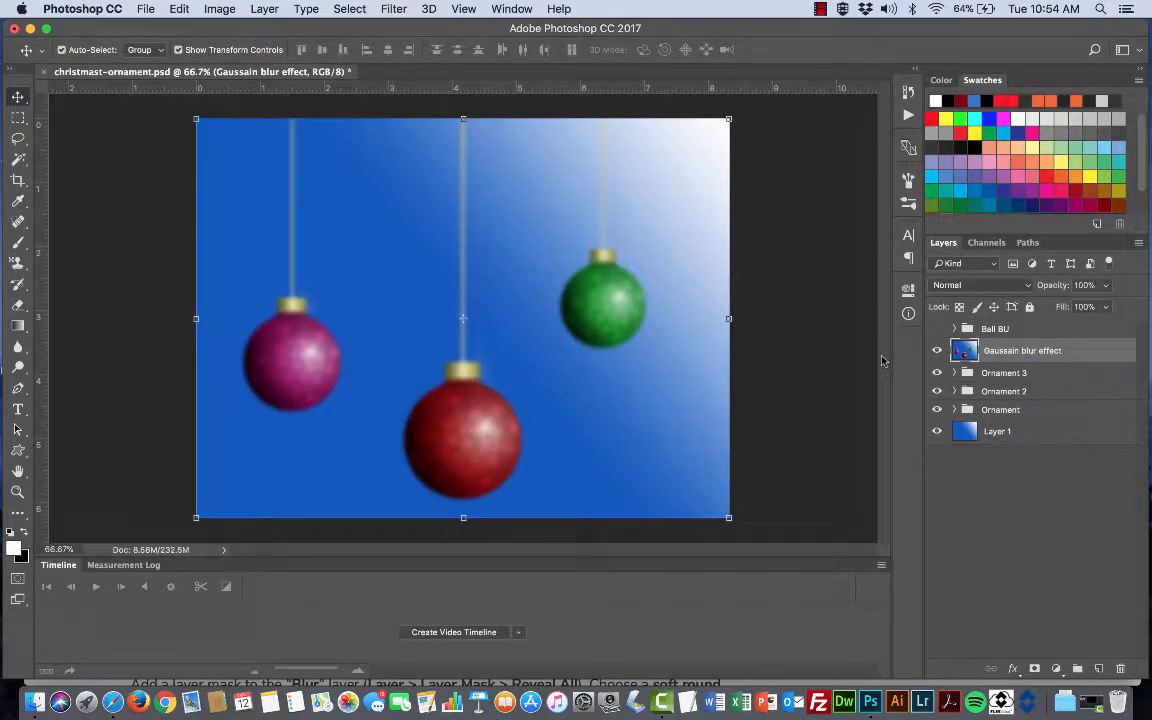
# Read the tutorial's step 36 in Safari, return to Photoshop and add a layer mask to the Gaussain blur effect layer.
pyautogui.press('super+Tab')
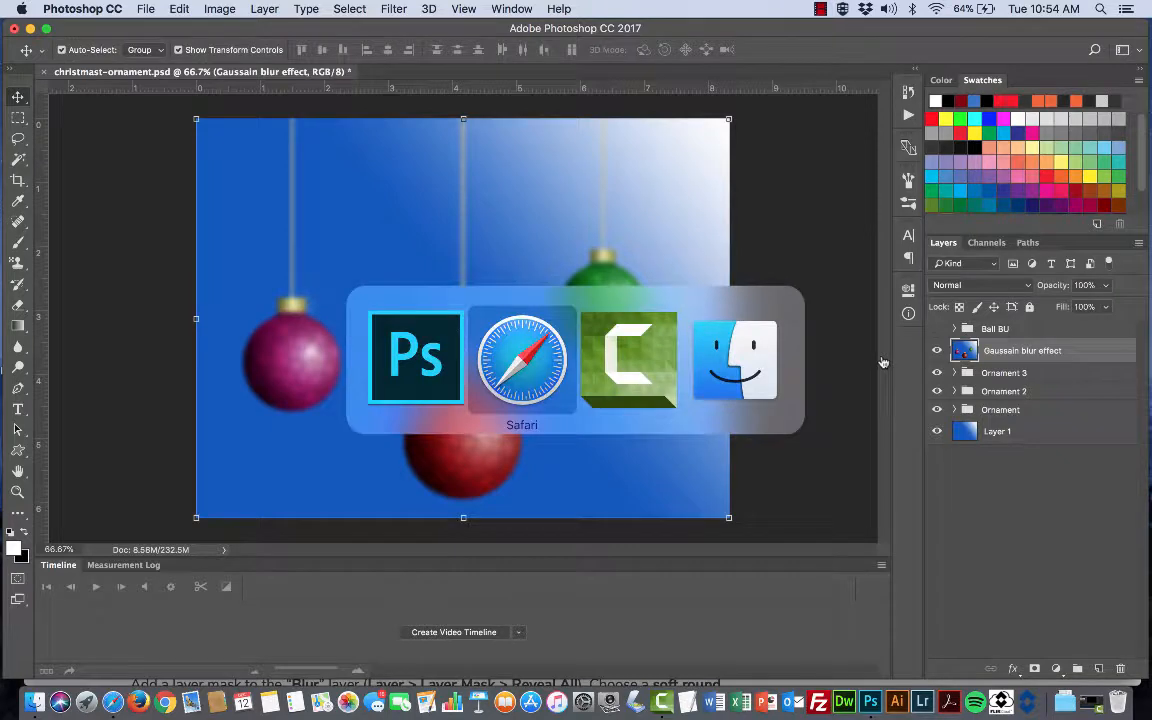
pyautogui.scroll(-10, 614, 318)
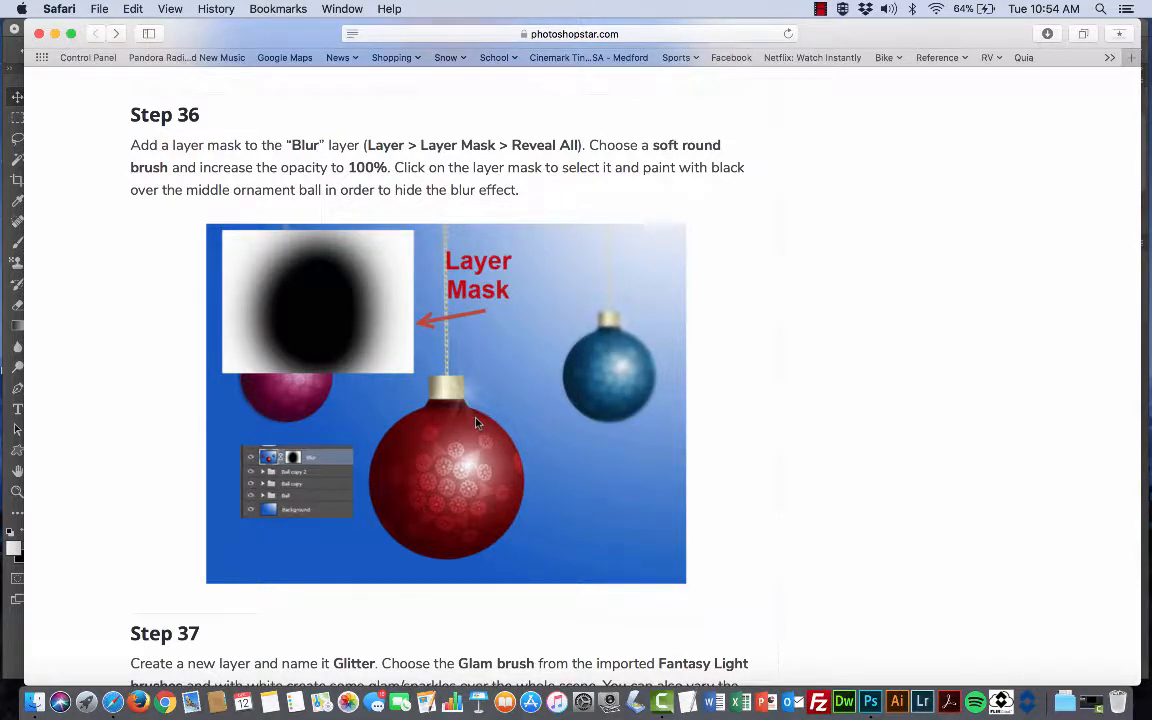
pyautogui.press('super+Tab')
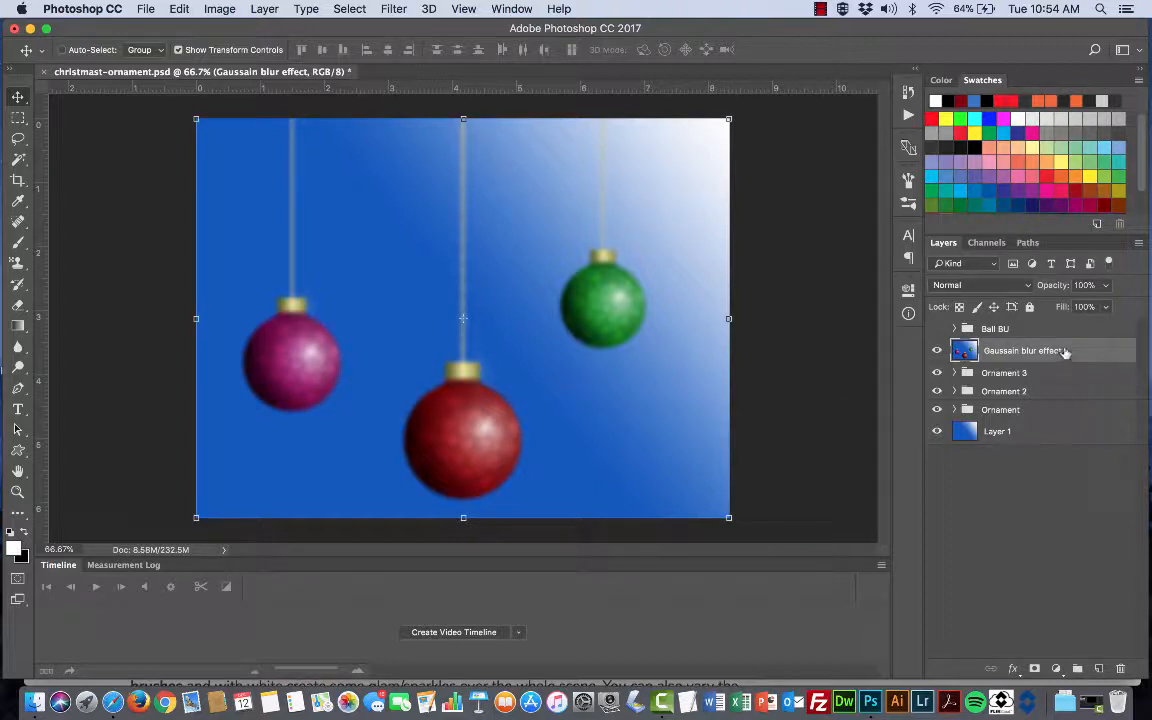
pyautogui.click(1035, 670)
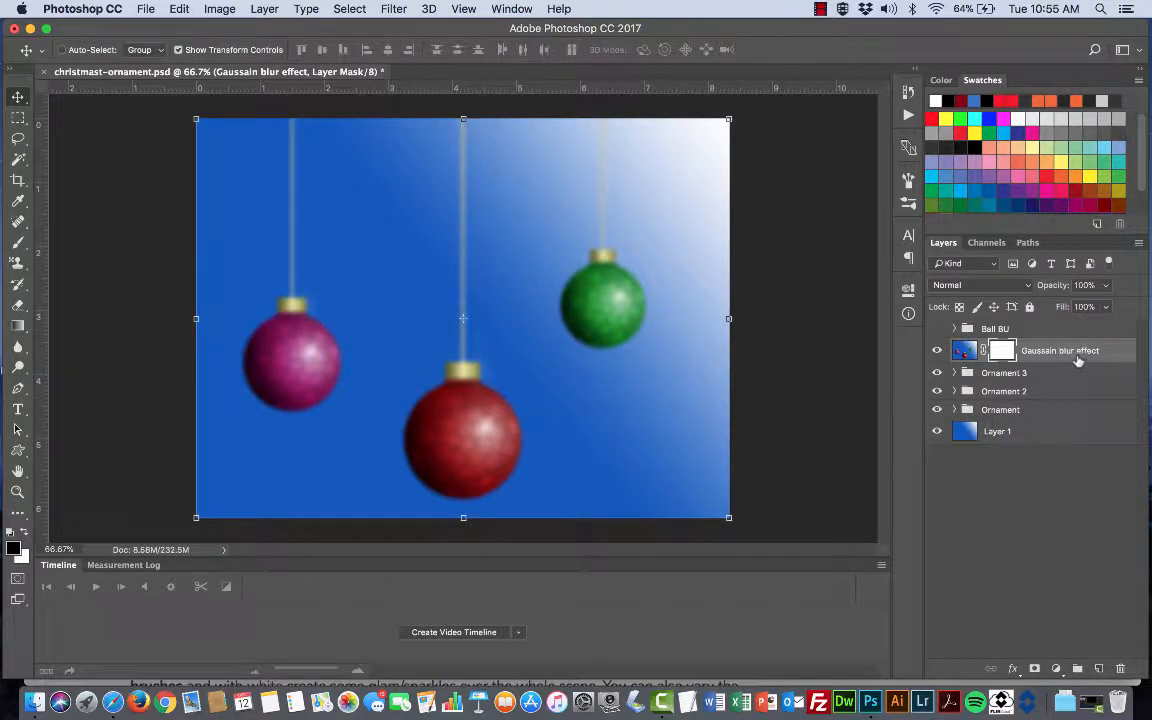
pyautogui.click(964, 350)
pyautogui.click(995, 350)
# Set up the Brush tool with a soft round tip of 89 px and 100% opacity.
pyautogui.click(18, 243)
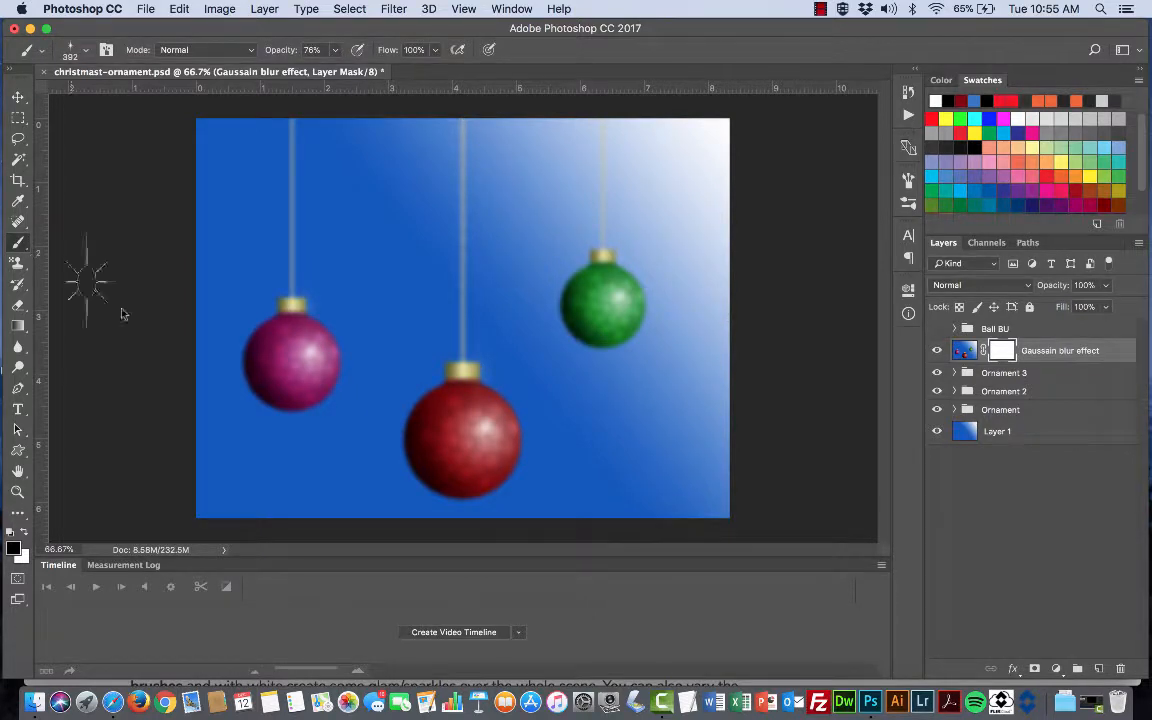
pyautogui.click(86, 53)
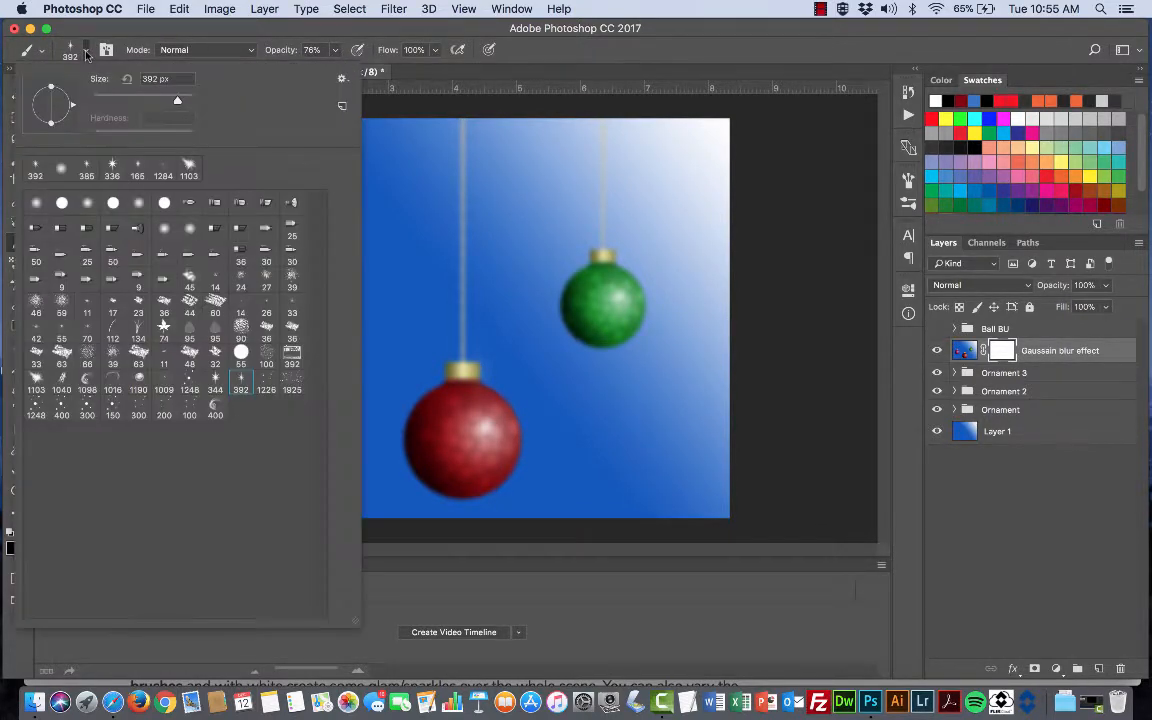
pyautogui.click(36, 203)
pyautogui.moveTo(177, 92); pyautogui.dragTo(110, 102)
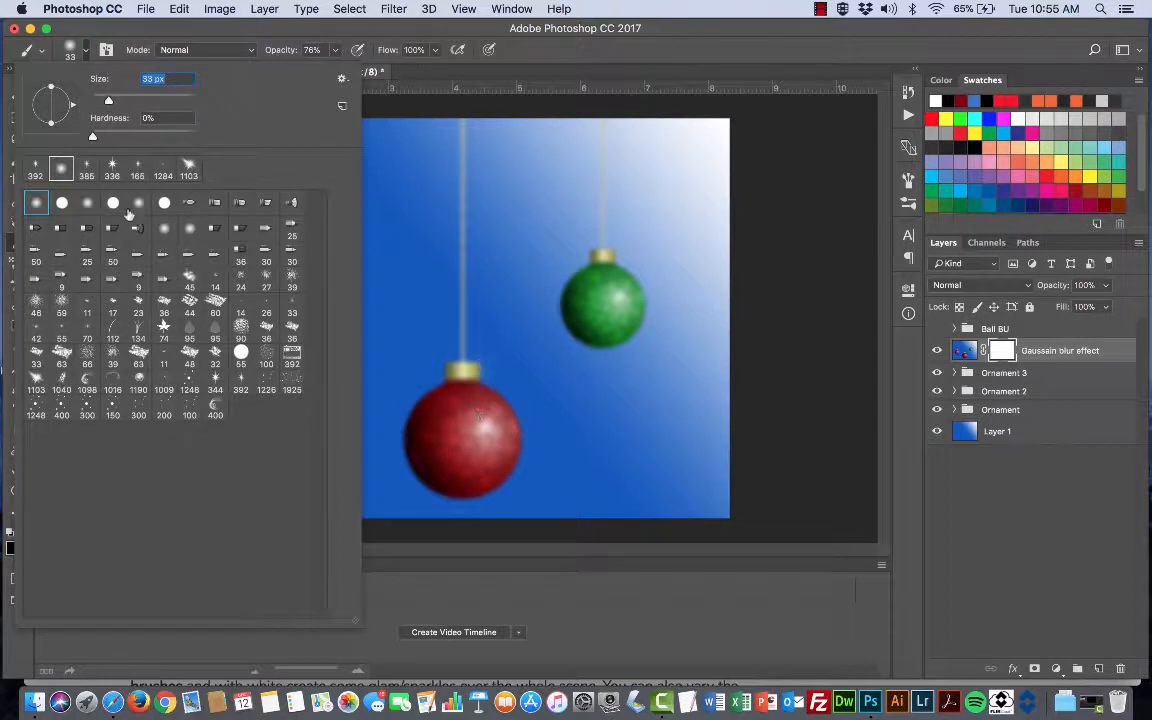
pyautogui.moveTo(108, 102); pyautogui.dragTo(122, 103)
pyautogui.moveTo(122, 101); pyautogui.dragTo(130, 104)
pyautogui.press('Return')
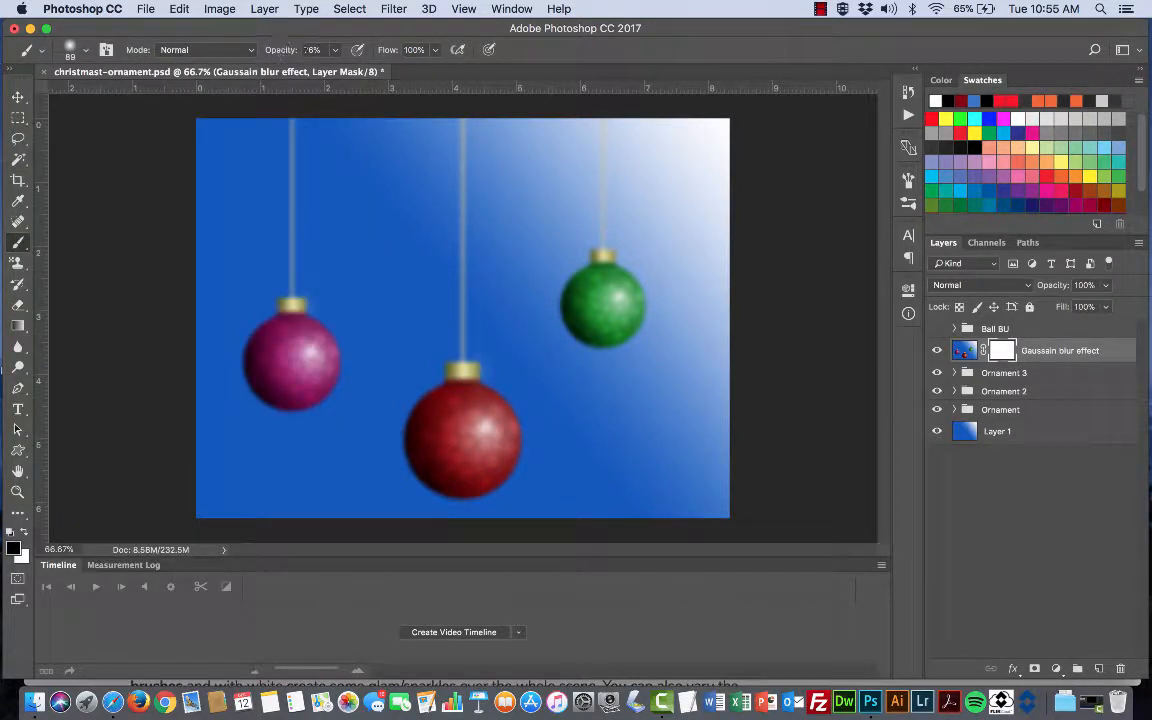
pyautogui.click(336, 50)
pyautogui.moveTo(336, 70); pyautogui.dragTo(356, 72)
# Paint with black on the blur layer's mask over the magenta, red and green ornaments to hide the blur there.
pyautogui.click(965, 351)
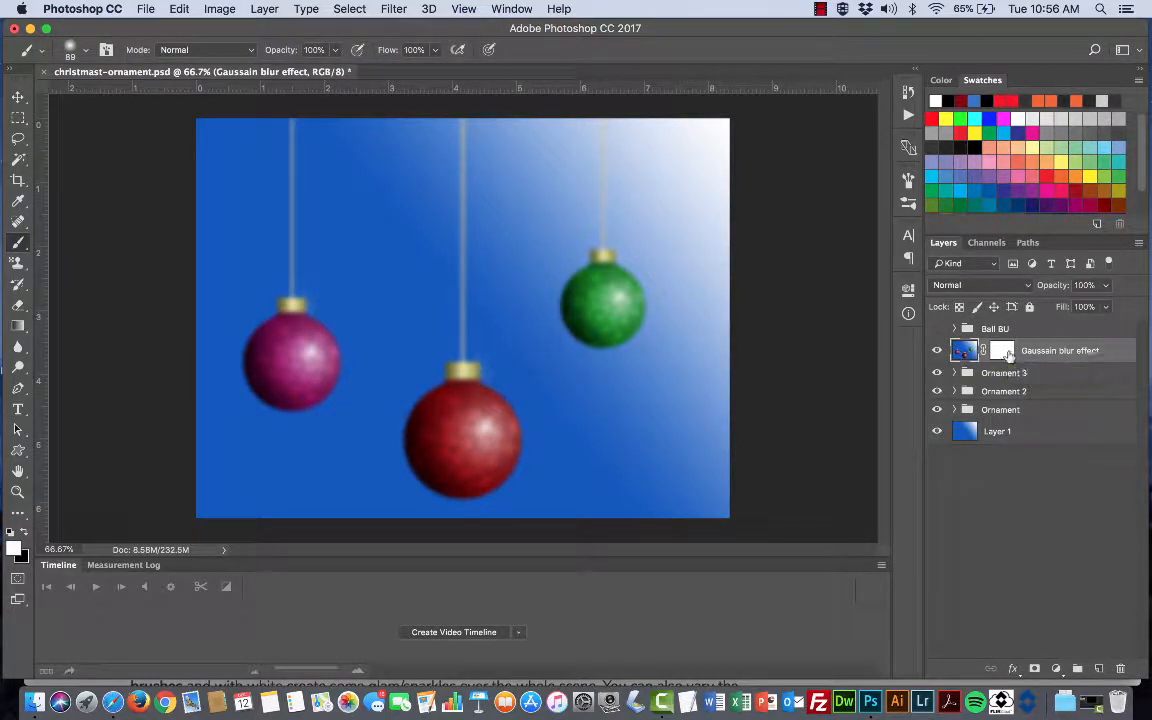
pyautogui.click(1003, 351)
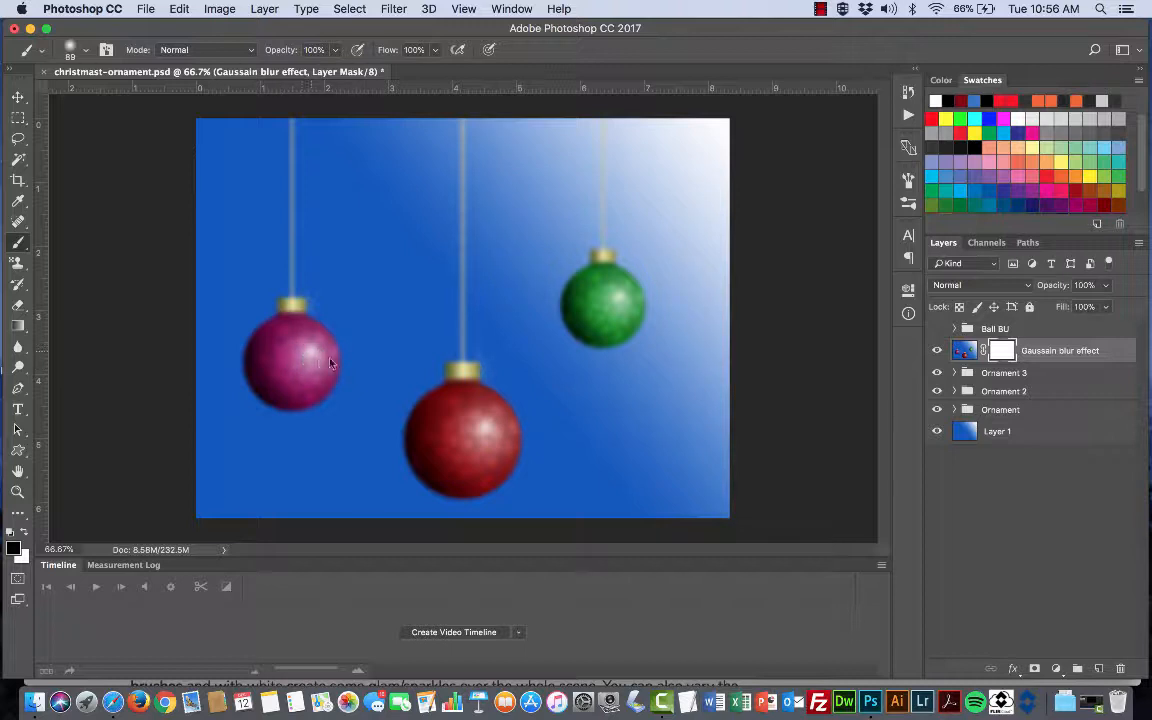
pyautogui.moveTo(319, 352)
pyautogui.mouseDown()
pyautogui.moveTo(277, 340)
pyautogui.moveTo(276, 367)
pyautogui.moveTo(302, 342)
pyautogui.moveTo(263, 347)
pyautogui.moveTo(288, 361)
pyautogui.moveTo(273, 340)
pyautogui.moveTo(265, 392)
pyautogui.mouseUp()
pyautogui.moveTo(329, 350)
pyautogui.mouseDown()
pyautogui.moveTo(294, 336)
pyautogui.moveTo(280, 391)
pyautogui.moveTo(286, 376)
pyautogui.moveTo(313, 370)
pyautogui.moveTo(306, 347)
pyautogui.moveTo(288, 329)
pyautogui.moveTo(271, 341)
pyautogui.moveTo(285, 349)
pyautogui.moveTo(264, 341)
pyautogui.moveTo(251, 351)
pyautogui.moveTo(249, 375)
pyautogui.moveTo(294, 405)
pyautogui.moveTo(323, 395)
pyautogui.moveTo(333, 369)
pyautogui.moveTo(304, 340)
pyautogui.moveTo(267, 363)
pyautogui.mouseUp()
pyautogui.moveTo(413, 432)
pyautogui.mouseDown()
pyautogui.moveTo(416, 469)
pyautogui.moveTo(454, 494)
pyautogui.moveTo(496, 485)
pyautogui.moveTo(515, 438)
pyautogui.mouseUp()
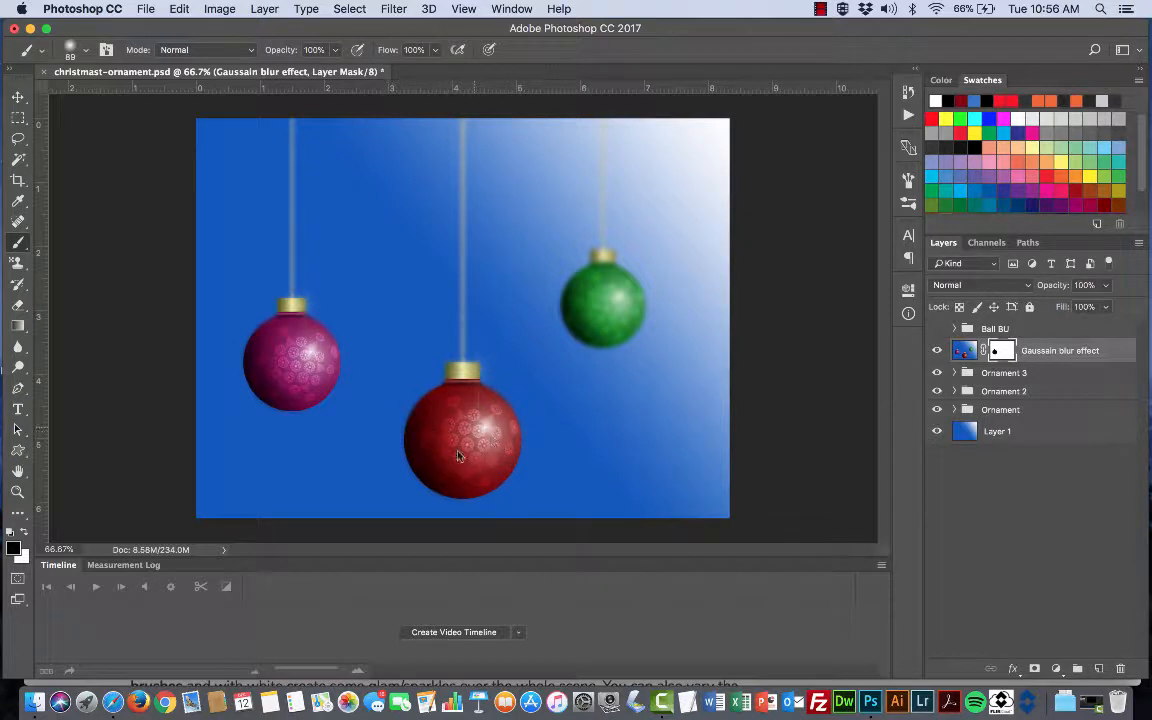
pyautogui.moveTo(443, 489); pyautogui.dragTo(482, 421)
pyautogui.moveTo(602, 306)
pyautogui.mouseDown()
pyautogui.moveTo(587, 274)
pyautogui.moveTo(578, 331)
pyautogui.mouseUp()
pyautogui.moveTo(594, 291)
pyautogui.mouseDown()
pyautogui.moveTo(572, 304)
pyautogui.moveTo(589, 333)
pyautogui.mouseUp()
pyautogui.moveTo(642, 304); pyautogui.dragTo(589, 302)
# Check the tutorial's layer mask result and read step 37 in Safari, and return to Photoshop.
pyautogui.press('super+Tab')
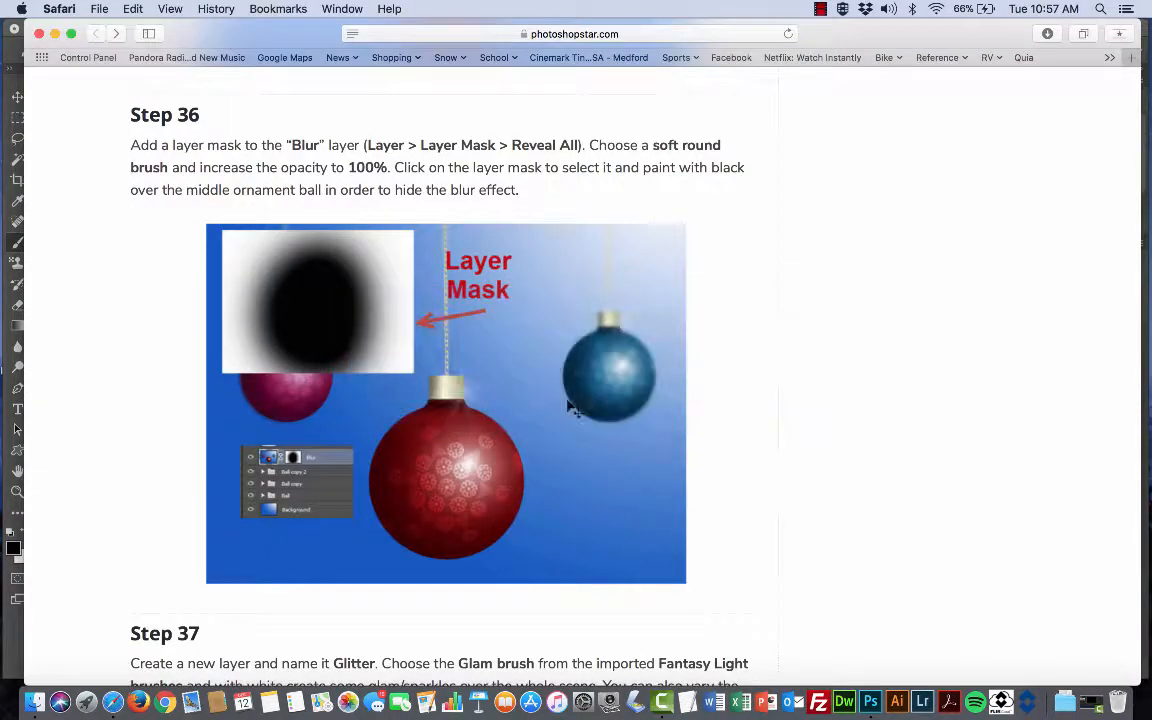
pyautogui.scroll(-1, 497, 418)
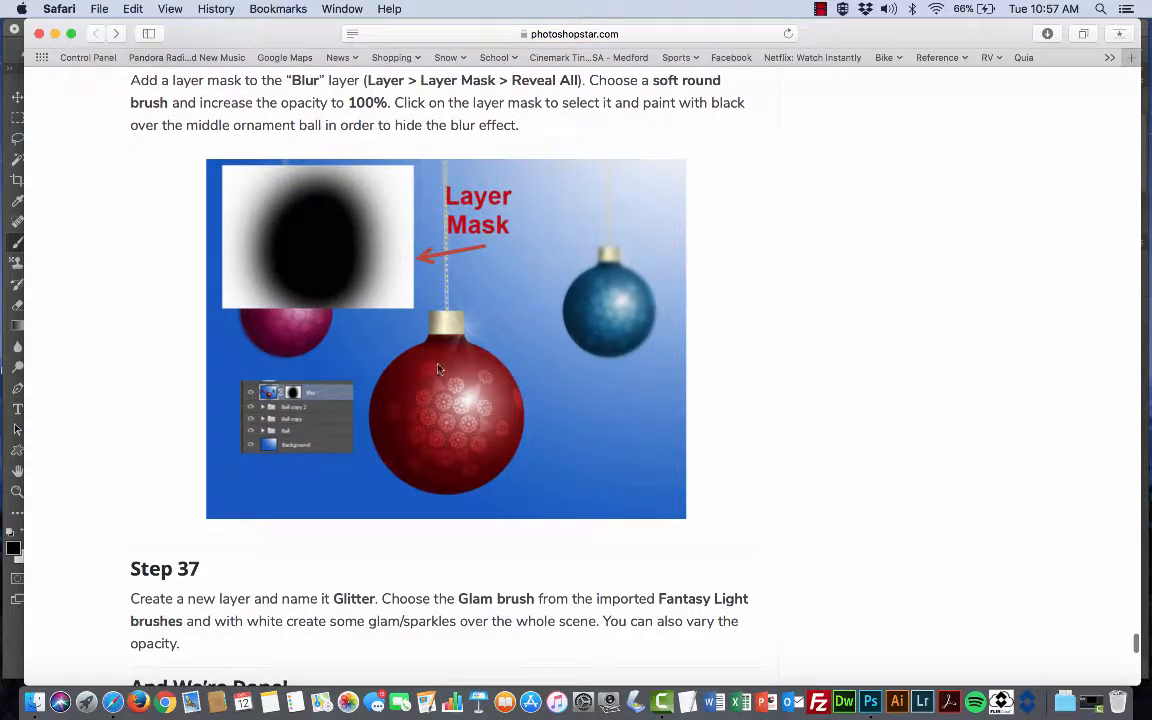
pyautogui.scroll(-2, 436, 396)
pyautogui.scroll(3, 436, 396)
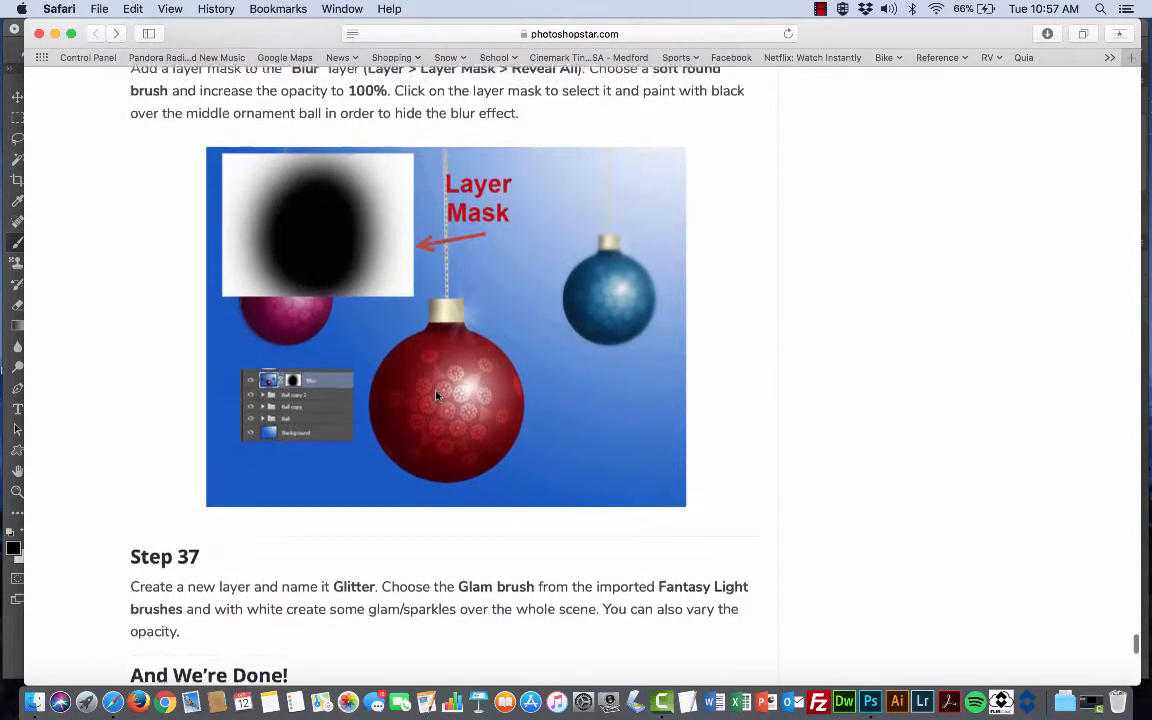
pyautogui.scroll(-5, 436, 396)
pyautogui.scroll(2, 437, 396)
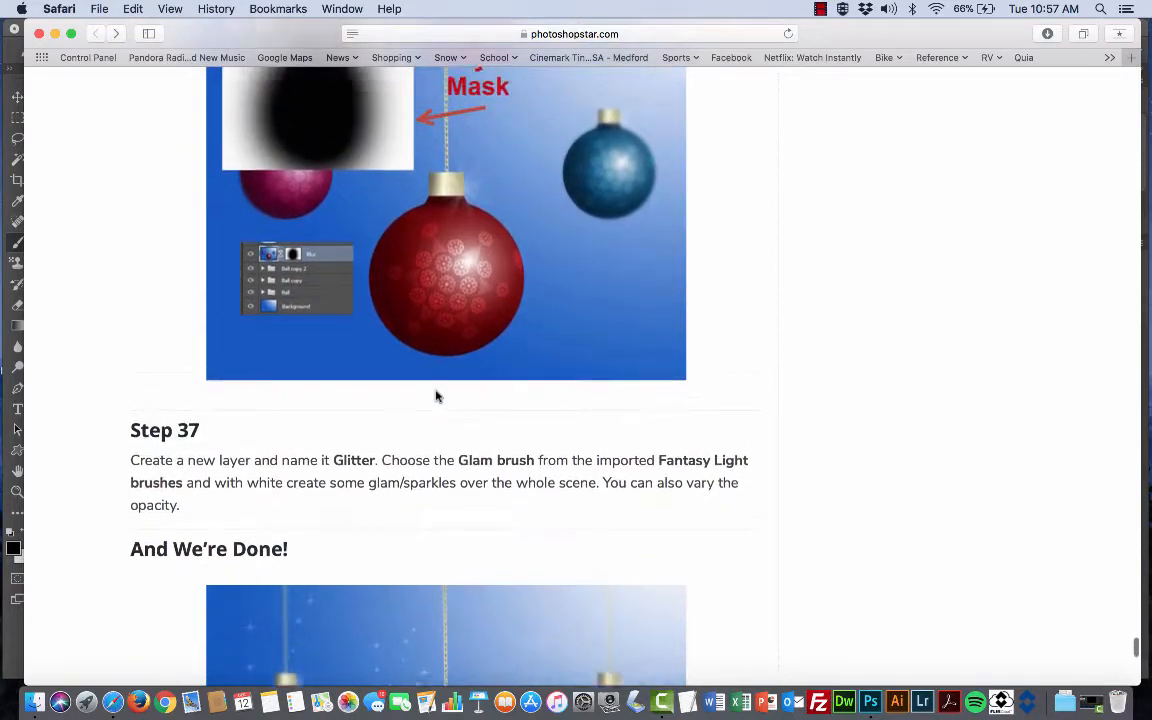
pyautogui.press('super+Tab')
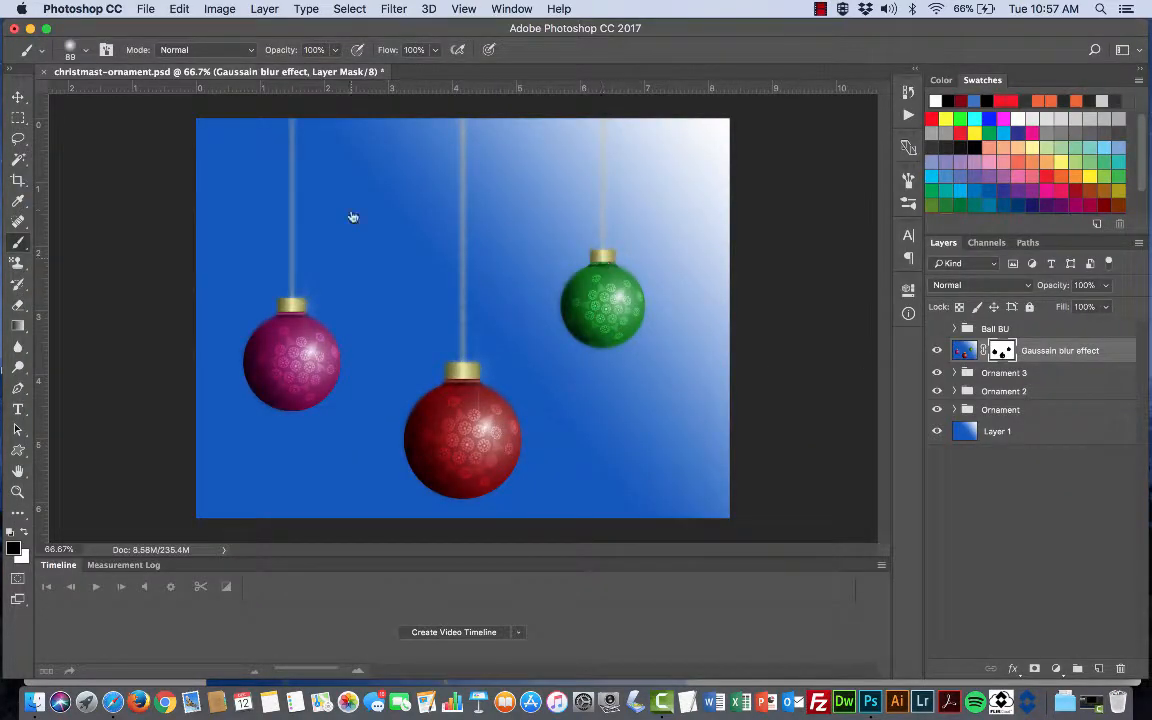
# Reduce the soft brush to 28 px and paint black on the blur layer's mask along the ornaments' chains to hide the blur there.
pyautogui.click(86, 50)
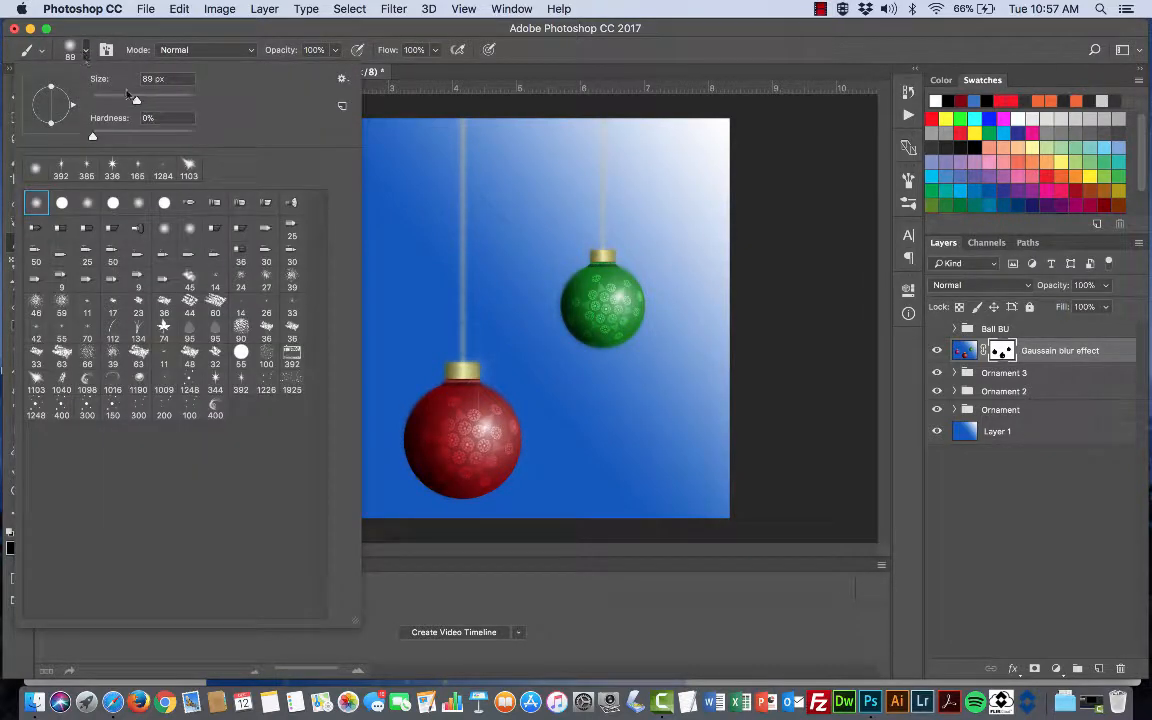
pyautogui.moveTo(136, 100); pyautogui.dragTo(107, 102)
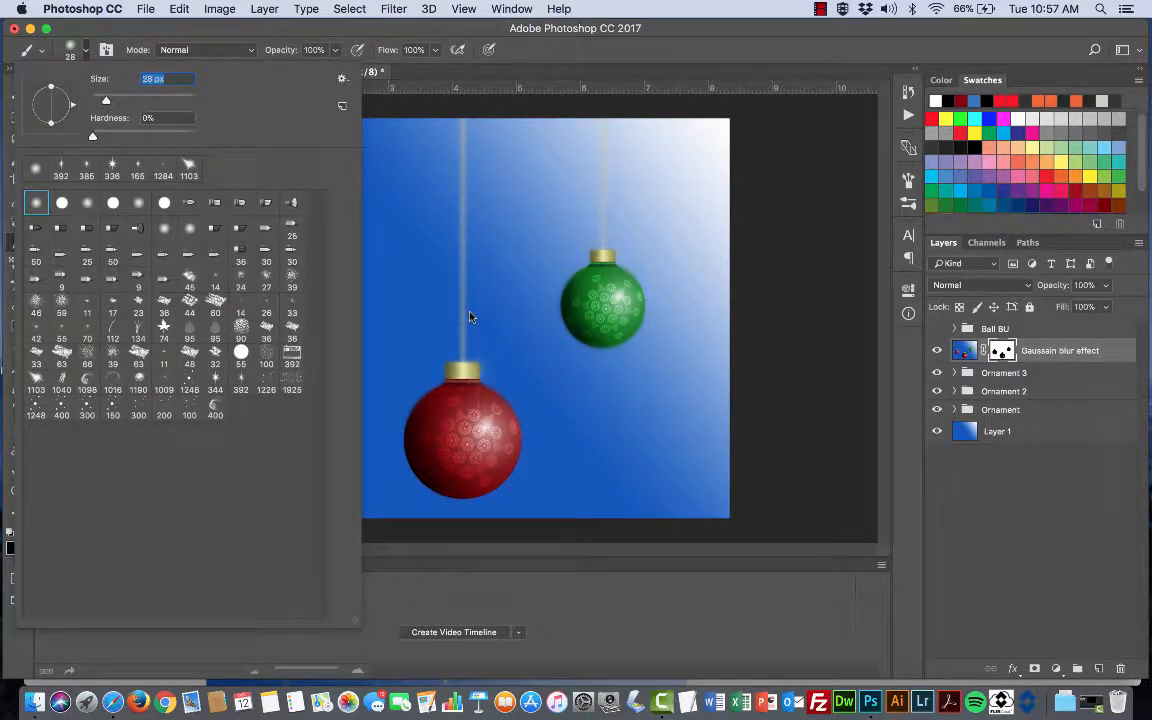
pyautogui.press('Return')
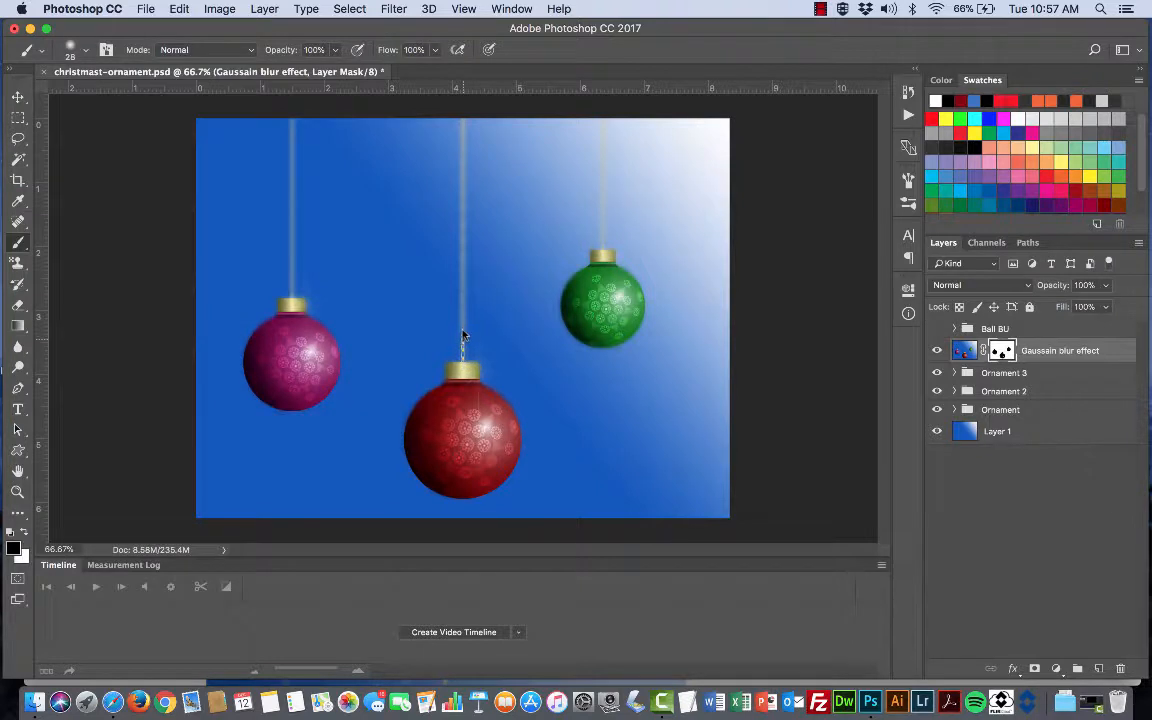
pyautogui.moveTo(463, 335); pyautogui.dragTo(461, 122)
pyautogui.moveTo(603, 255); pyautogui.dragTo(603, 123)
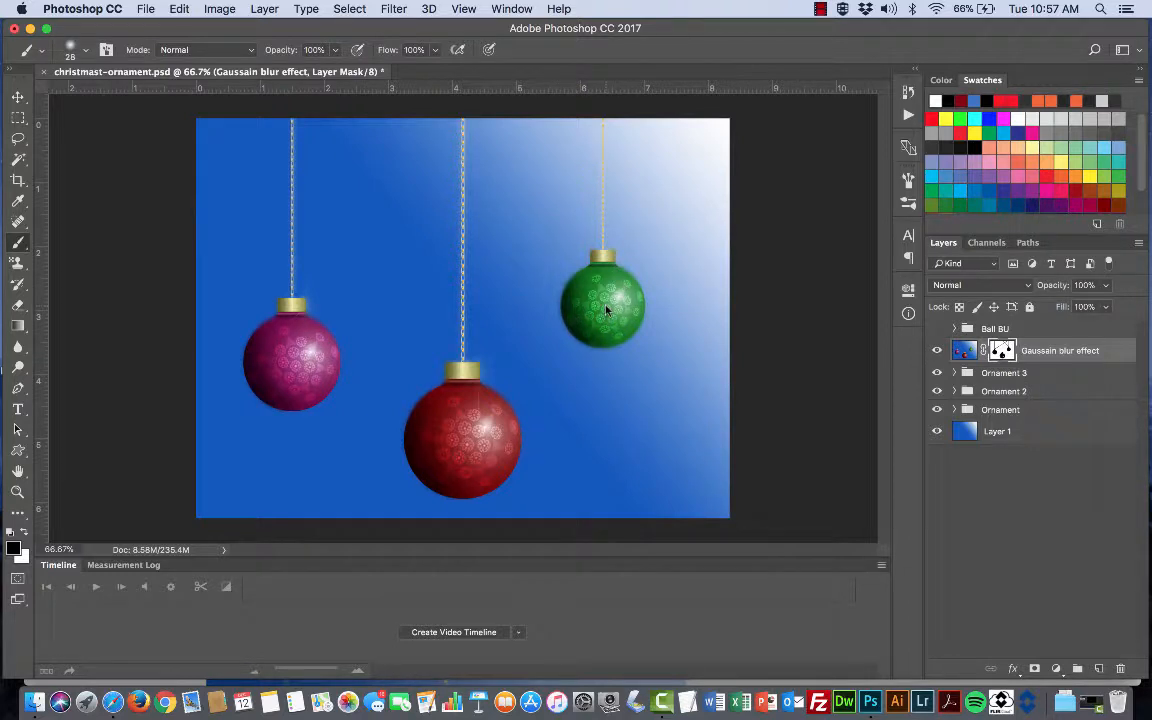
# Read the tutorial's step 37 and examine its finished image in Safari, and return to Photoshop.
pyautogui.press('super+s')
pyautogui.press('super+Tab')
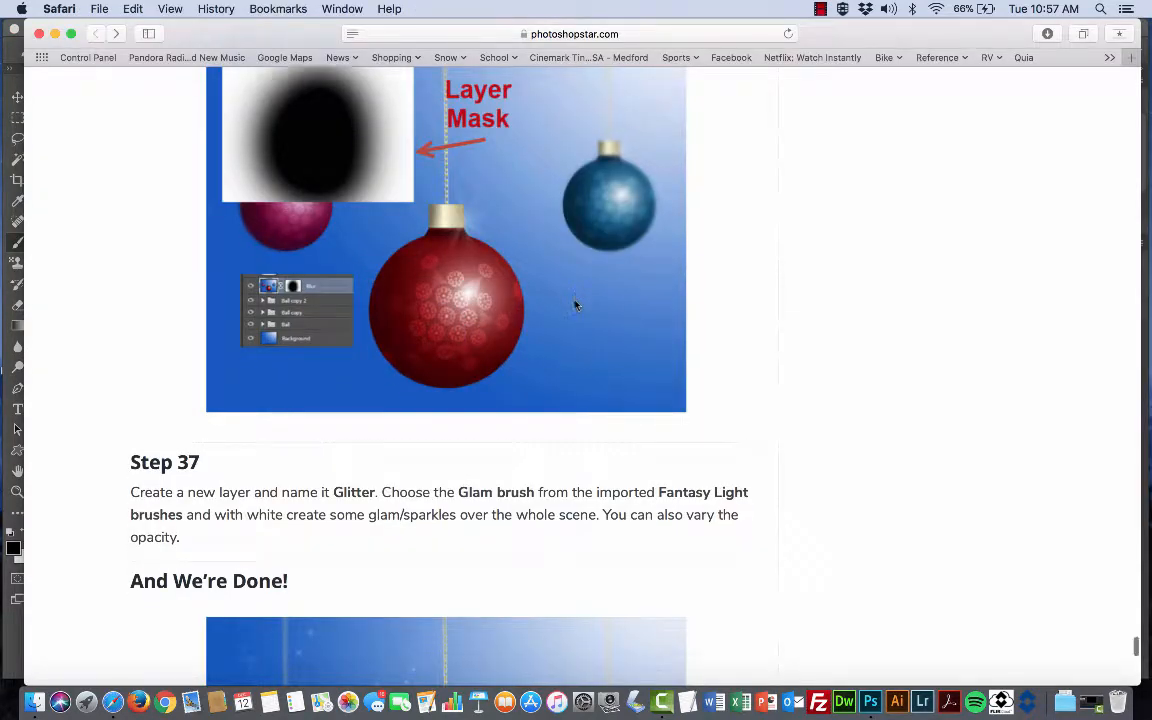
pyautogui.scroll(-5, 575, 305)
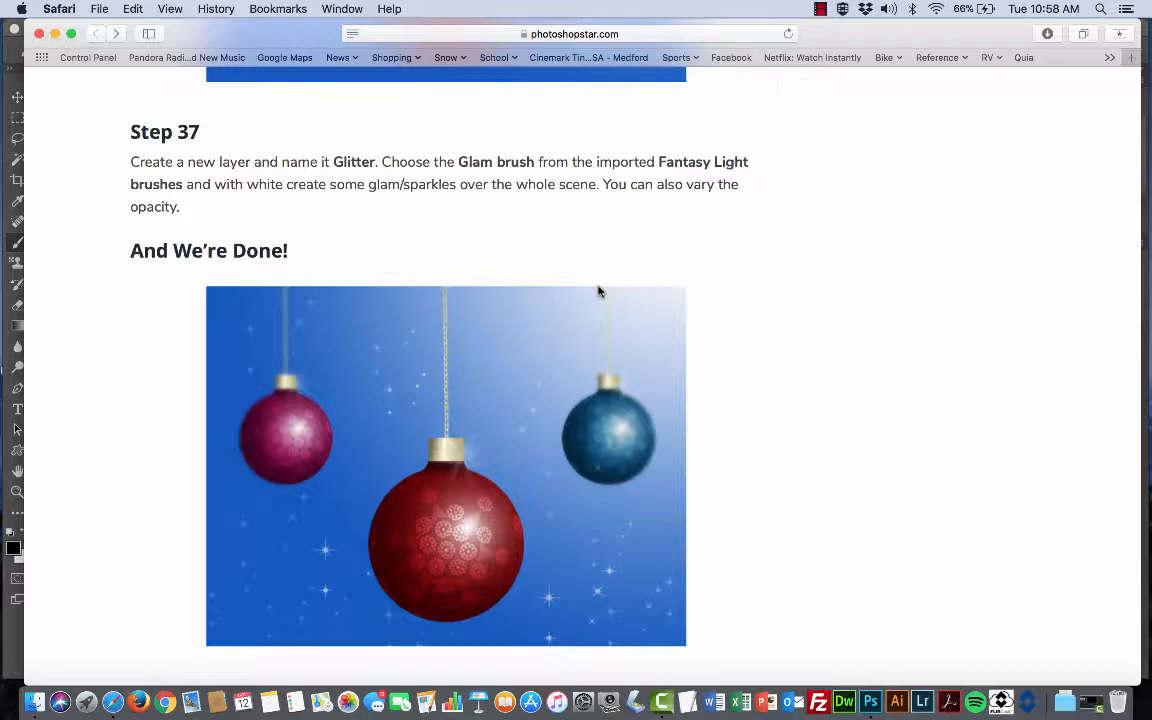
pyautogui.press('super+Tab')
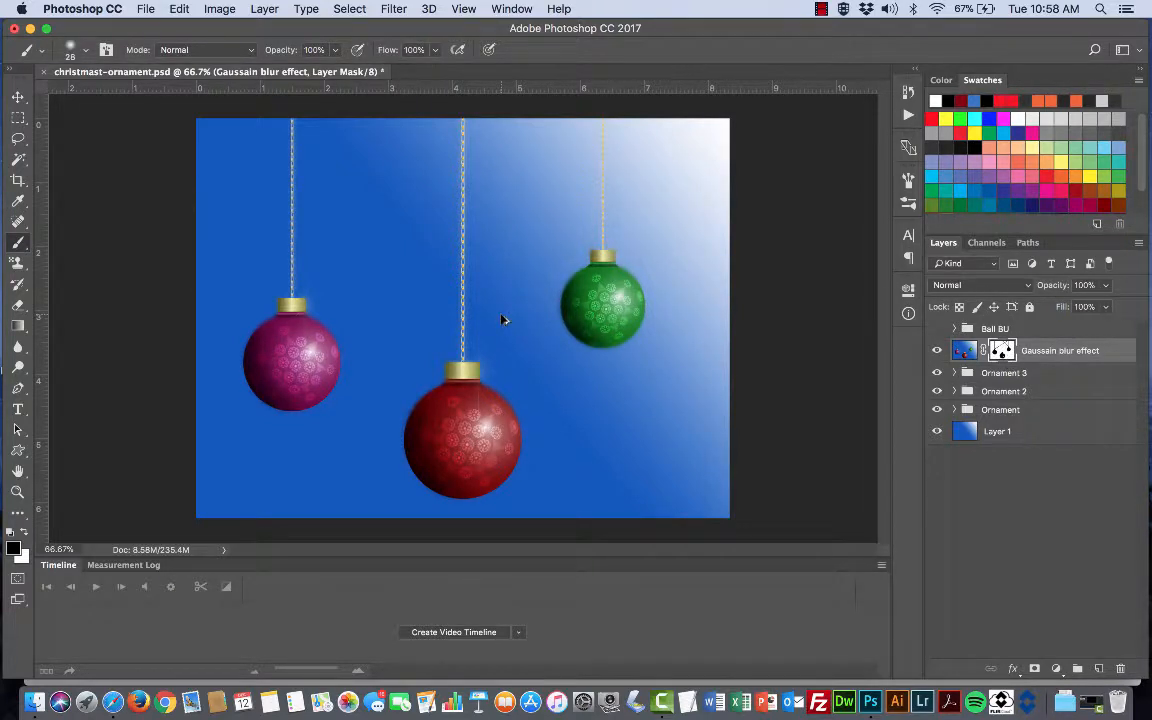
# Step back in the mask painting and repaint black over the green and magenta ornaments' chains on the blur layer's mask.
pyautogui.press('alt+super+z')
pyautogui.moveTo(603, 240); pyautogui.dragTo(603, 122)
pyautogui.moveTo(603, 252); pyautogui.dragTo(605, 121)
pyautogui.moveTo(292, 302); pyautogui.dragTo(293, 116)
# Add a new layer above the Gaussain blur effect layer and choose the 1226 px sparkle brush.
pyautogui.click(1093, 354)
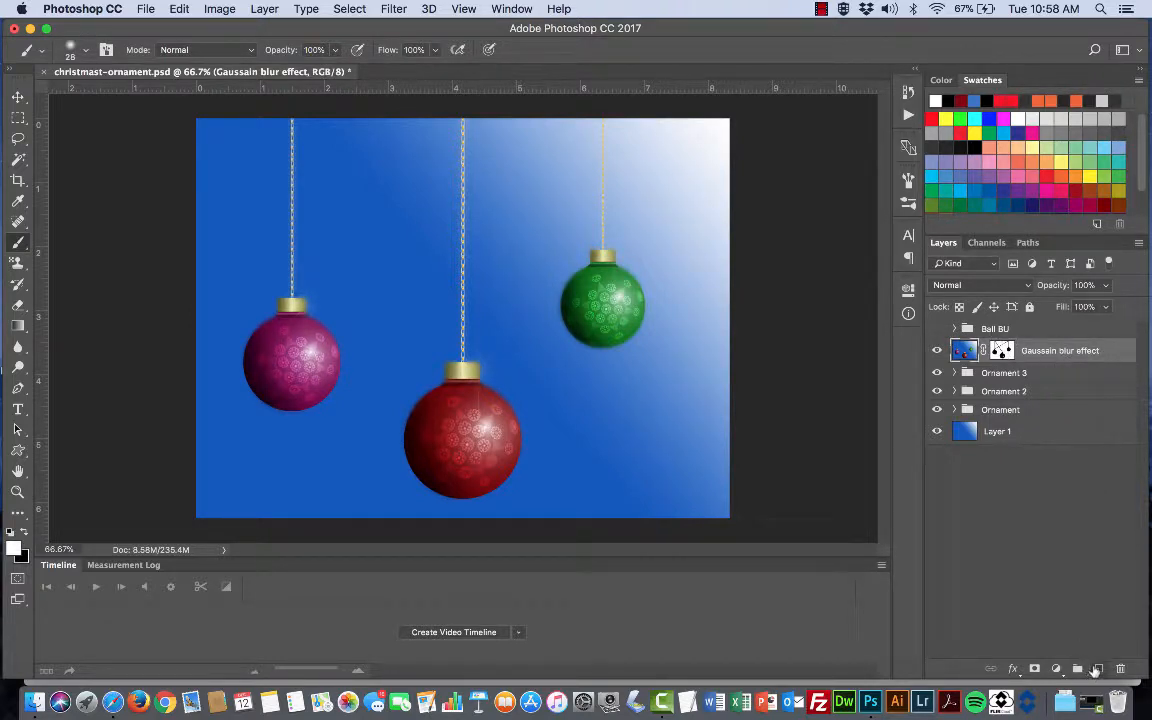
pyautogui.press('super+shift+alt+n')
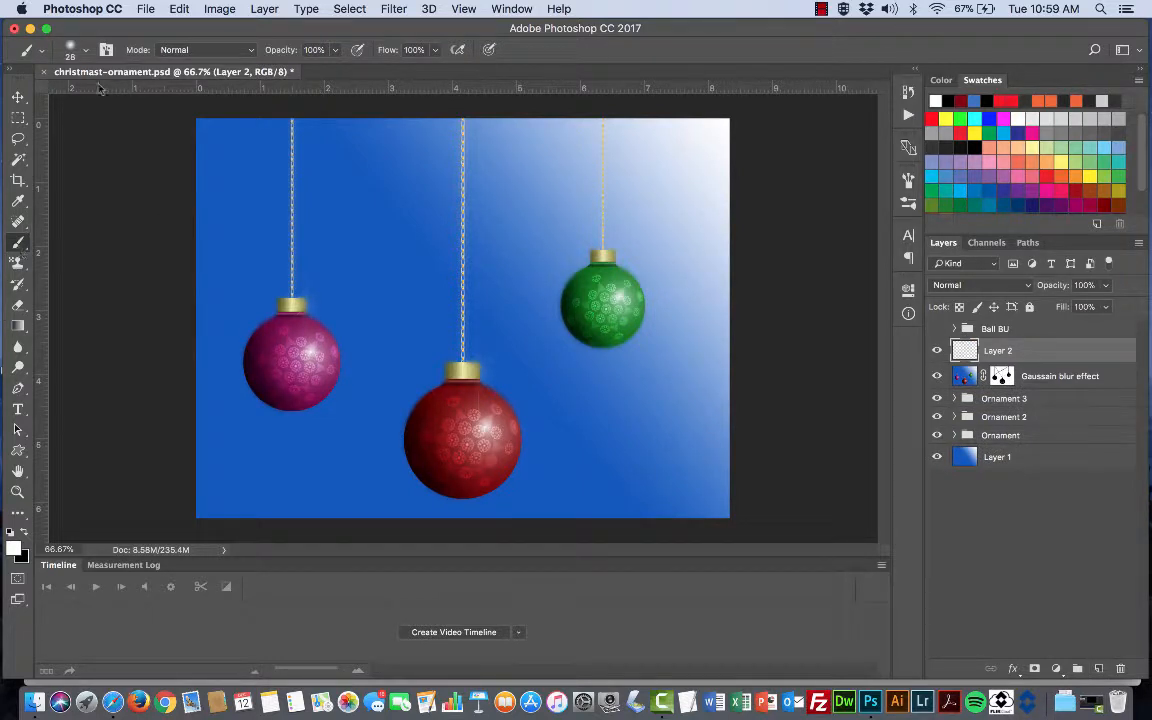
pyautogui.click(84, 50)
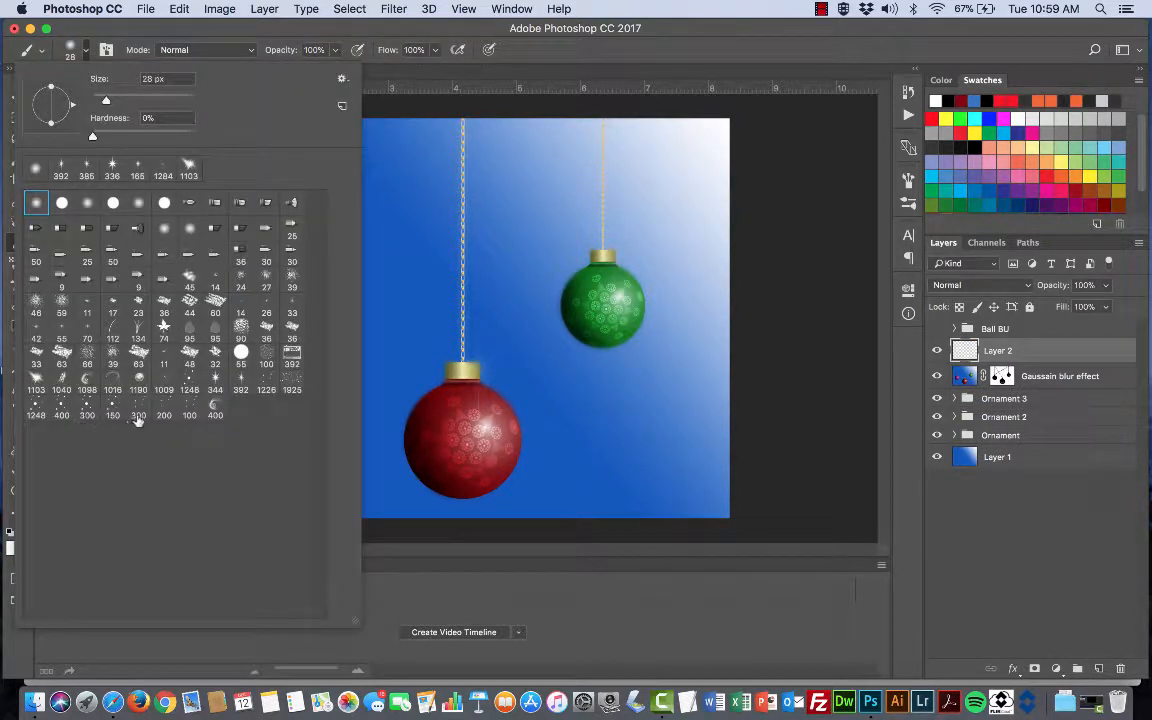
pyautogui.click(190, 410)
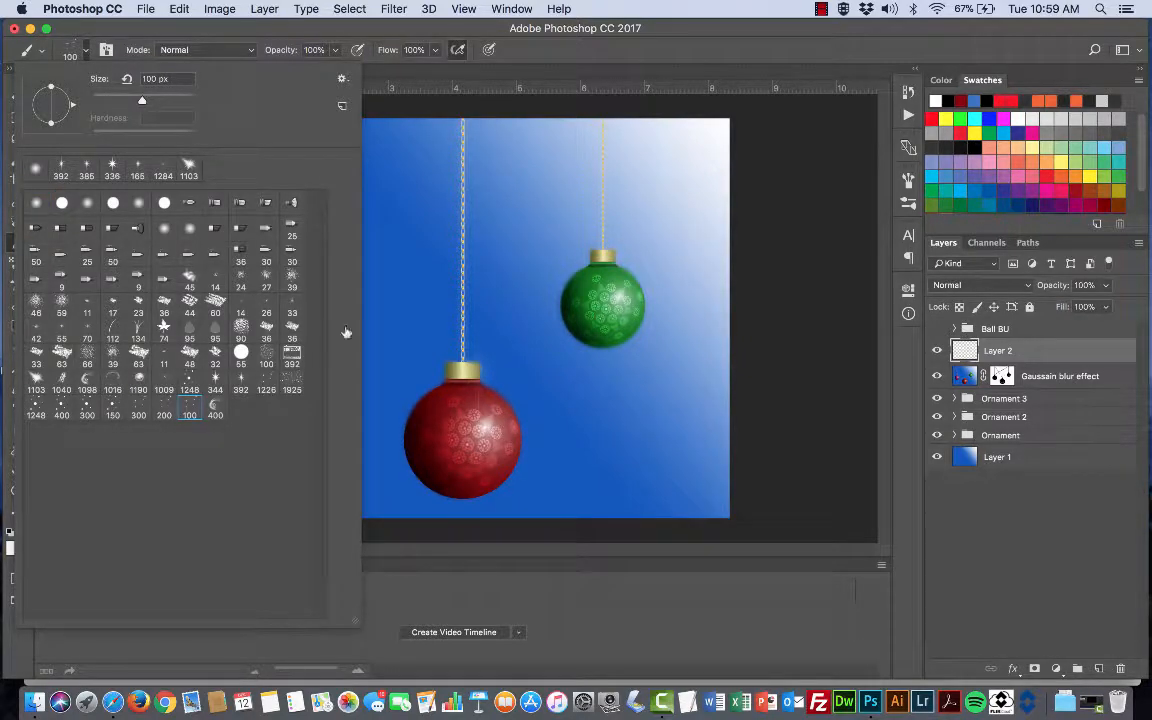
pyautogui.click(292, 389)
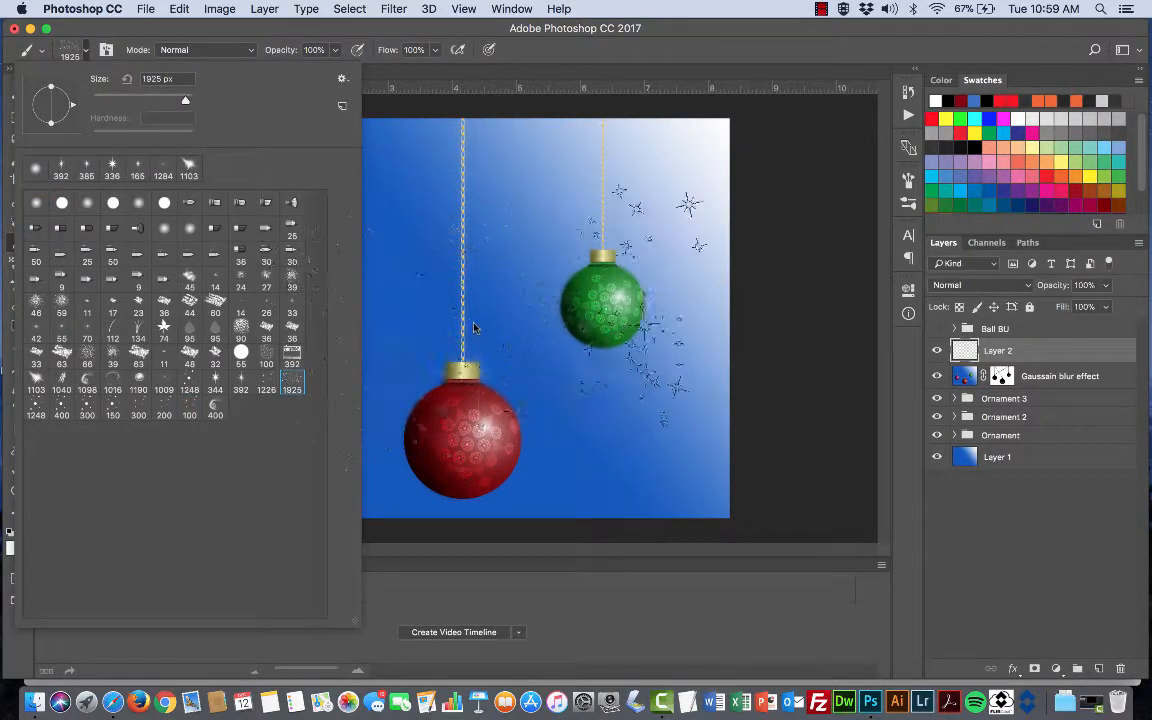
pyautogui.click(266, 387)
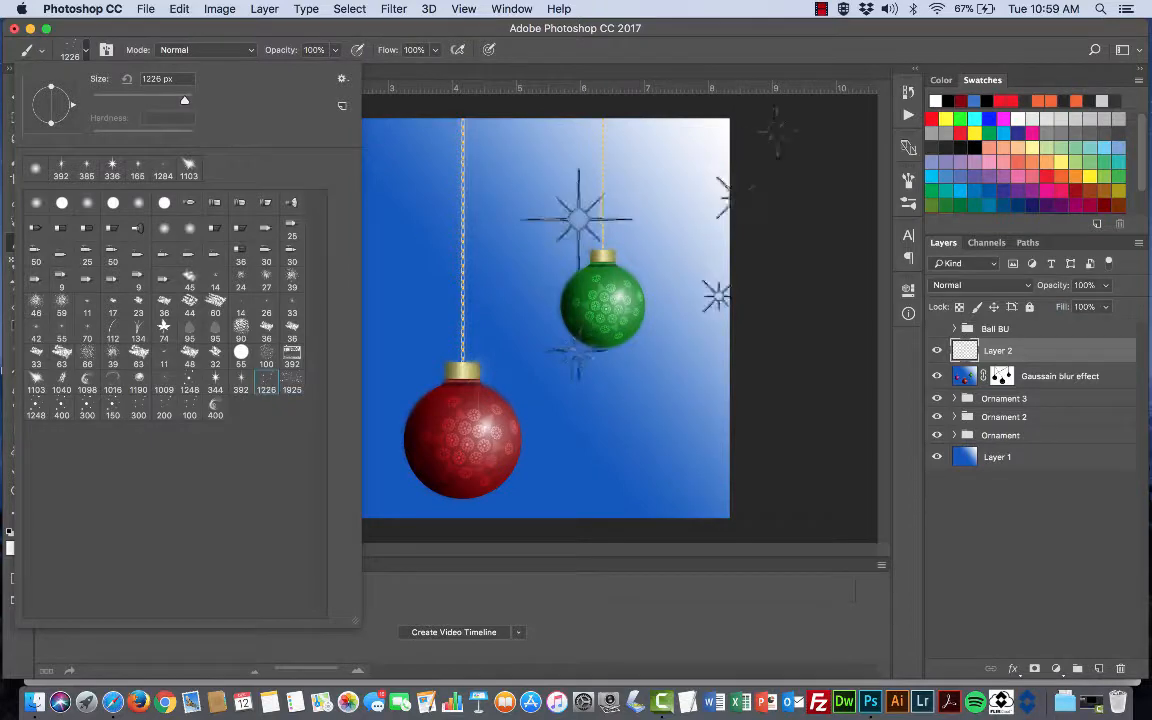
# Examine the sparkles in the tutorial's finished image in Safari, and return to Photoshop.
pyautogui.press('super+Tab')
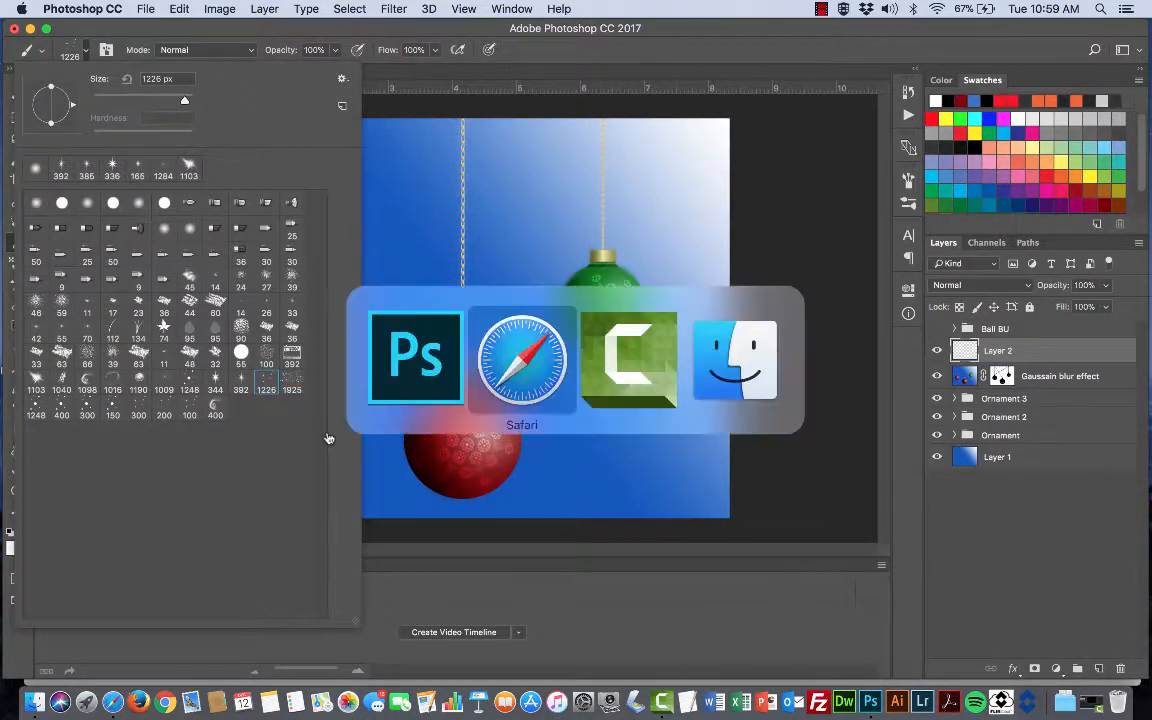
pyautogui.scroll(-2, 447, 497)
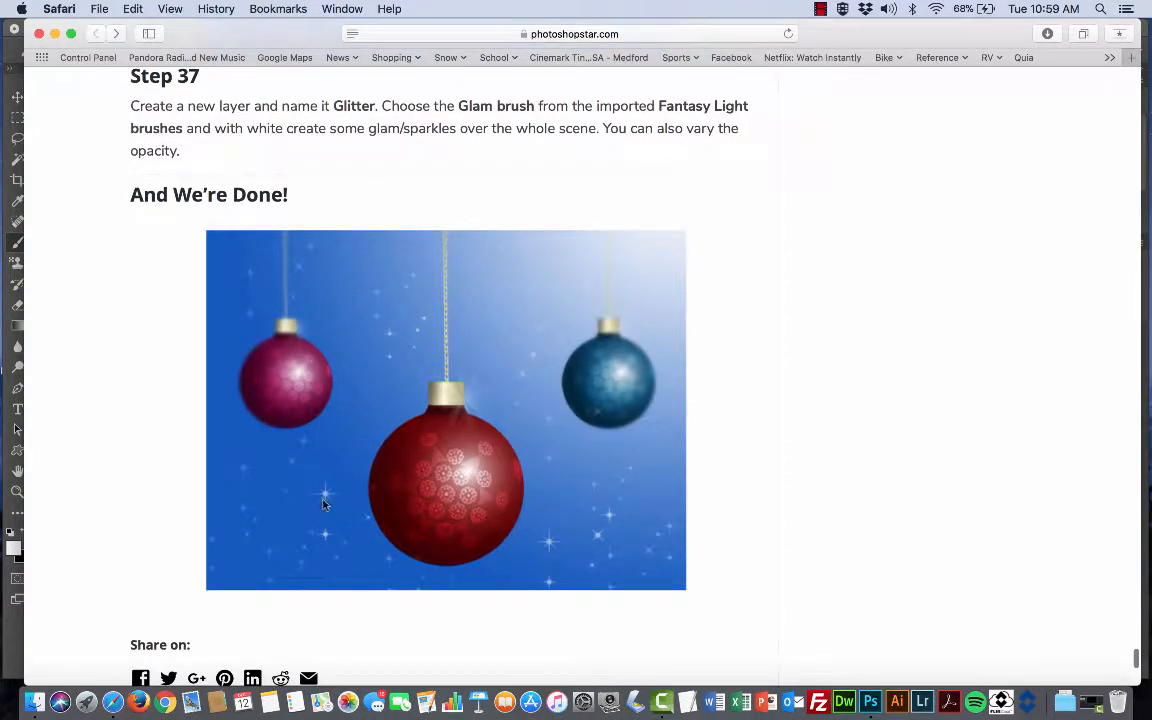
pyautogui.click(870, 702)
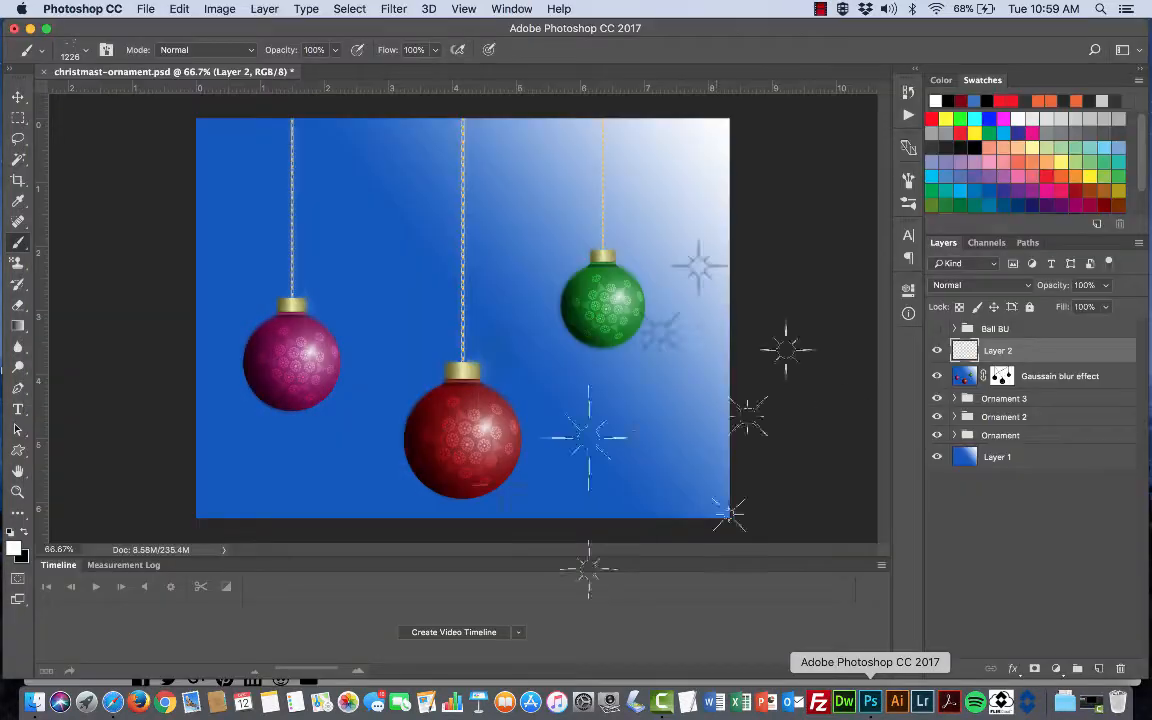
# Try other glitter brush presets and choose the 1925 px sparkle brush.
pyautogui.click(85, 49)
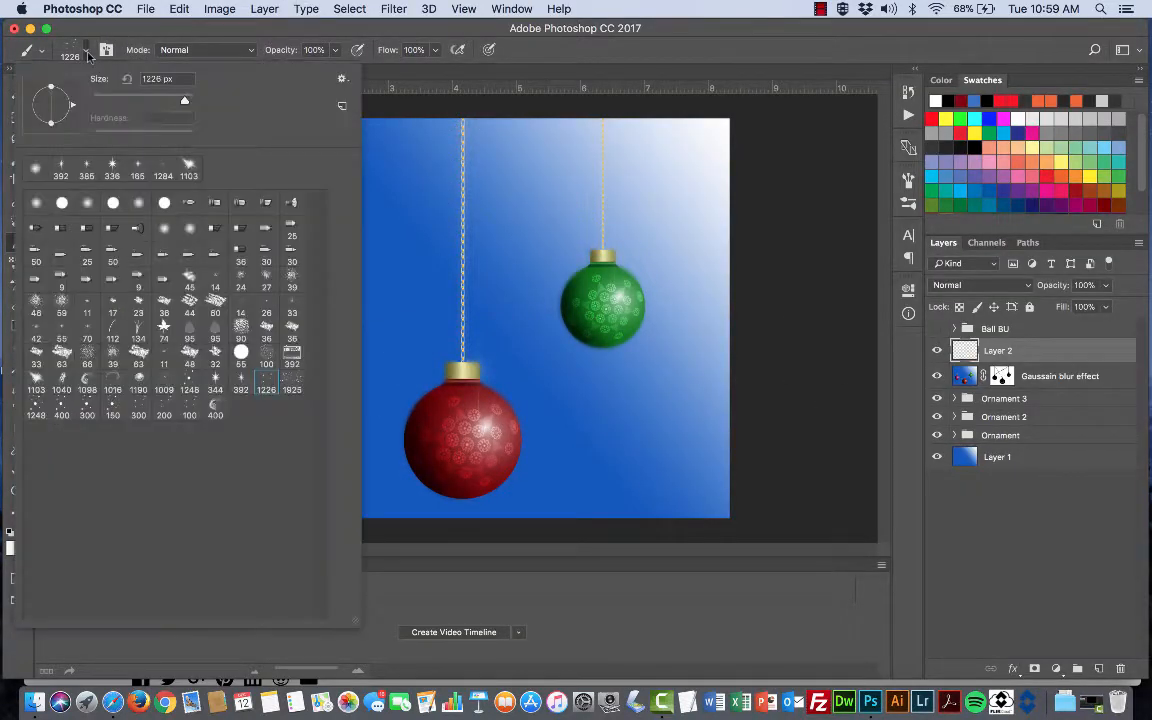
pyautogui.click(291, 378)
pyautogui.click(165, 413)
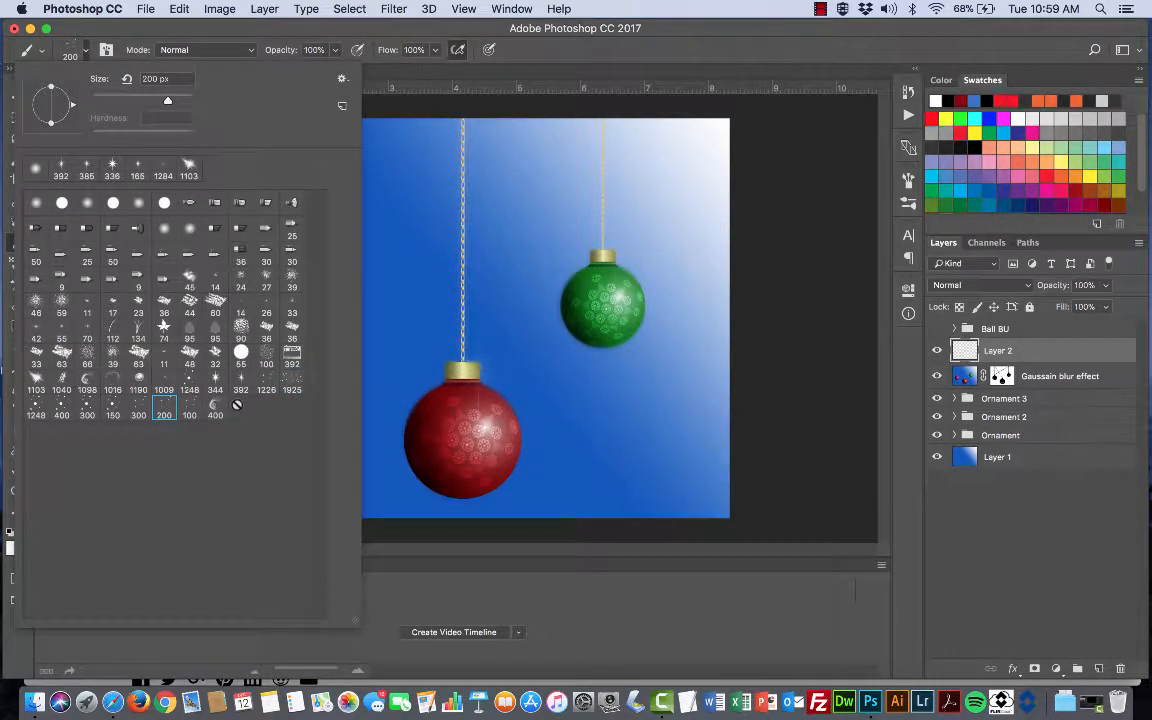
pyautogui.click(215, 406)
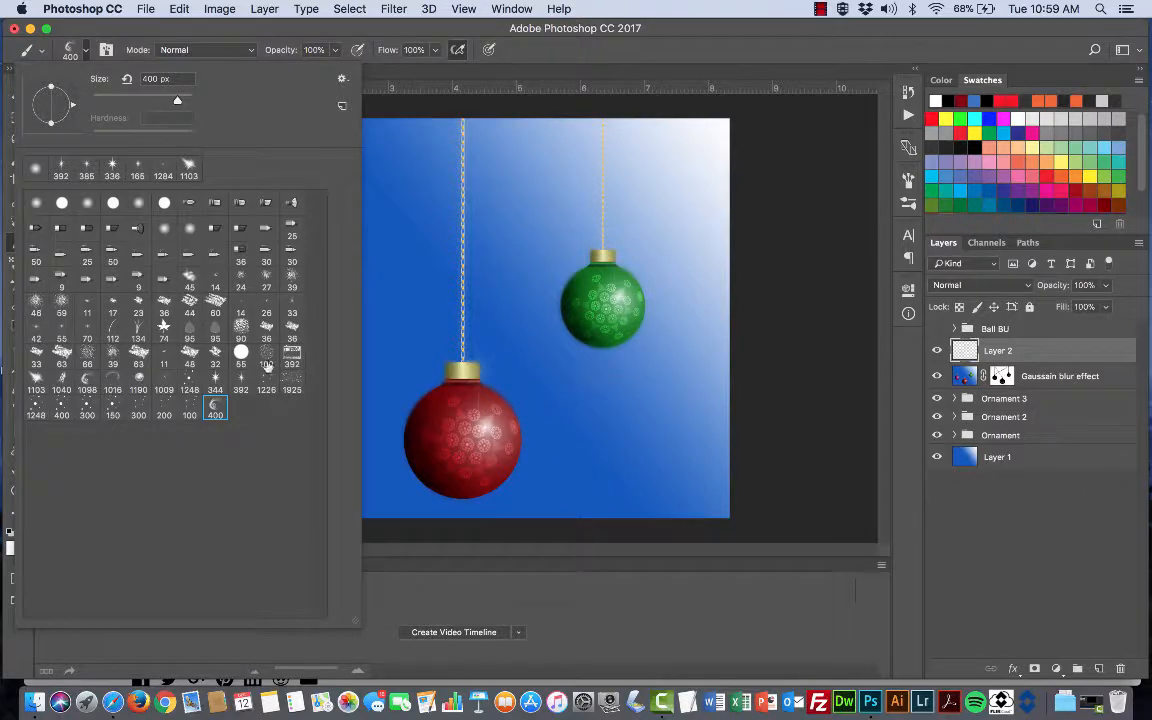
pyautogui.click(292, 385)
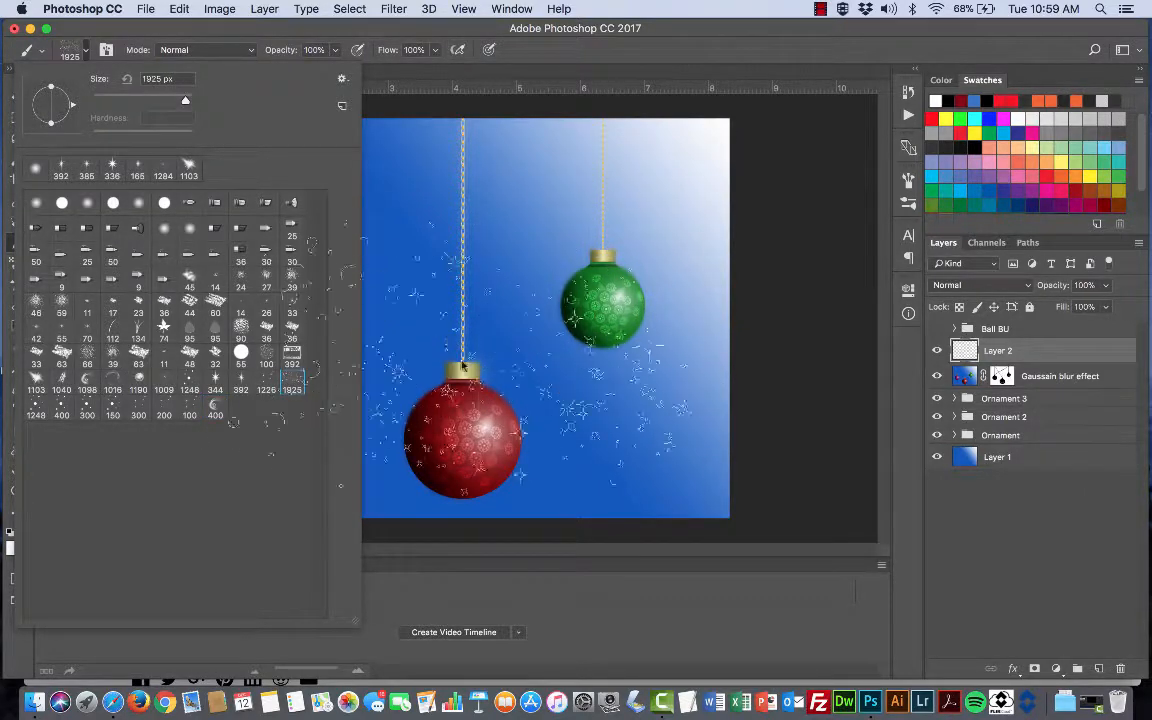
pyautogui.click(619, 29)
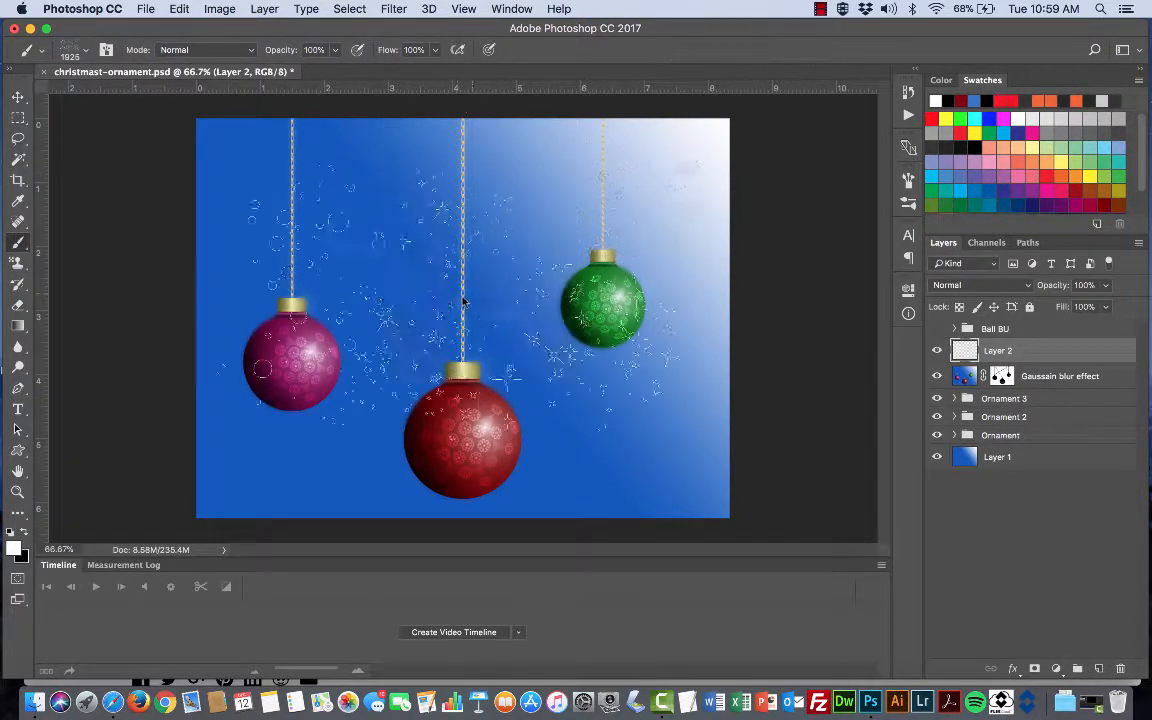
# Try stamping white sparkles across the middle of the scene on Layer 2 with the 1925 px brush, and undo them.
pyautogui.click(483, 361)
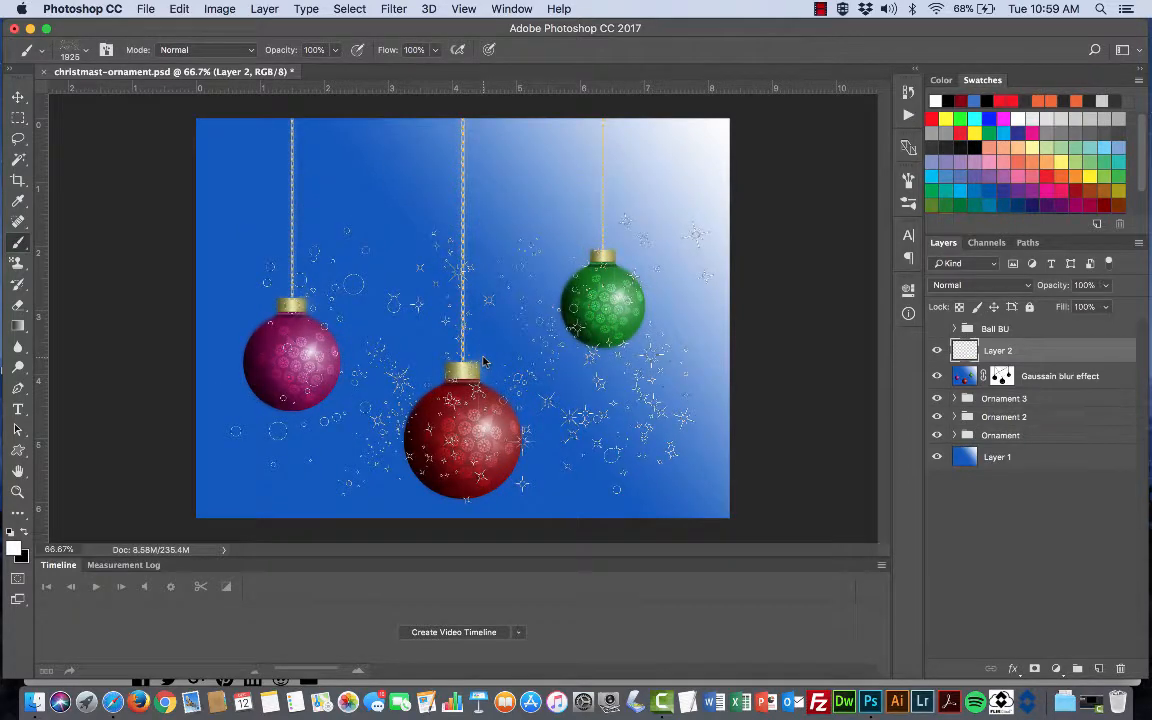
pyautogui.press('super+z')
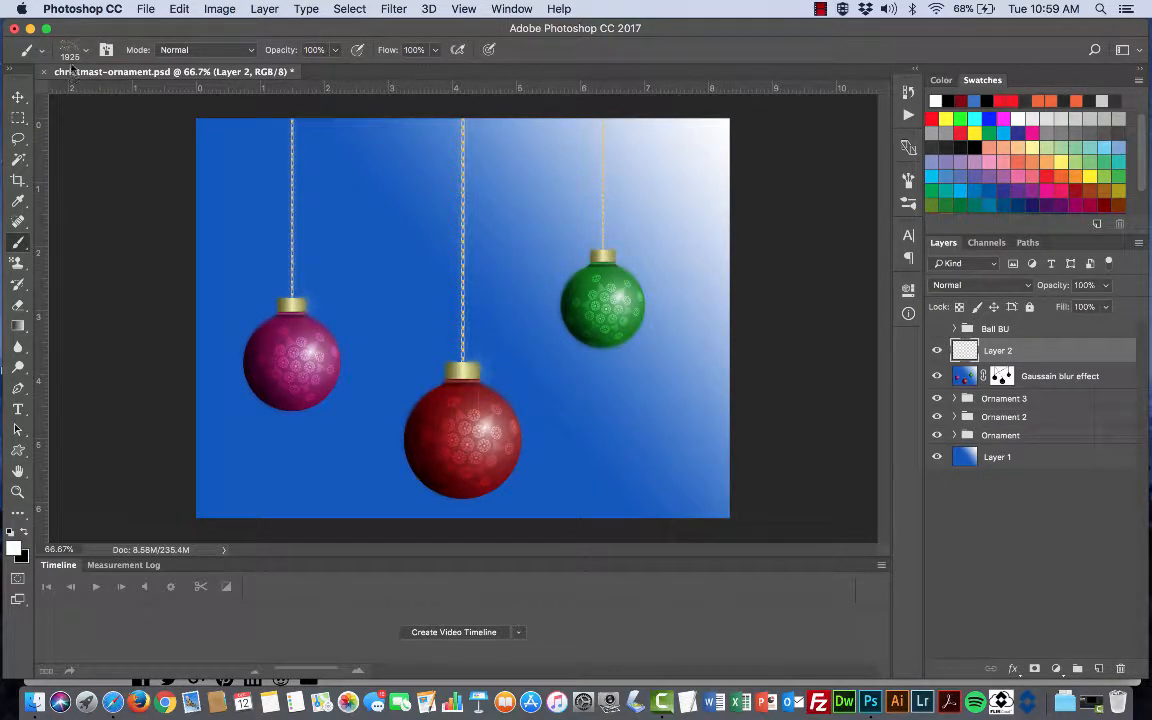
pyautogui.click(437, 321)
pyautogui.click(468, 311)
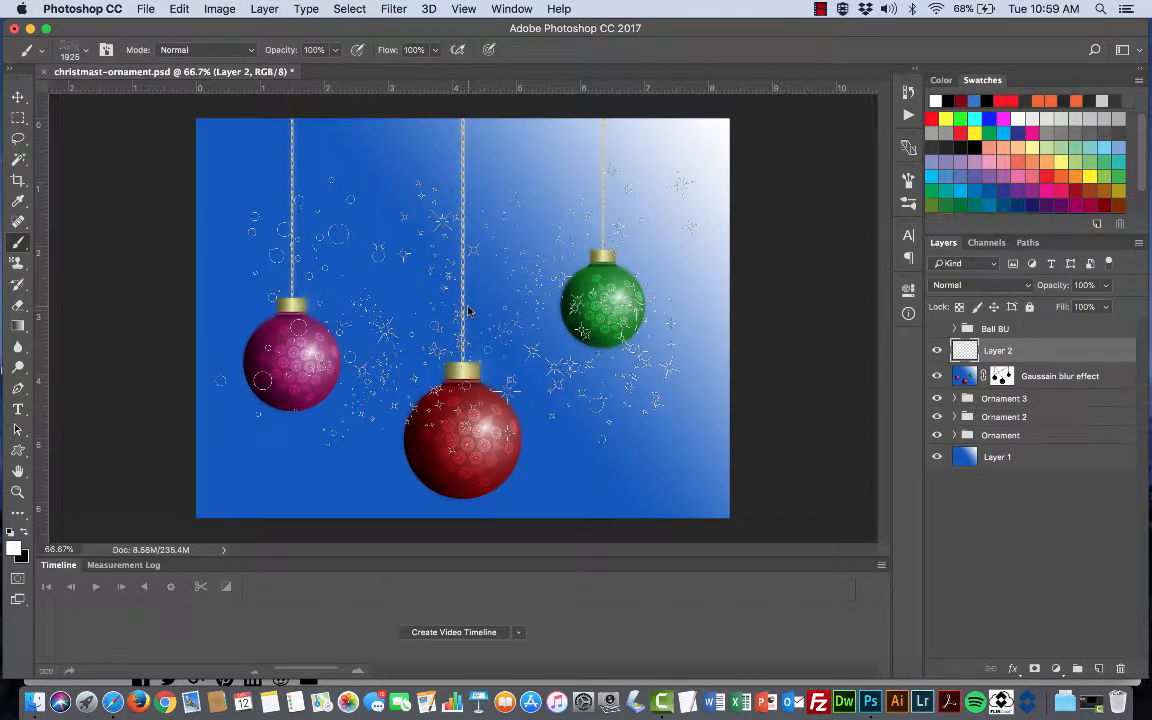
pyautogui.click(465, 311)
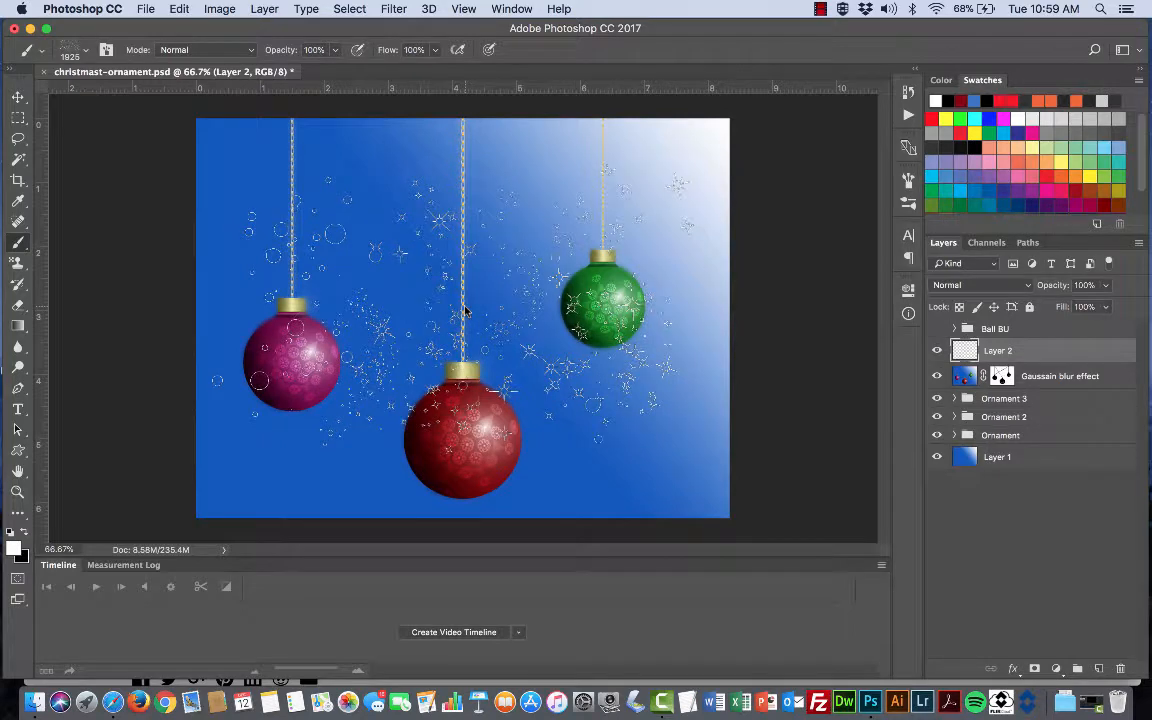
pyautogui.click(464, 311)
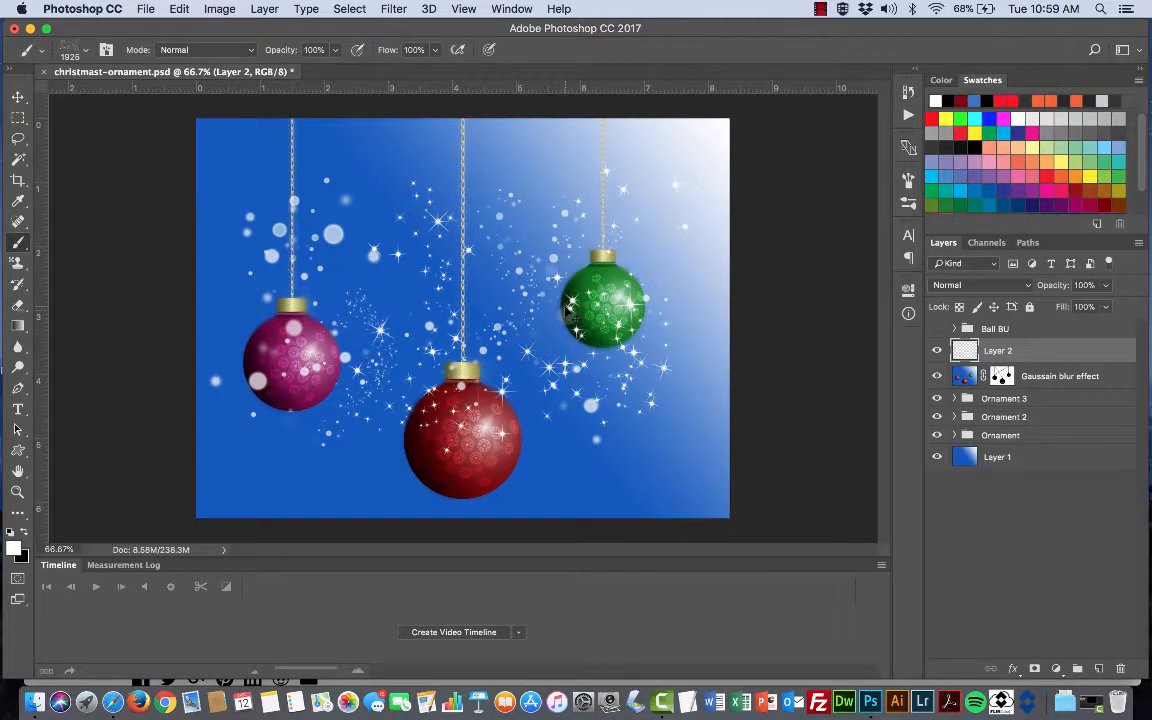
pyautogui.press('super+z')
# Check the tutorial's finished image in Safari, return to Photoshop and rename Layer 2 as Glam.
pyautogui.press('super+Tab')
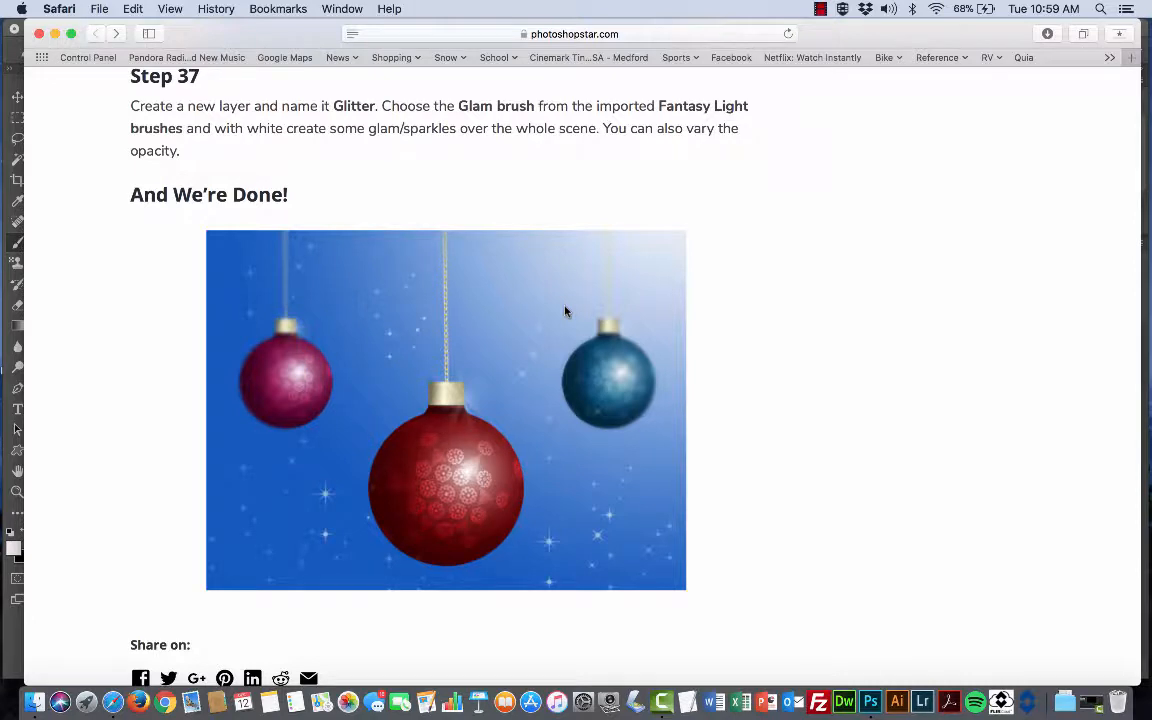
pyautogui.press('super+Tab')
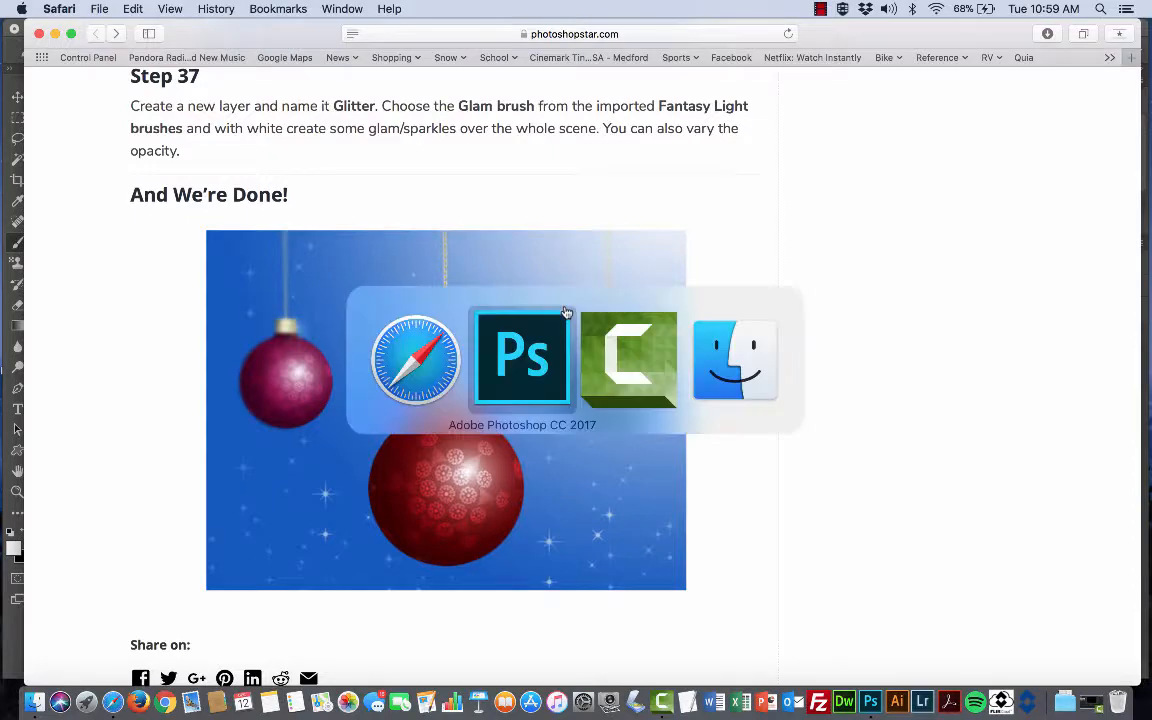
pyautogui.doubleClick(998, 350)
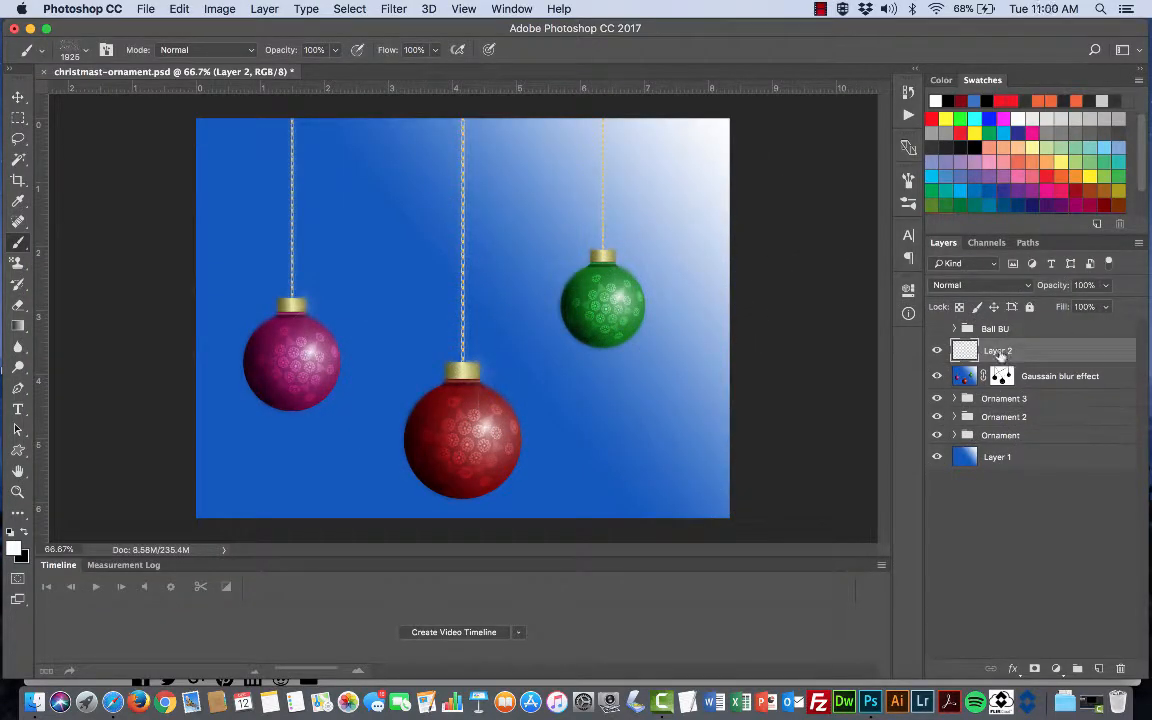
pyautogui.write('Glam')
pyautogui.press('Return')
# Try the Glam layer below the Ornament group, and move it back above the Gaussain blur effect layer.
pyautogui.moveTo(1036, 350); pyautogui.dragTo(1027, 452)
pyautogui.click(466, 331)
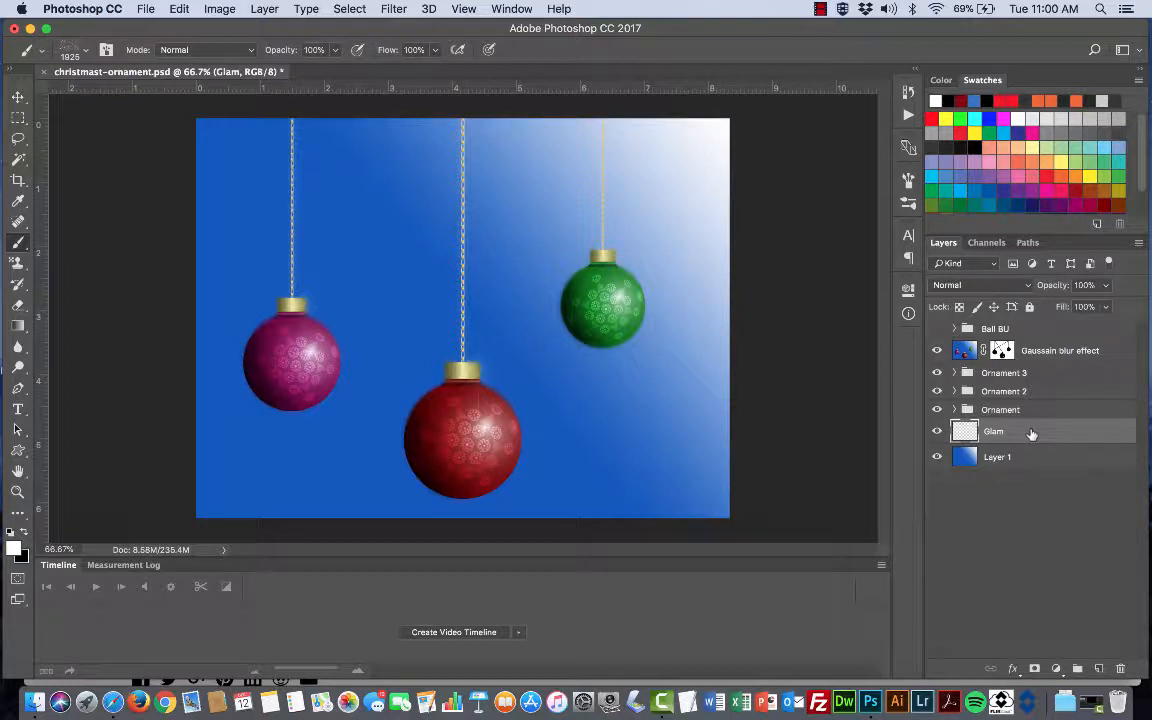
pyautogui.moveTo(1031, 433); pyautogui.dragTo(1018, 350)
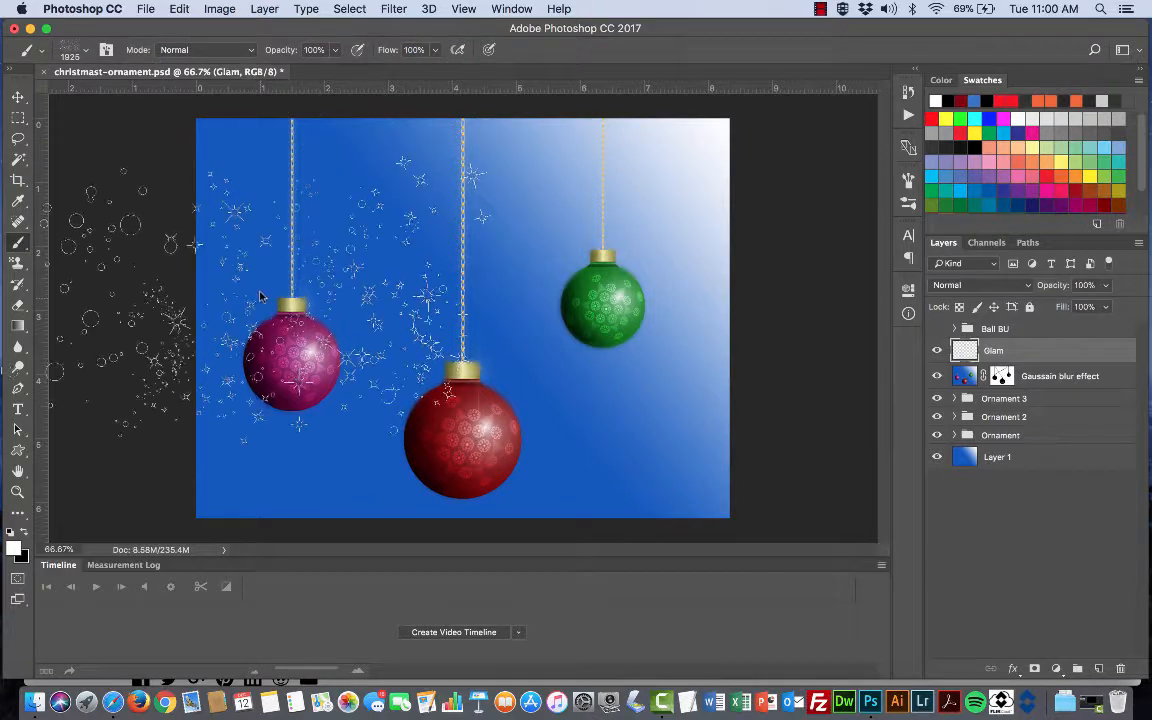
# Compare with the tutorial's sparkles in Safari, return to Photoshop and switch to the 1226 px sparkle brush.
pyautogui.press('super+Tab')
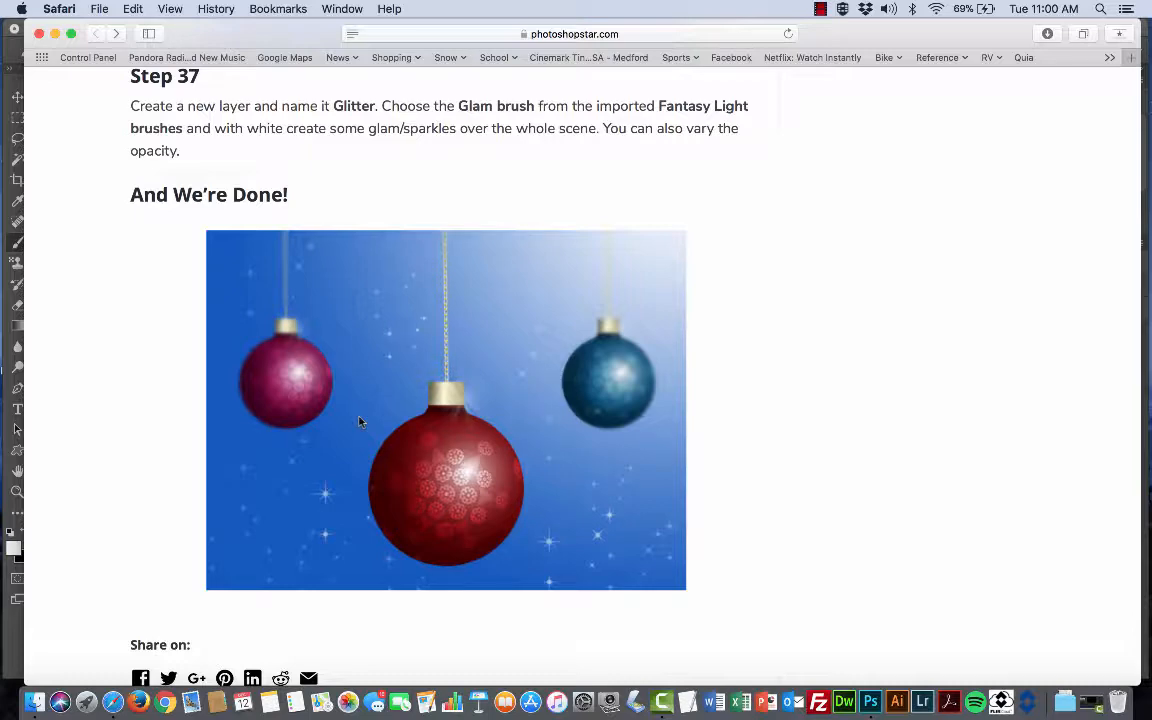
pyautogui.press('super+Tab')
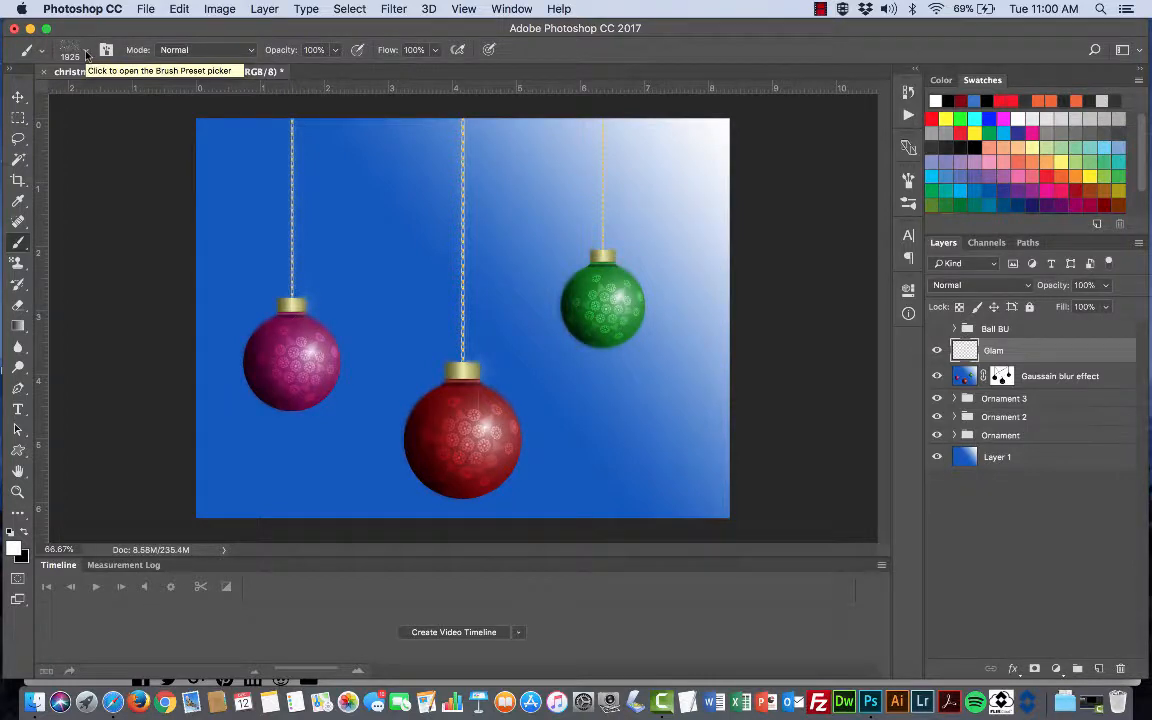
pyautogui.click(86, 52)
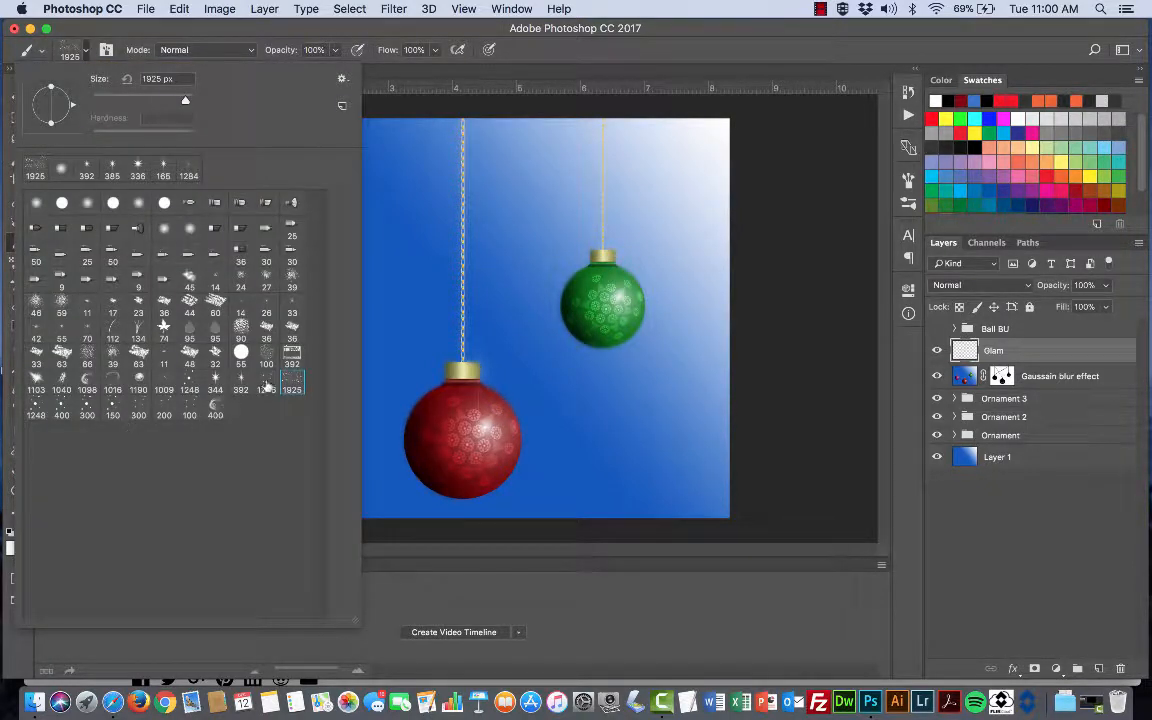
pyautogui.click(266, 386)
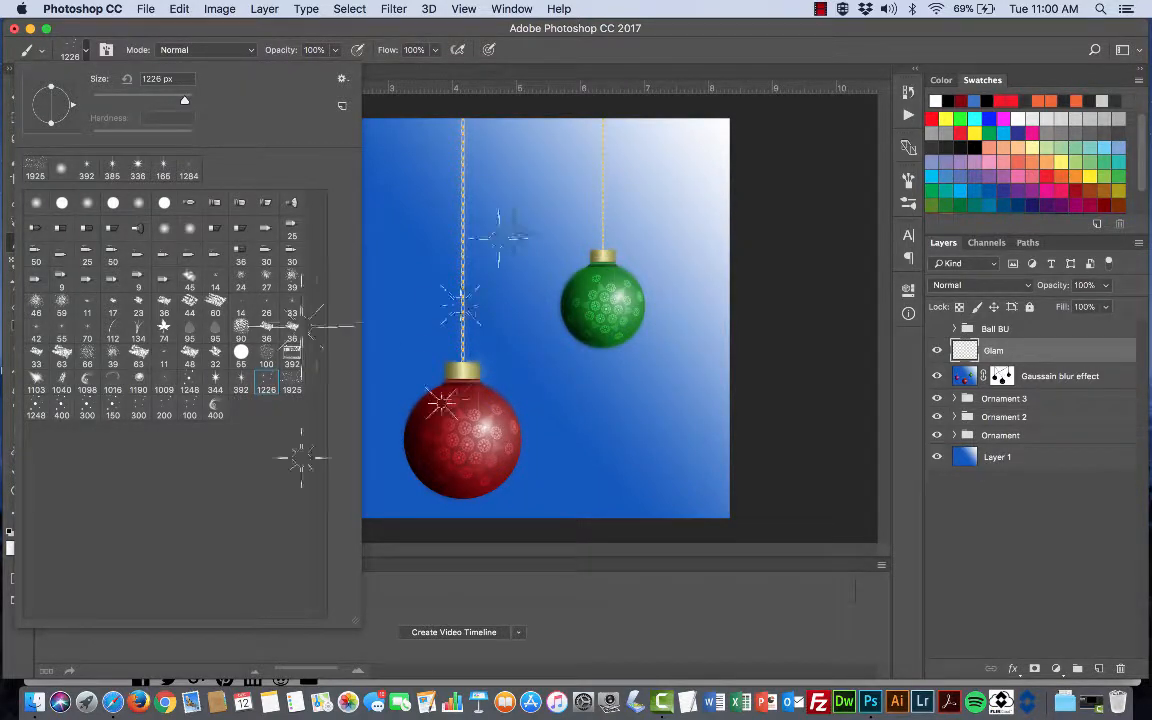
# Try stamping full-opacity white sparkles across the scene on the Glam layer with the 1226 px brush, rotating its tip a quarter turn.
pyautogui.press('Return')
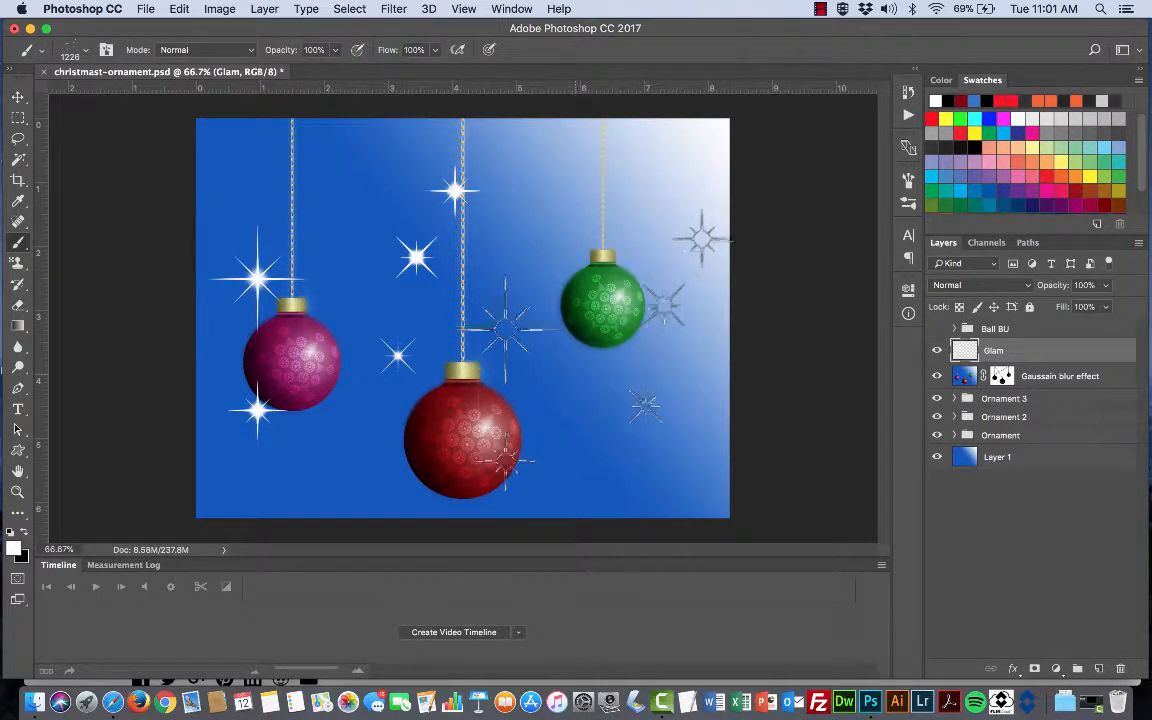
pyautogui.click(82, 50)
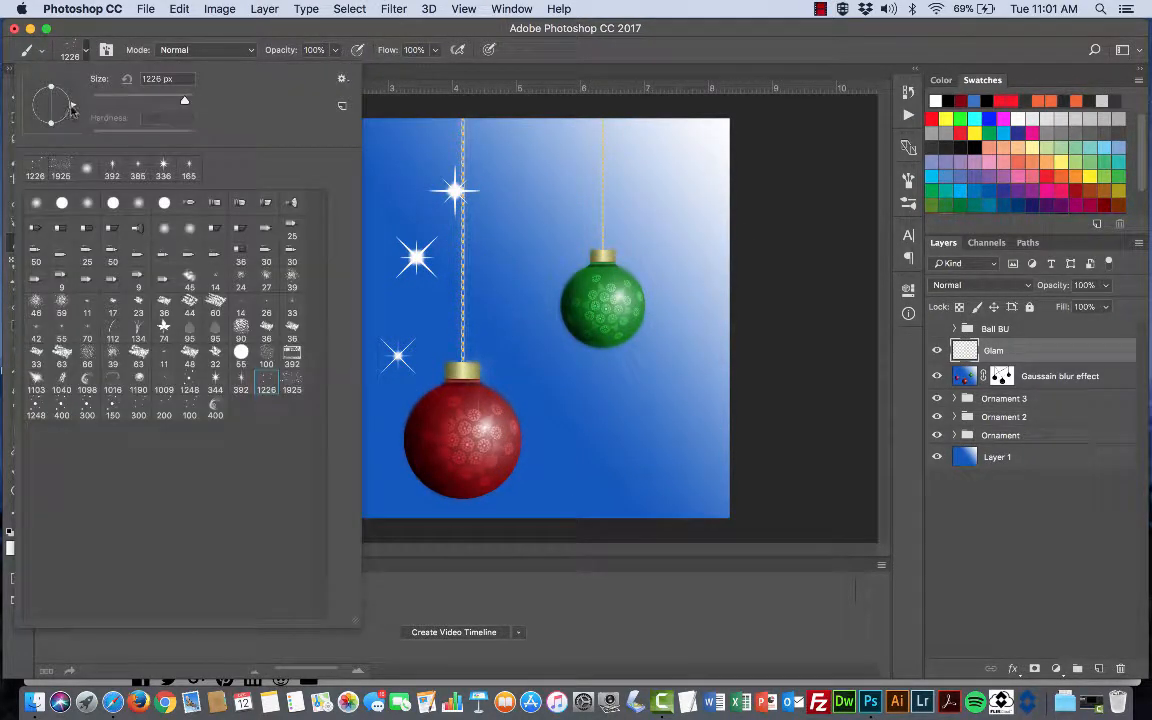
pyautogui.moveTo(71, 107); pyautogui.dragTo(49, 59)
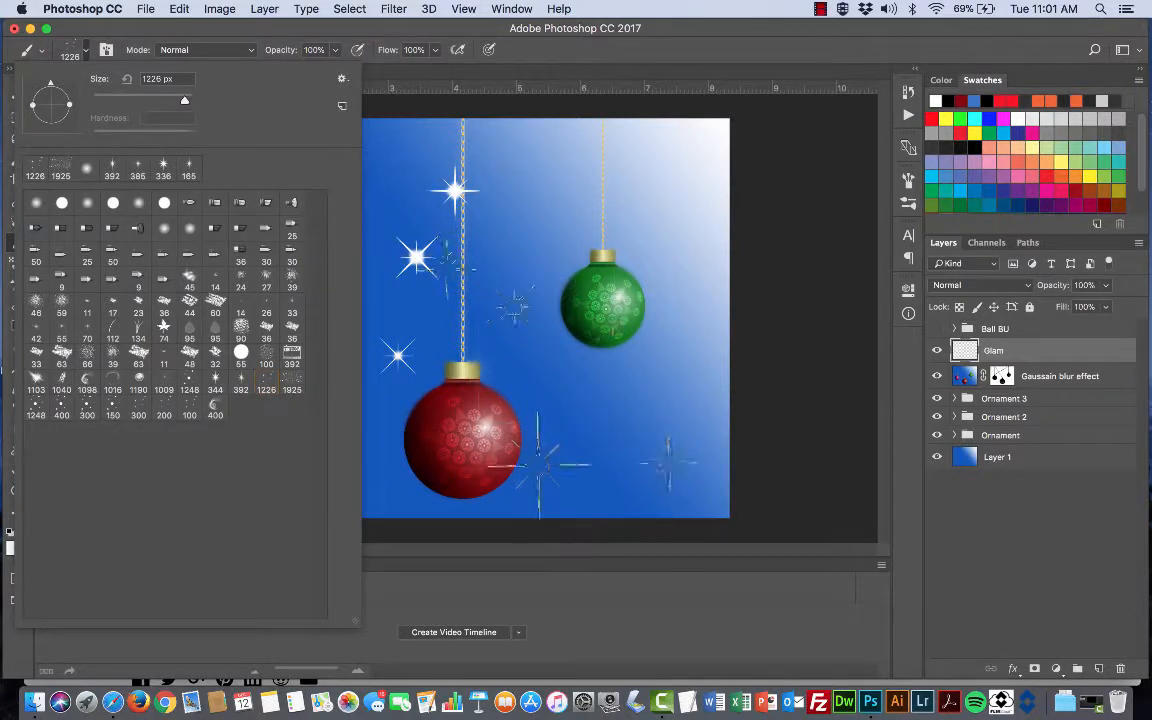
pyautogui.click(575, 308)
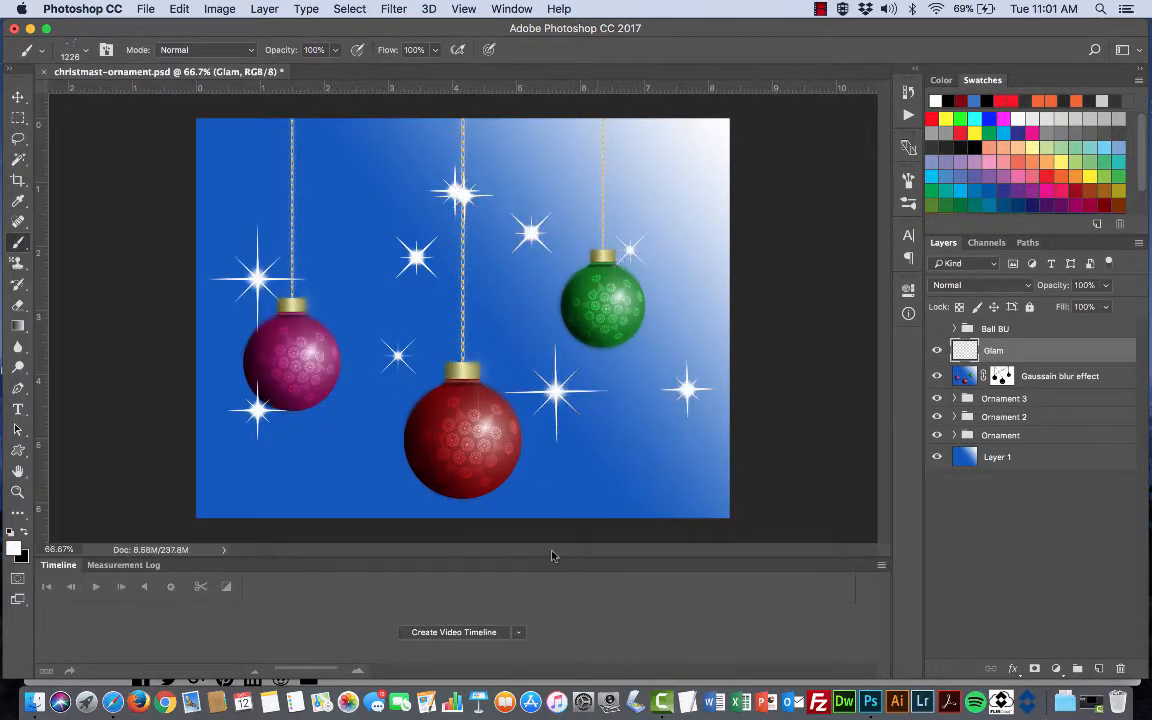
pyautogui.press('super+z')
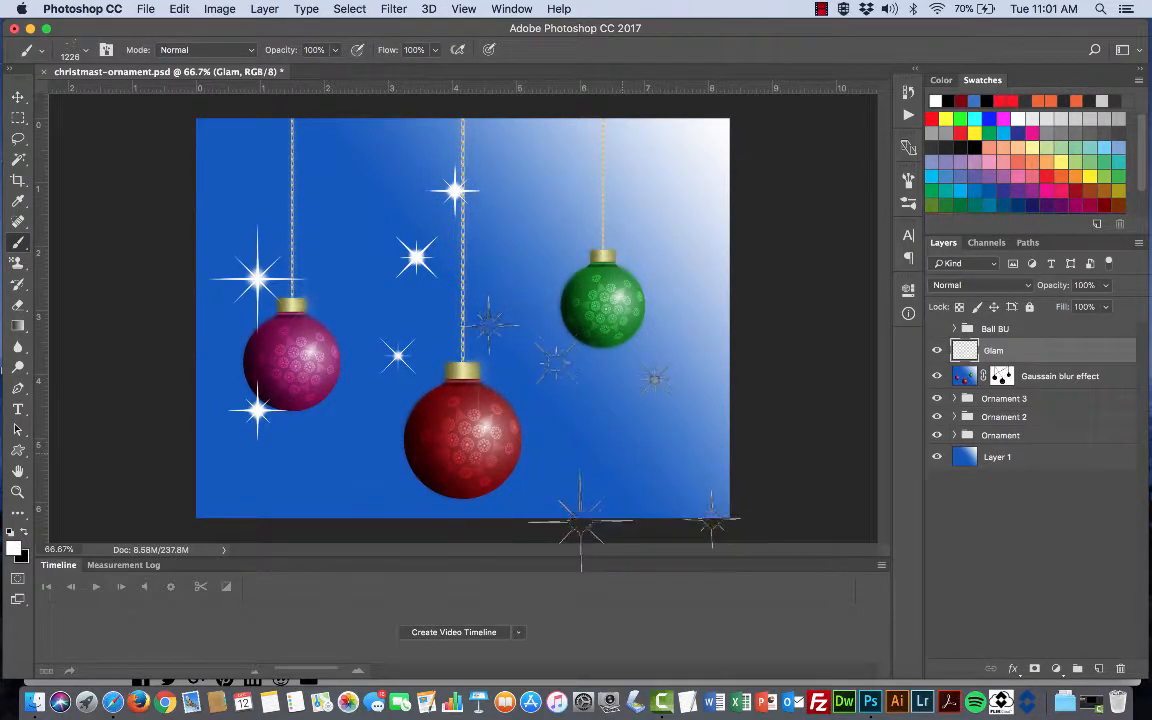
pyautogui.click(621, 440)
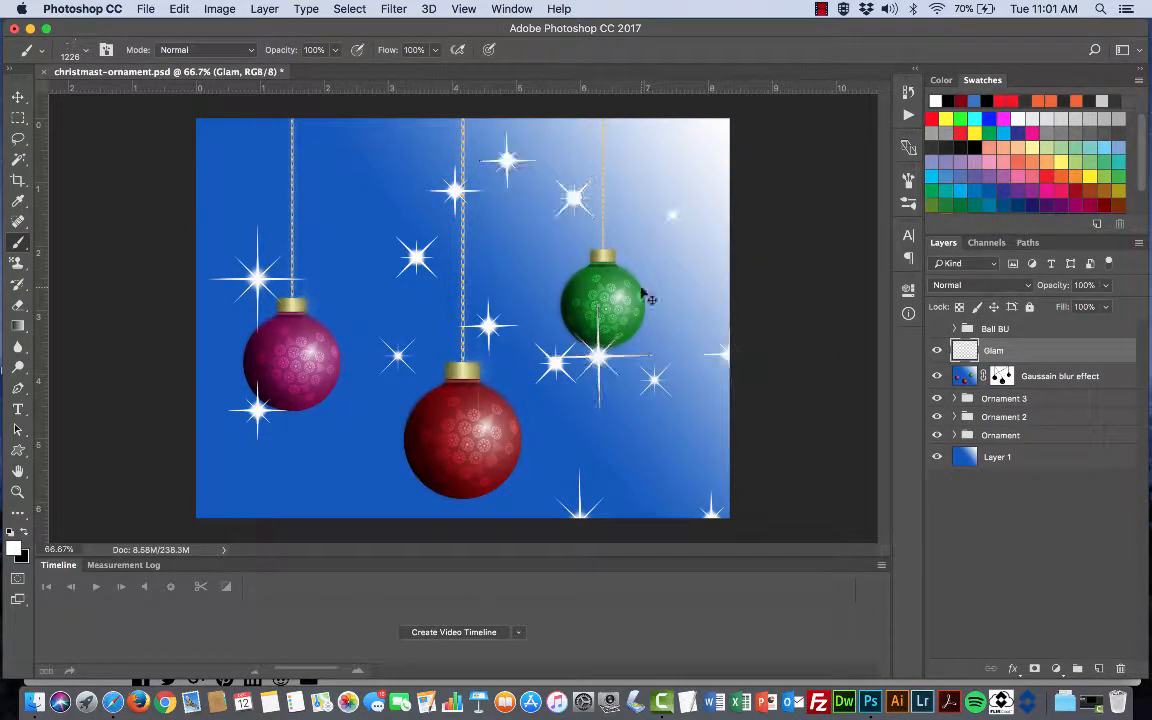
# Undo all the full-opacity sparkle stamps on the Glam layer.
pyautogui.click(335, 50)
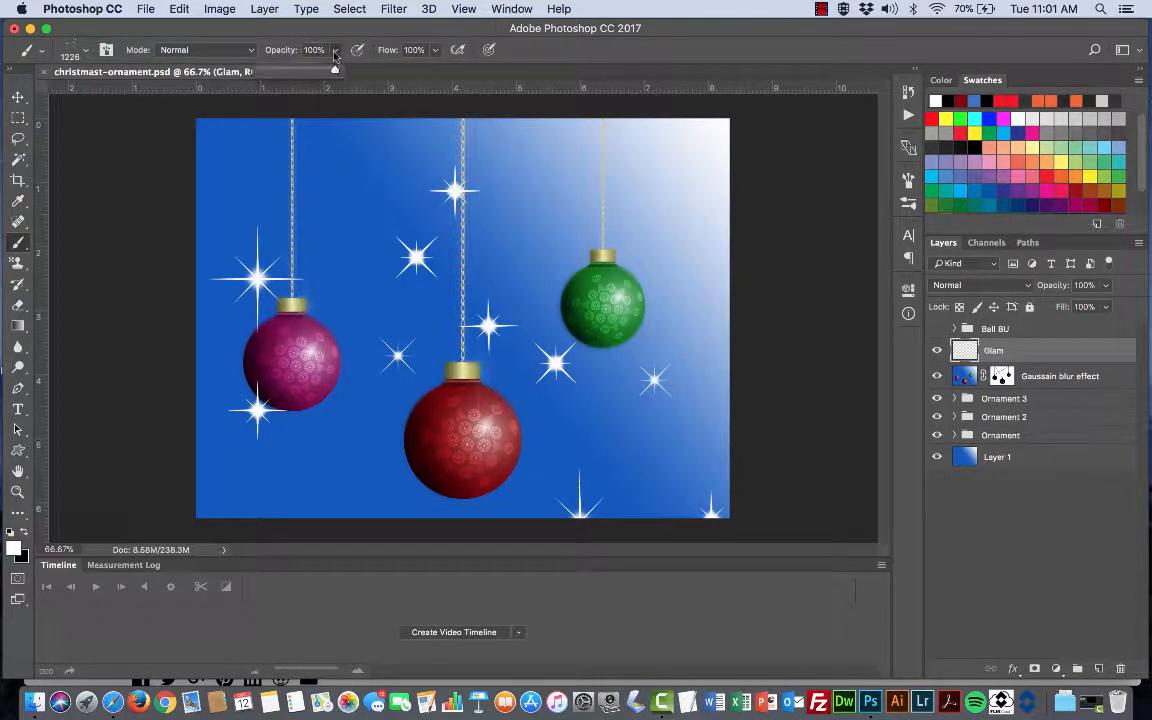
pyautogui.press('super+alt+z')
pyautogui.press('super+alt+z')
pyautogui.press('super+alt+z')
pyautogui.press('super+alt+z')
pyautogui.press('super+alt+z')
pyautogui.press('super+alt+z')
pyautogui.press('super+alt+z')
pyautogui.press('super+alt+z')
pyautogui.press('super+alt+z')
pyautogui.press('super+alt+z')
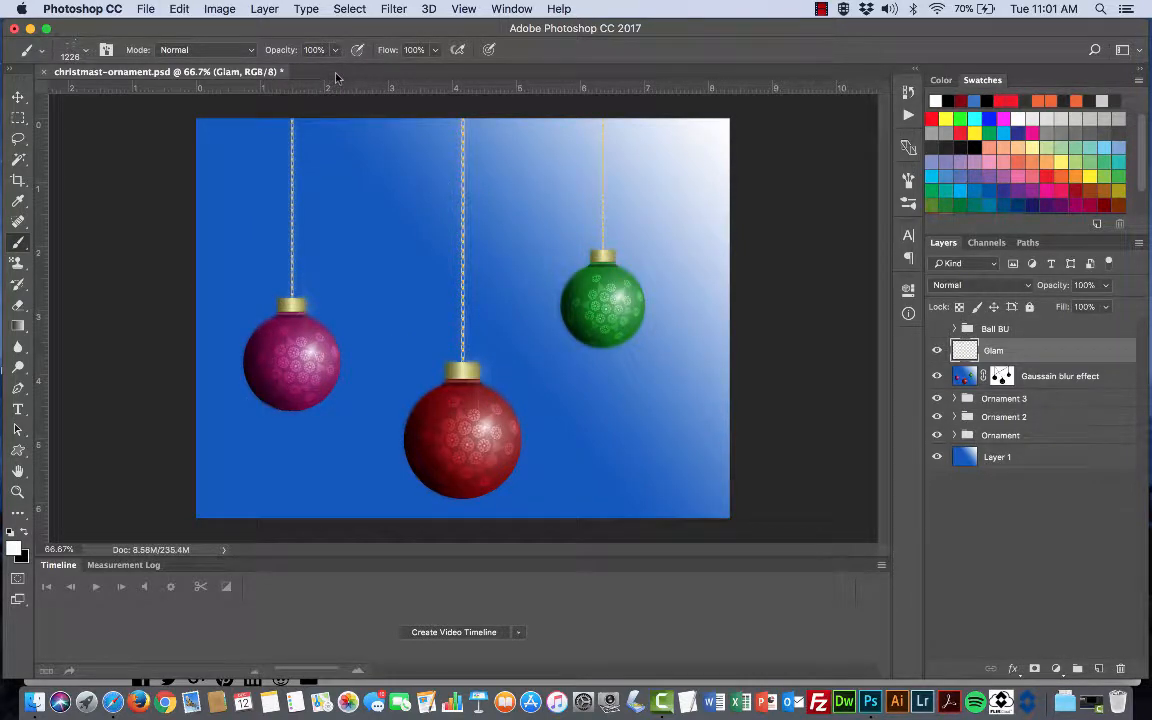
# Set the brush opacity to 34% and stamp sparkles between the red and green ornaments and, with the tip rotated, around the purple ornament.
pyautogui.click(335, 50)
pyautogui.moveTo(335, 66); pyautogui.dragTo(286, 69)
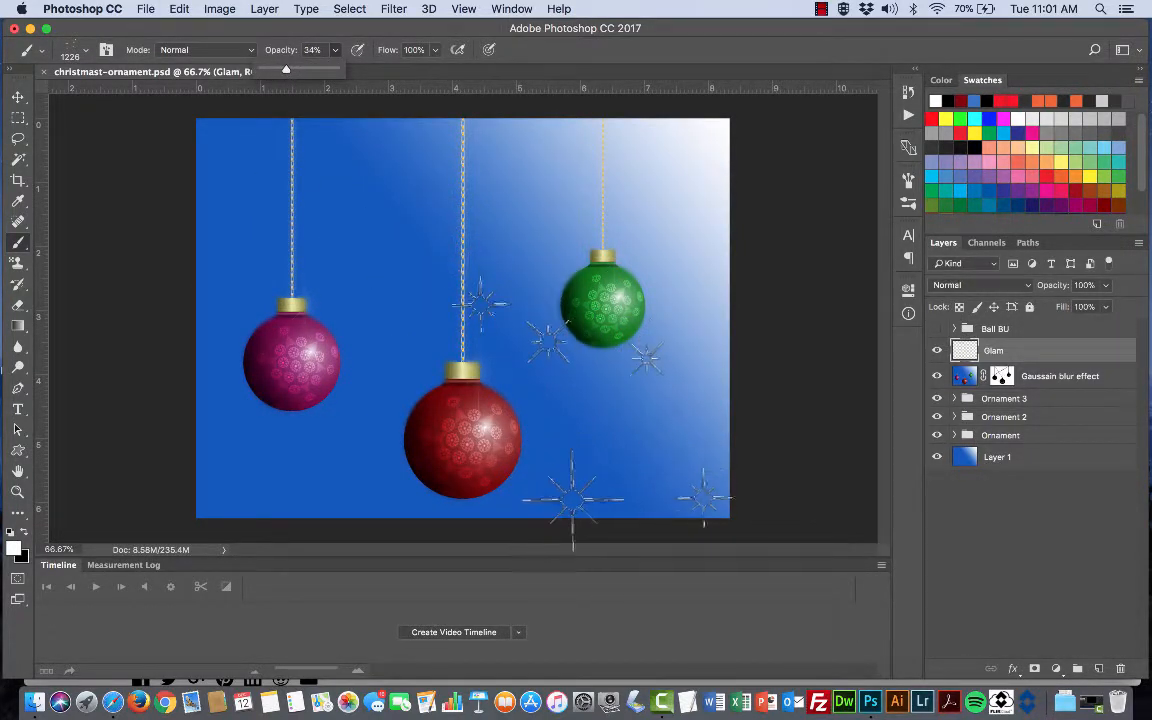
pyautogui.click(597, 414)
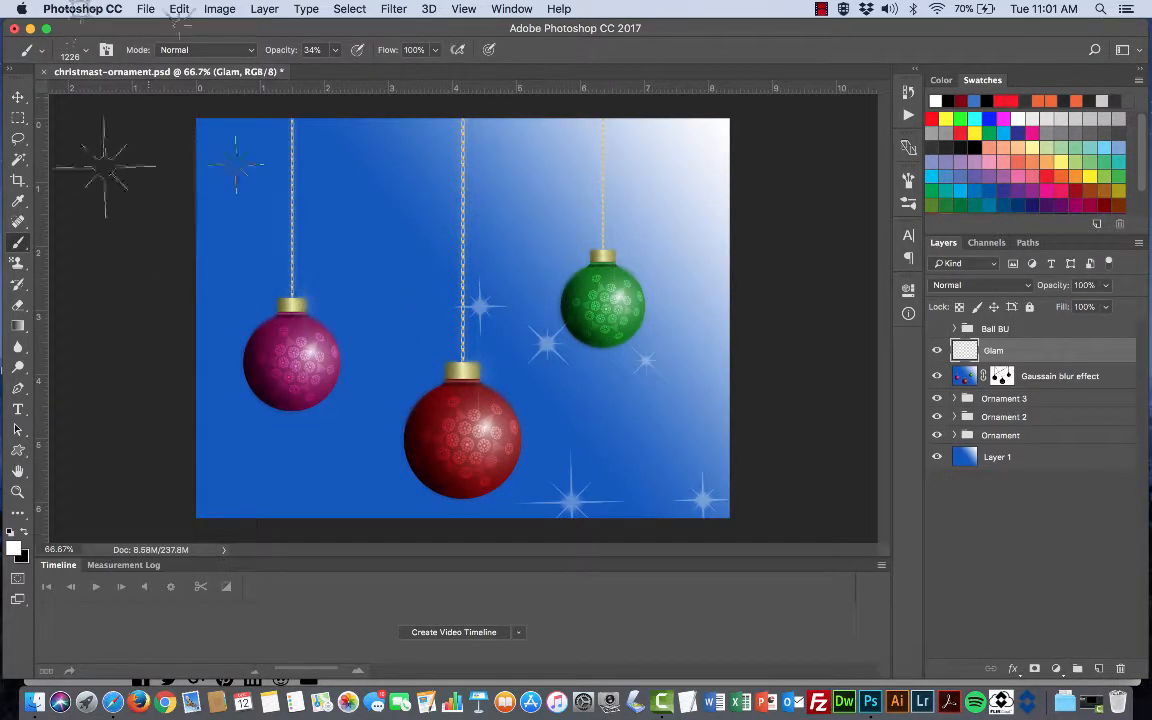
pyautogui.click(86, 51)
pyautogui.moveTo(57, 92)
pyautogui.mouseDown()
pyautogui.moveTo(32, 96)
pyautogui.moveTo(22, 125)
pyautogui.mouseUp()
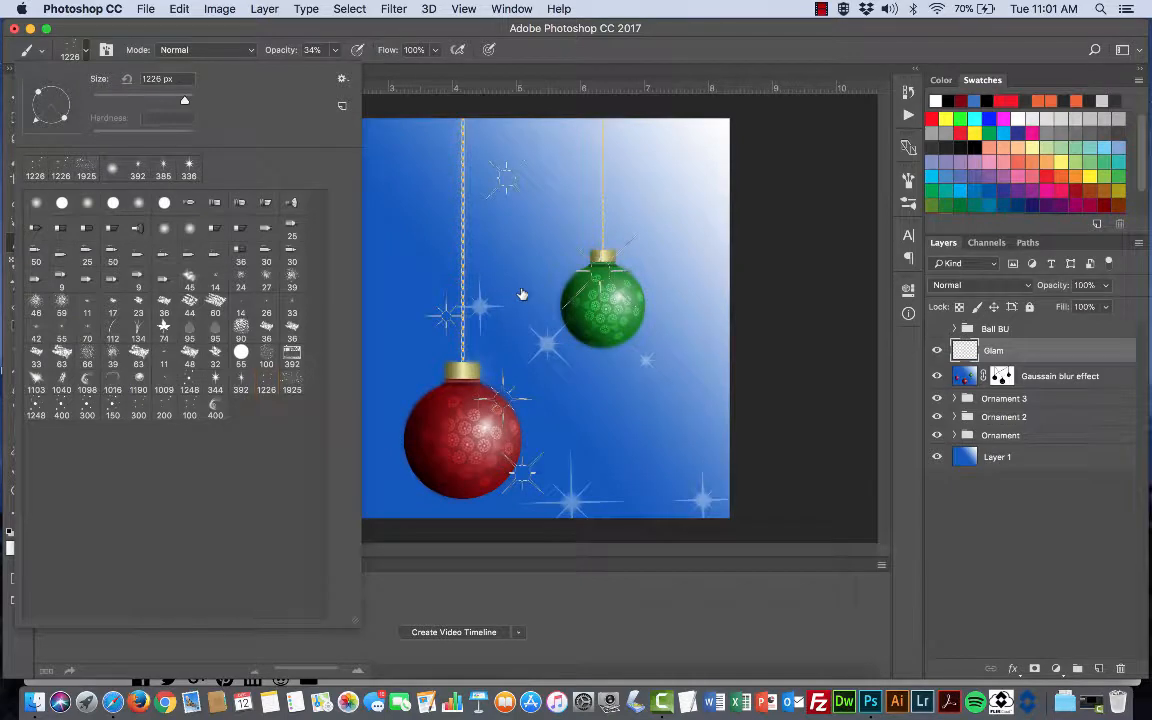
pyautogui.click(524, 294)
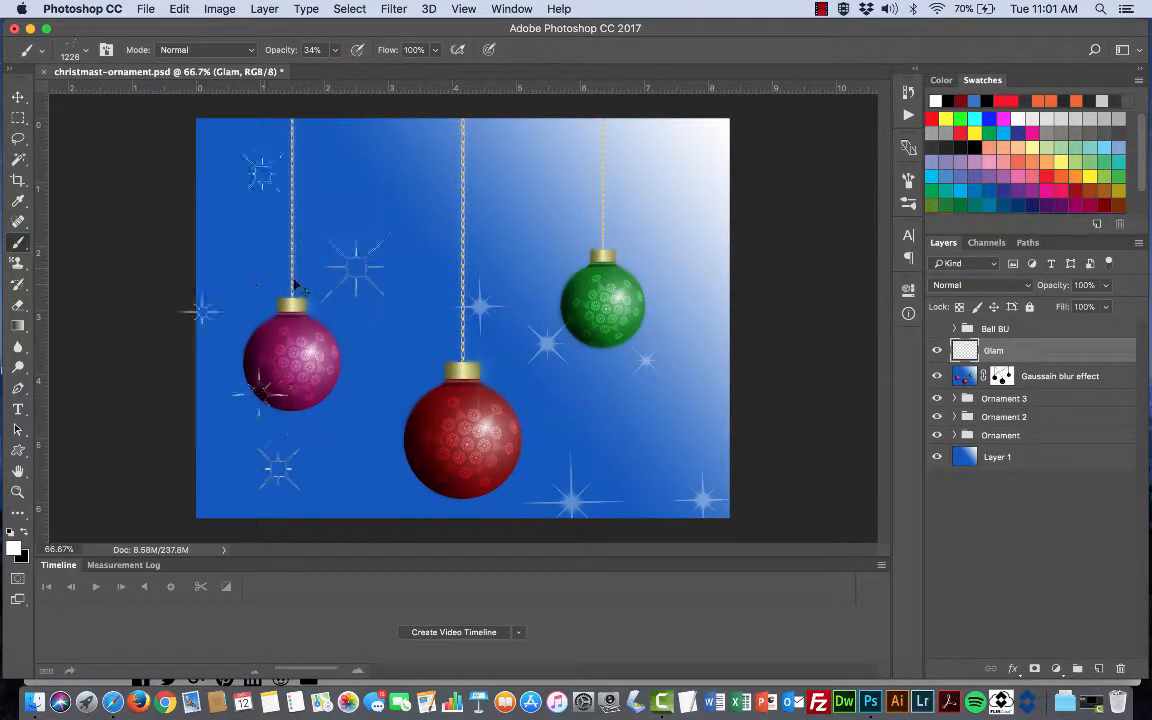
pyautogui.click(292, 343)
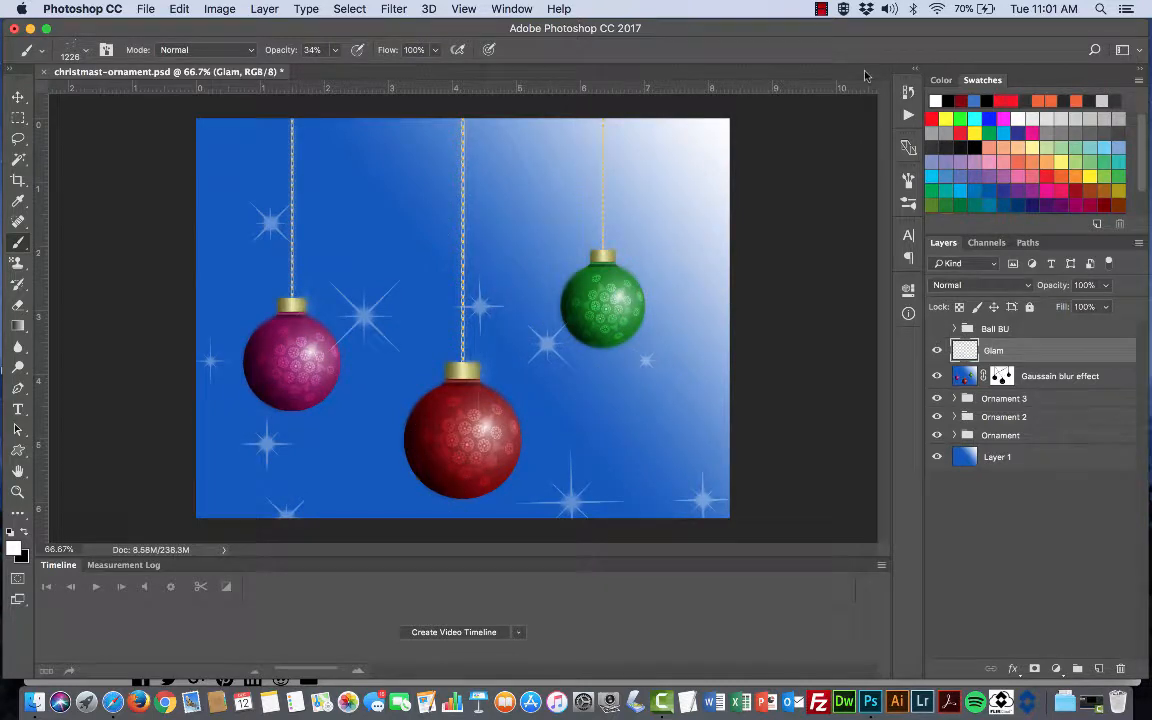
# Stamp small star clusters around the red ornament and its chain with the 200 px sparkle brush at 74% opacity.
pyautogui.click(86, 52)
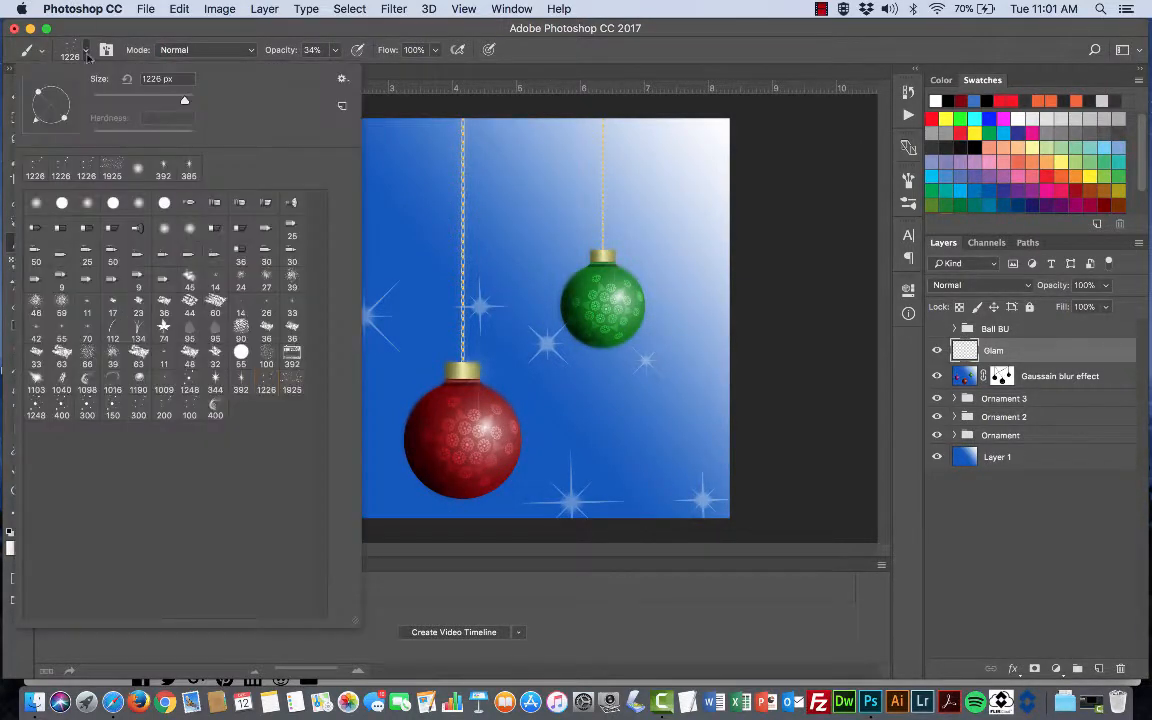
pyautogui.click(35, 407)
pyautogui.click(163, 404)
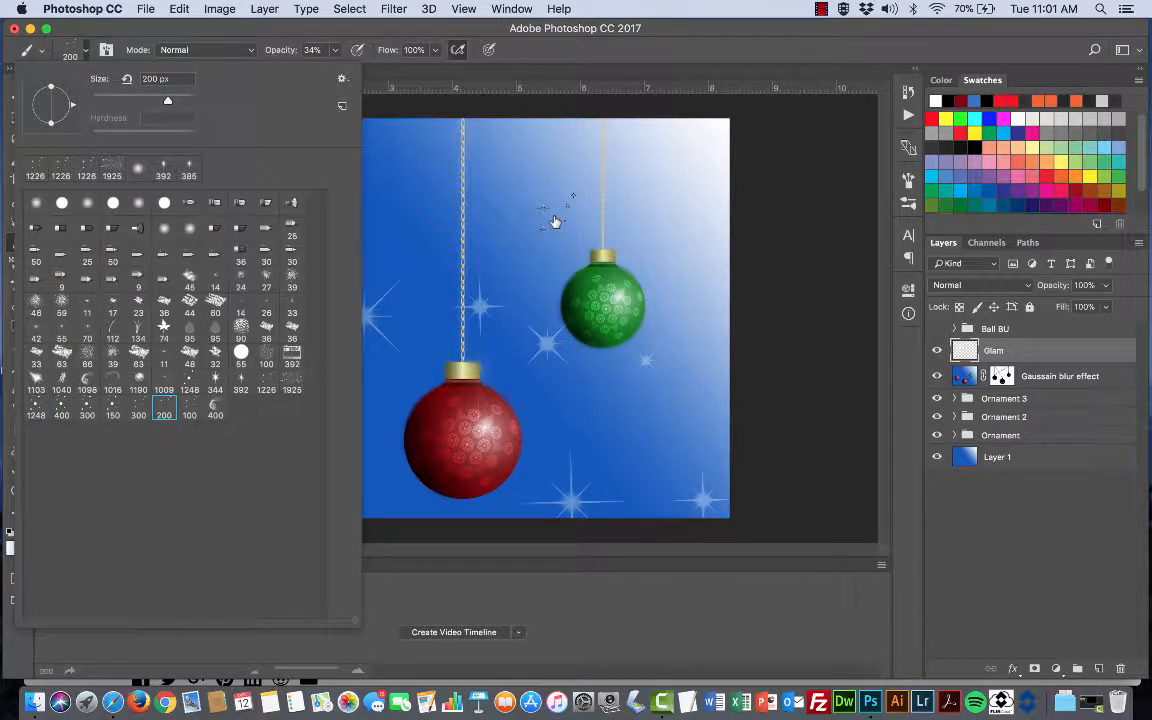
pyautogui.click(512, 31)
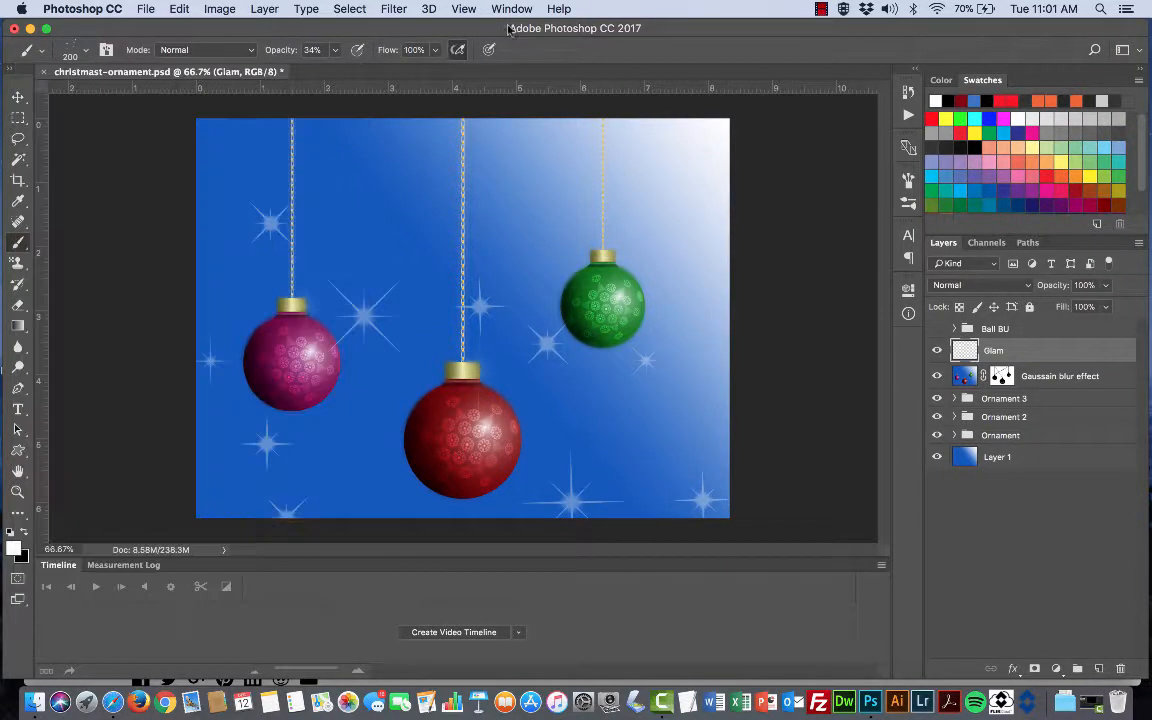
pyautogui.click(335, 51)
pyautogui.moveTo(335, 74); pyautogui.dragTo(364, 70)
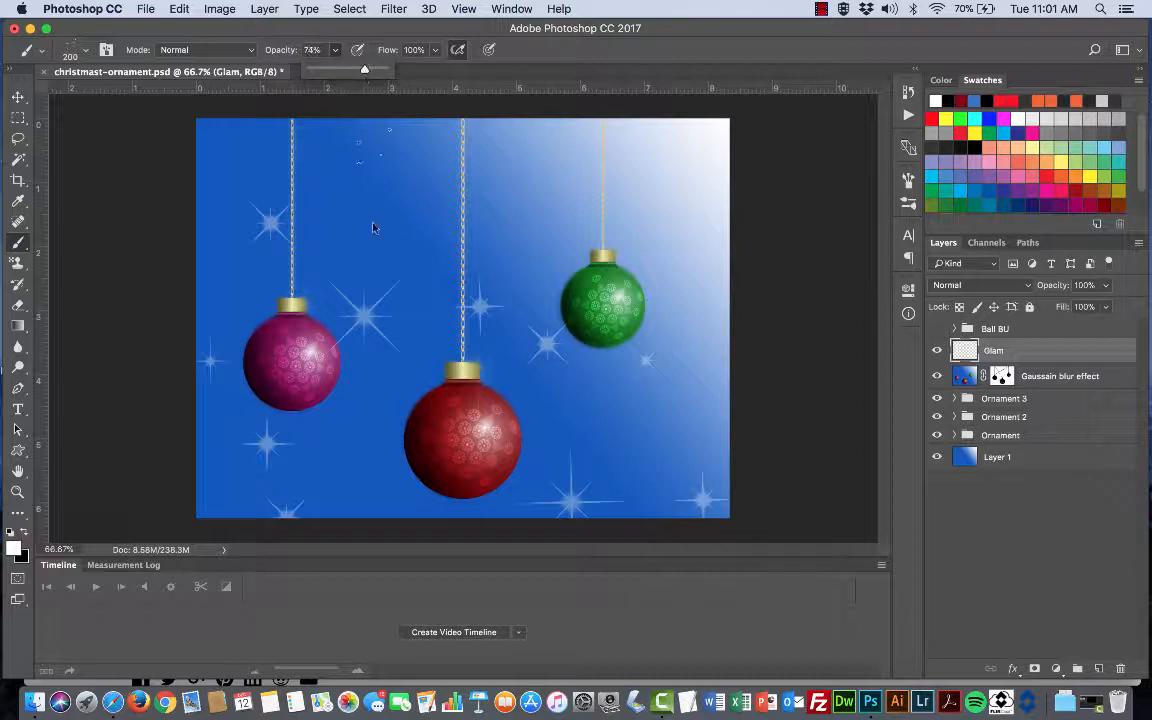
pyautogui.click(349, 442)
pyautogui.click(546, 438)
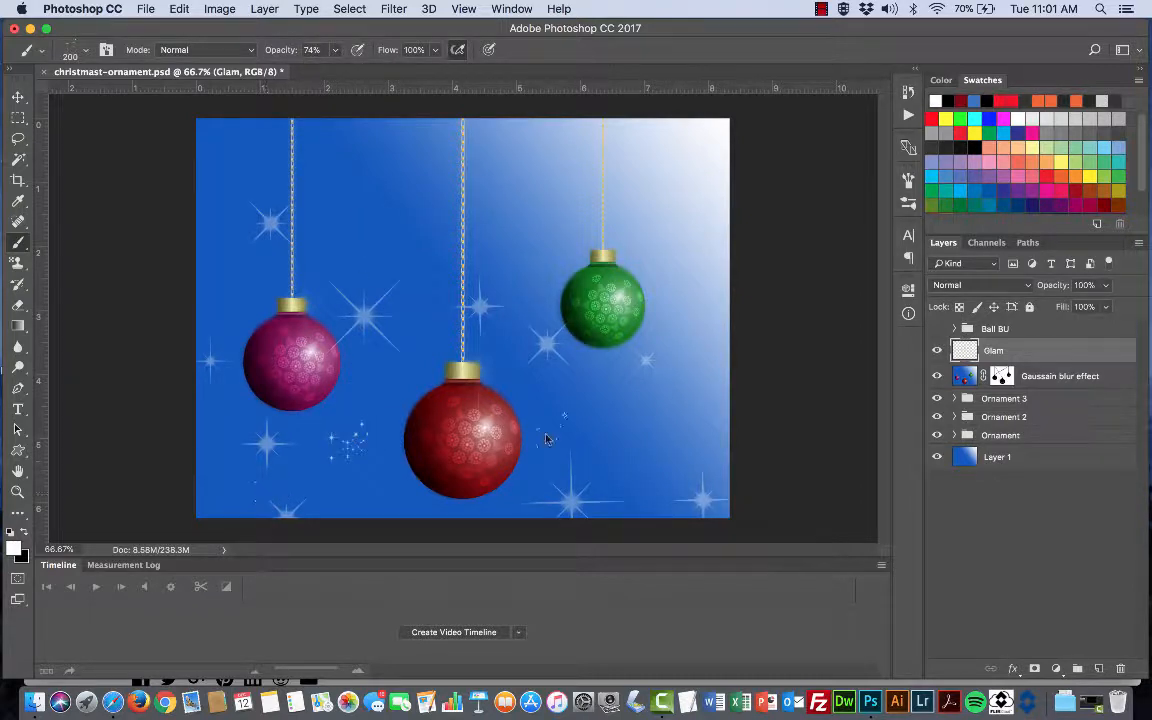
pyautogui.click(405, 345)
# Try a stamp with the sparkle brush enlarged to 5000 px, and undo it.
pyautogui.click(84, 50)
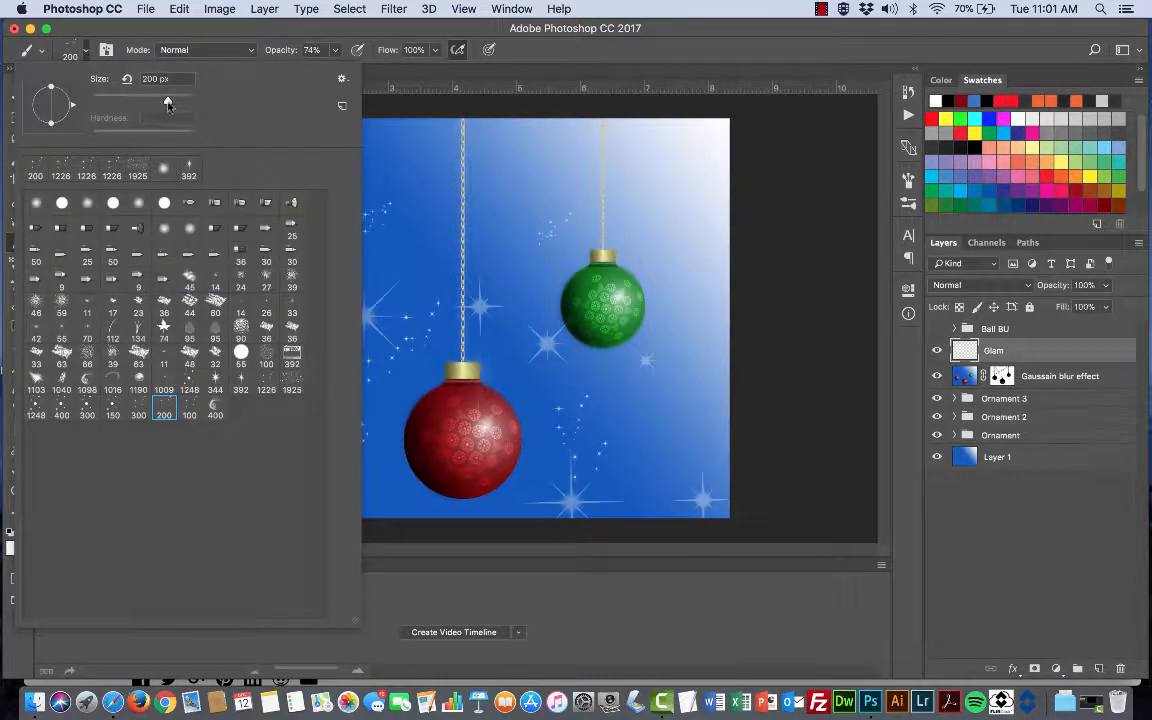
pyautogui.moveTo(168, 104); pyautogui.dragTo(157, 106)
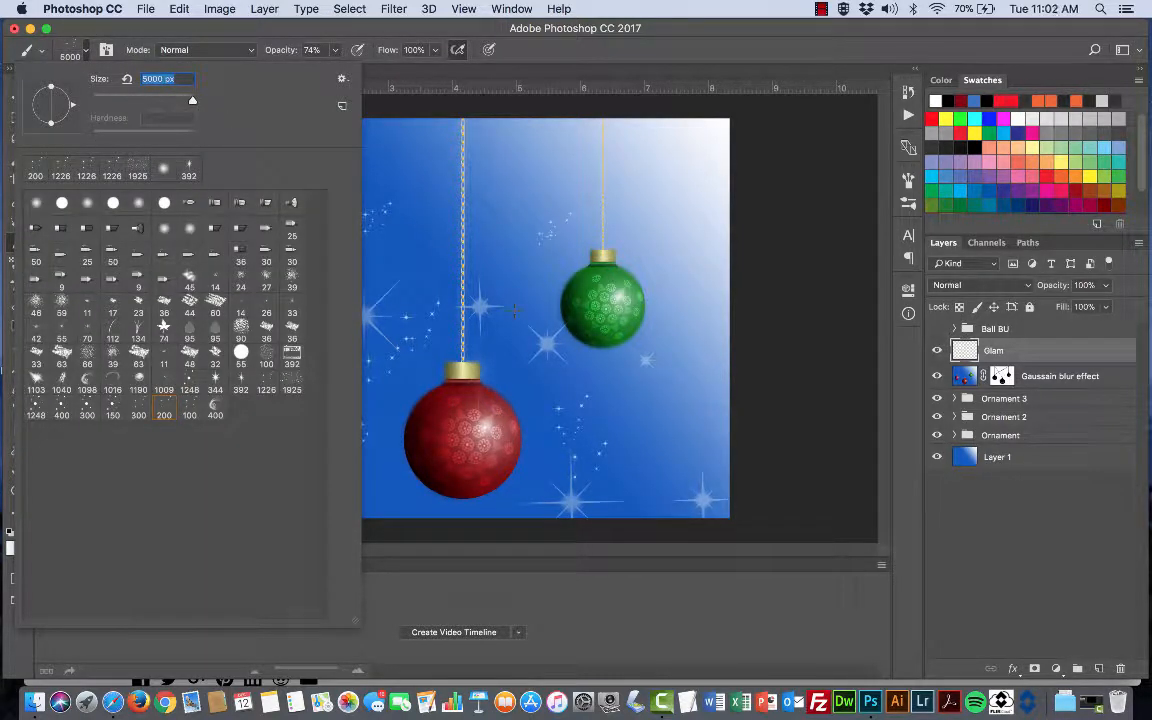
pyautogui.click(652, 409)
pyautogui.press('super+z')
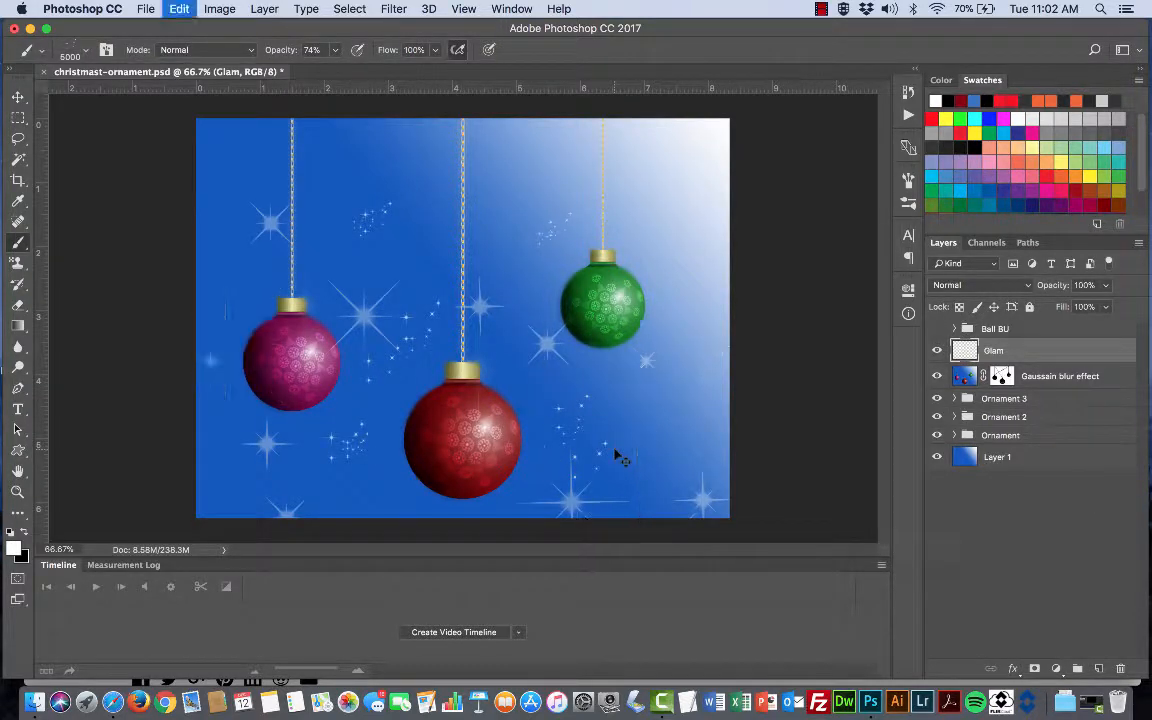
# Set the sparkle brush size to 332 px and stamp star clusters above and below the green ornament and around the purple one.
pyautogui.click(86, 51)
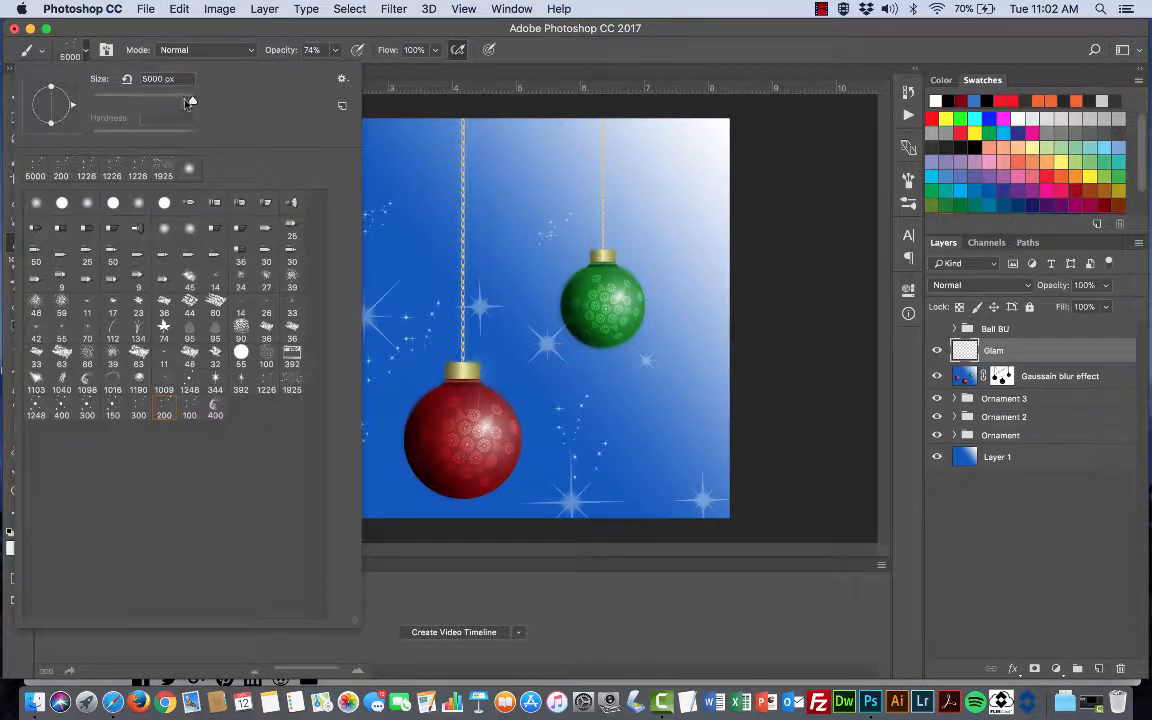
pyautogui.moveTo(170, 100); pyautogui.dragTo(155, 106)
pyautogui.click(659, 212)
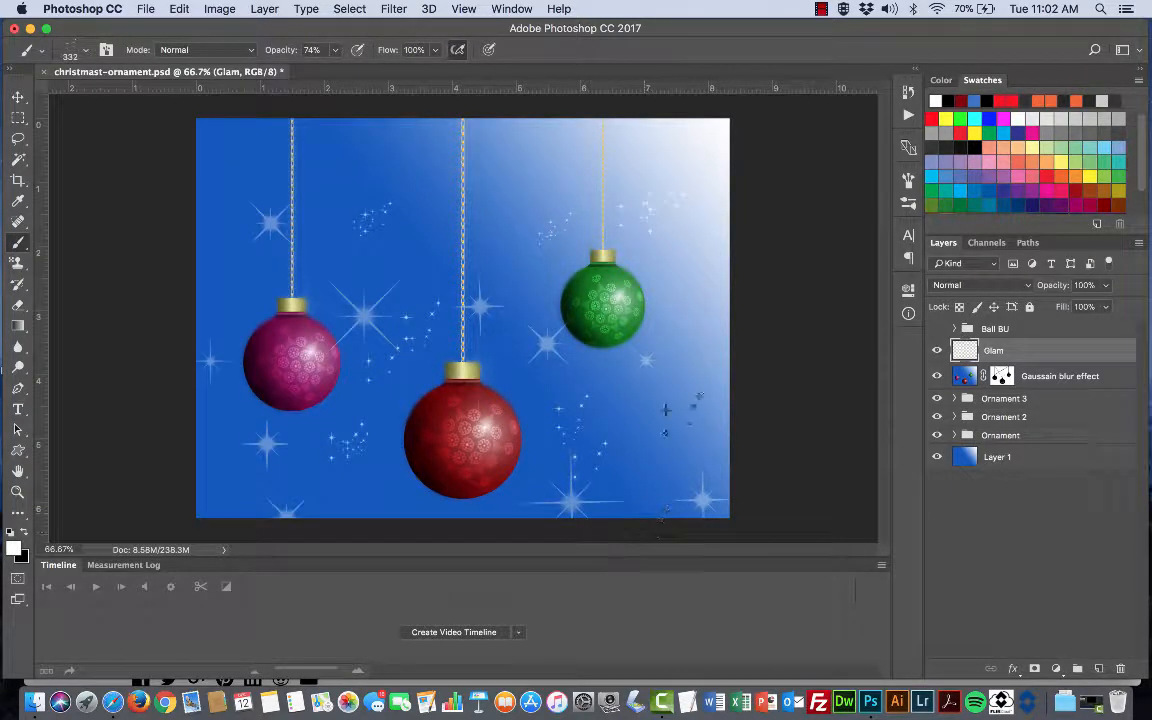
pyautogui.click(668, 428)
pyautogui.click(222, 284)
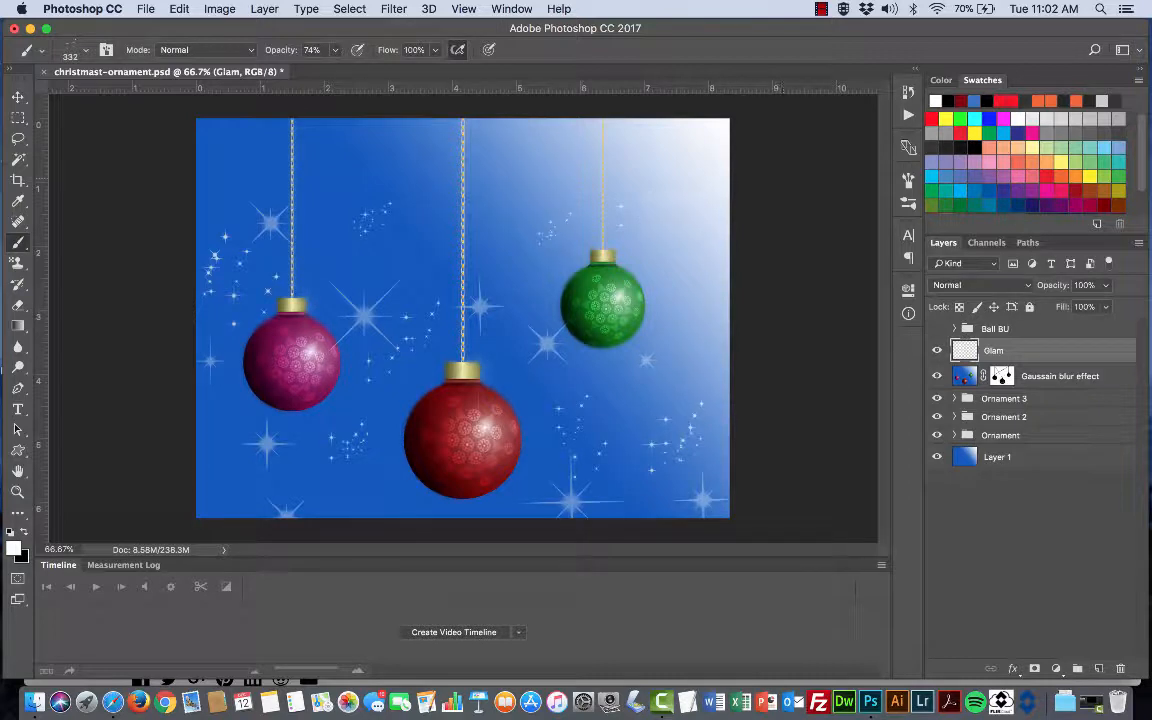
pyautogui.click(318, 478)
# Scatter dense clusters of tiny stars over the blue background with the 100 px sparkle brush.
pyautogui.click(87, 54)
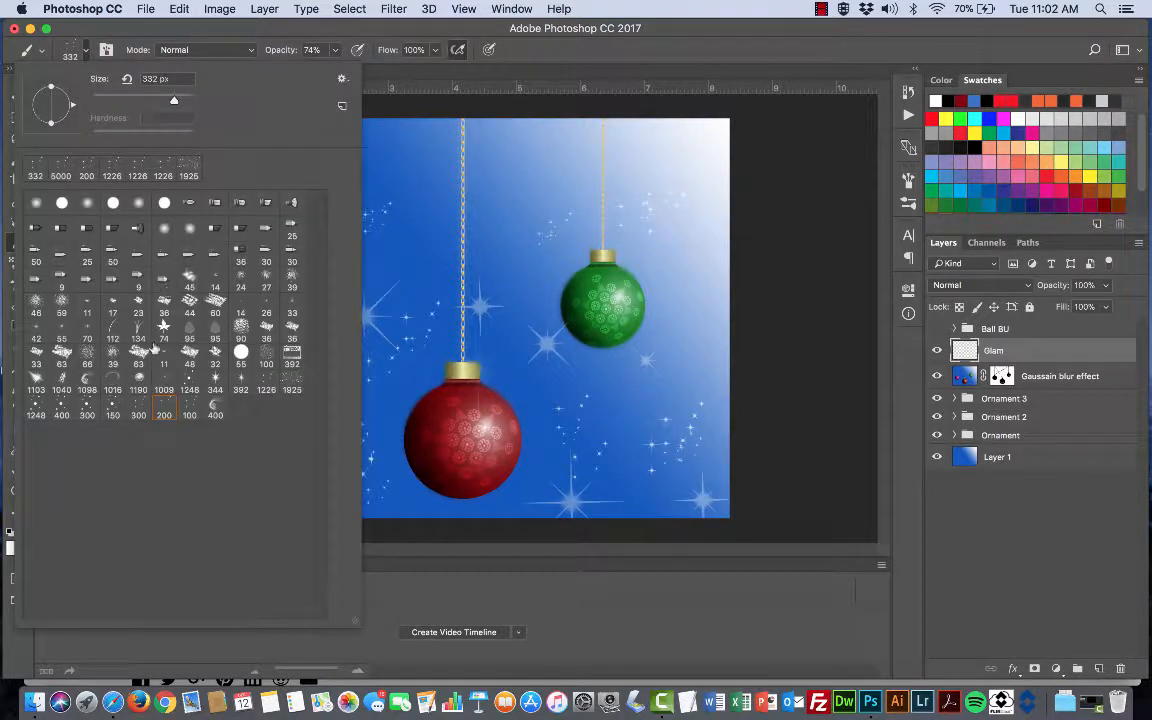
pyautogui.click(189, 413)
pyautogui.click(556, 163)
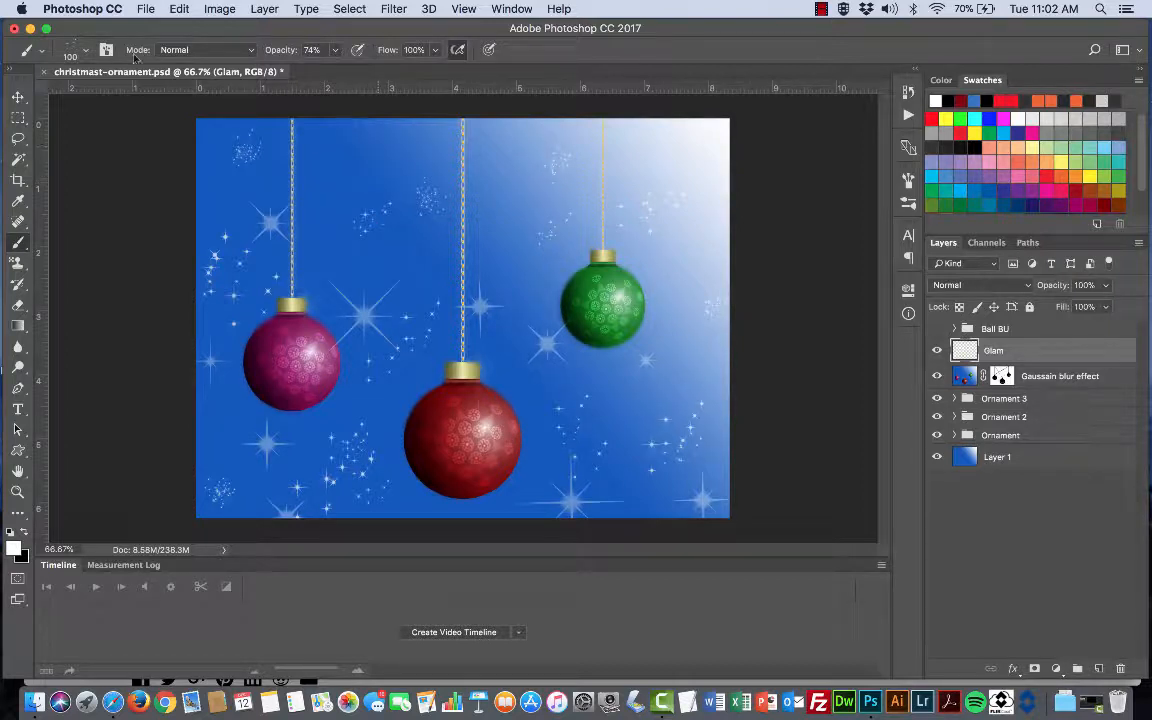
# Stamp star clusters between the ornament chains in the upper part of the scene with the 300 px sparkle brush.
pyautogui.click(86, 52)
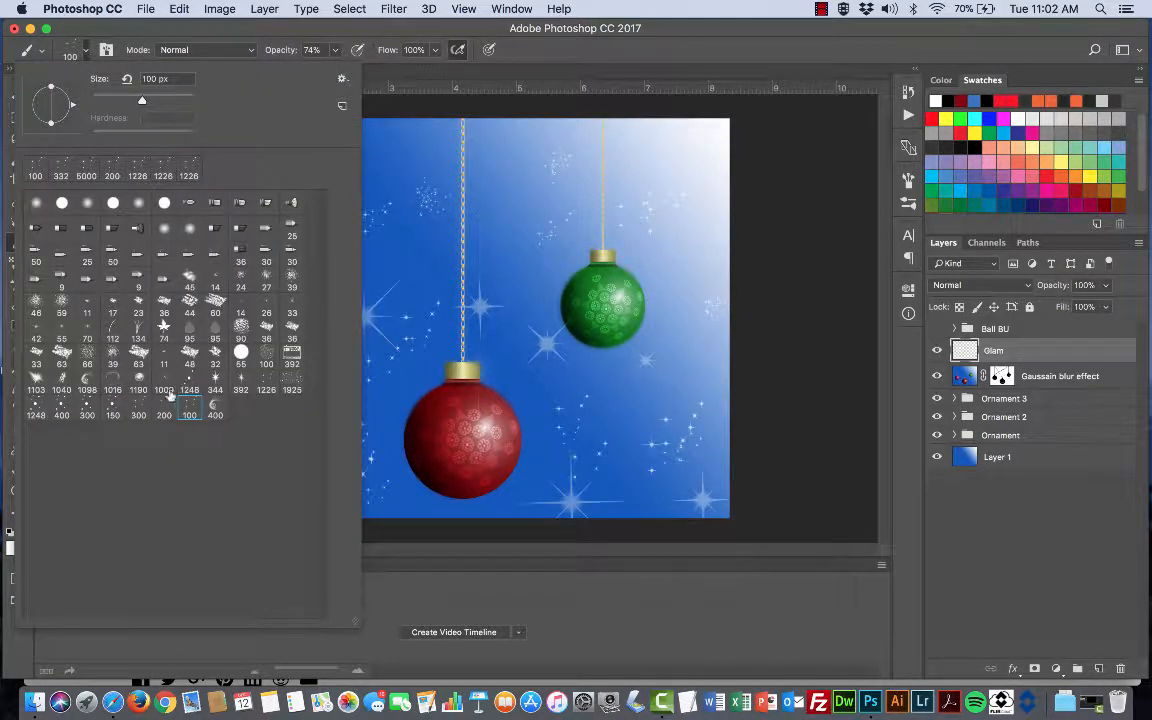
pyautogui.click(139, 405)
pyautogui.click(514, 184)
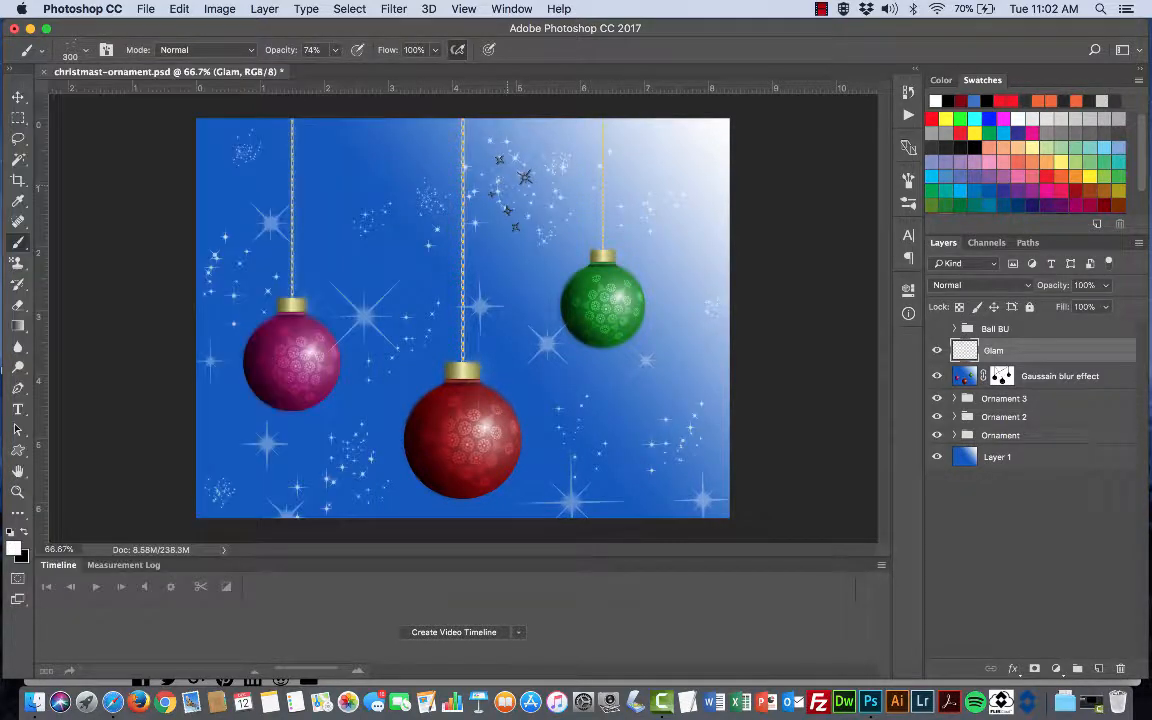
pyautogui.click(334, 188)
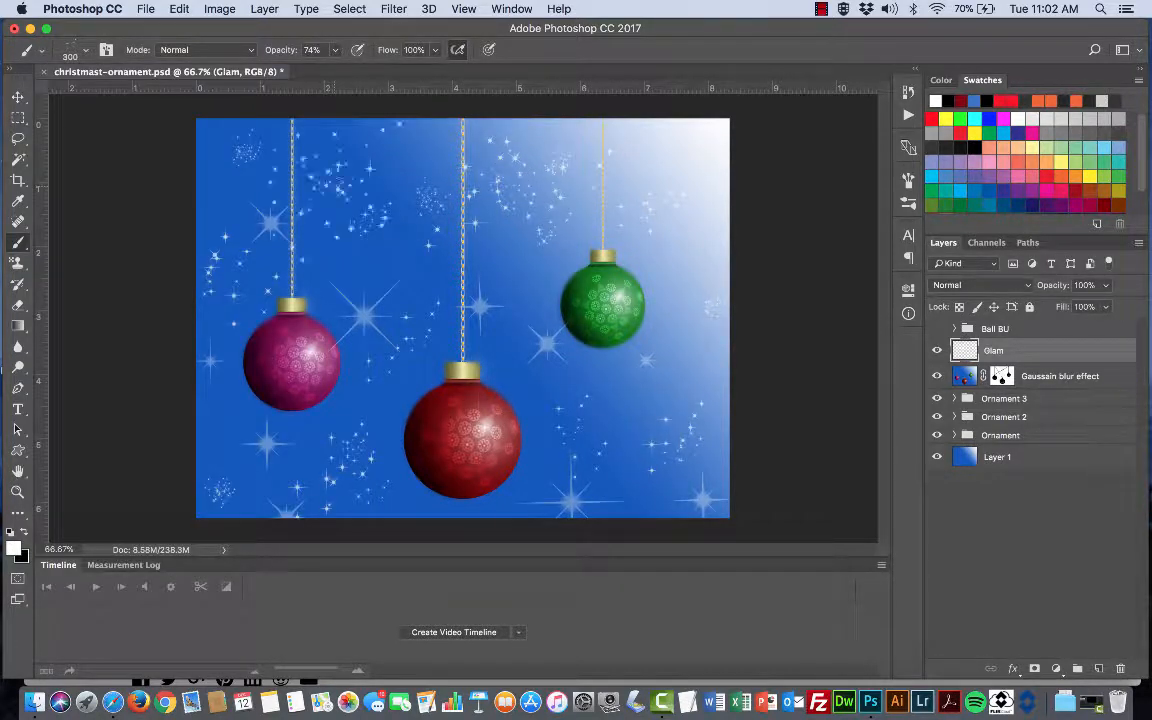
# Reduce the brush opacity to 18% and stamp faint stars below the green ornament and near the lower edge of the purple one.
pyautogui.click(335, 50)
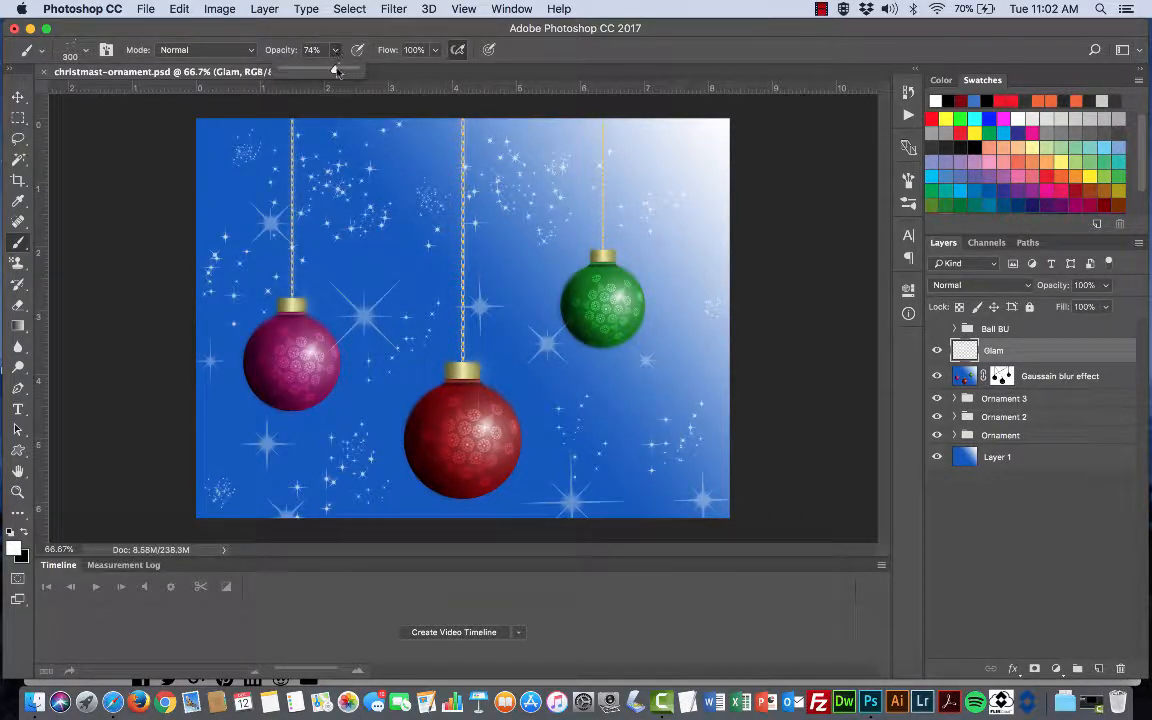
pyautogui.moveTo(336, 70); pyautogui.dragTo(294, 71)
pyautogui.click(603, 398)
pyautogui.click(220, 435)
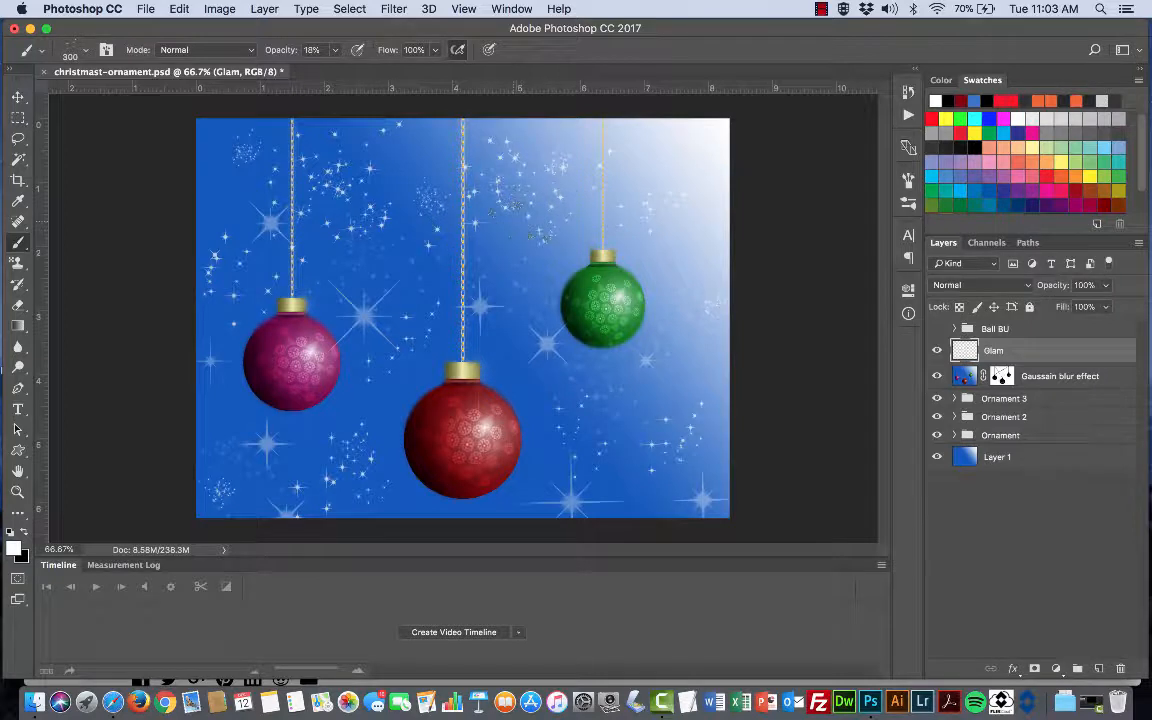
# Save the document, and save a JPEG copy as christmast-ornament.jpg in the ornament folder at maximum quality.
pyautogui.press('super+s')
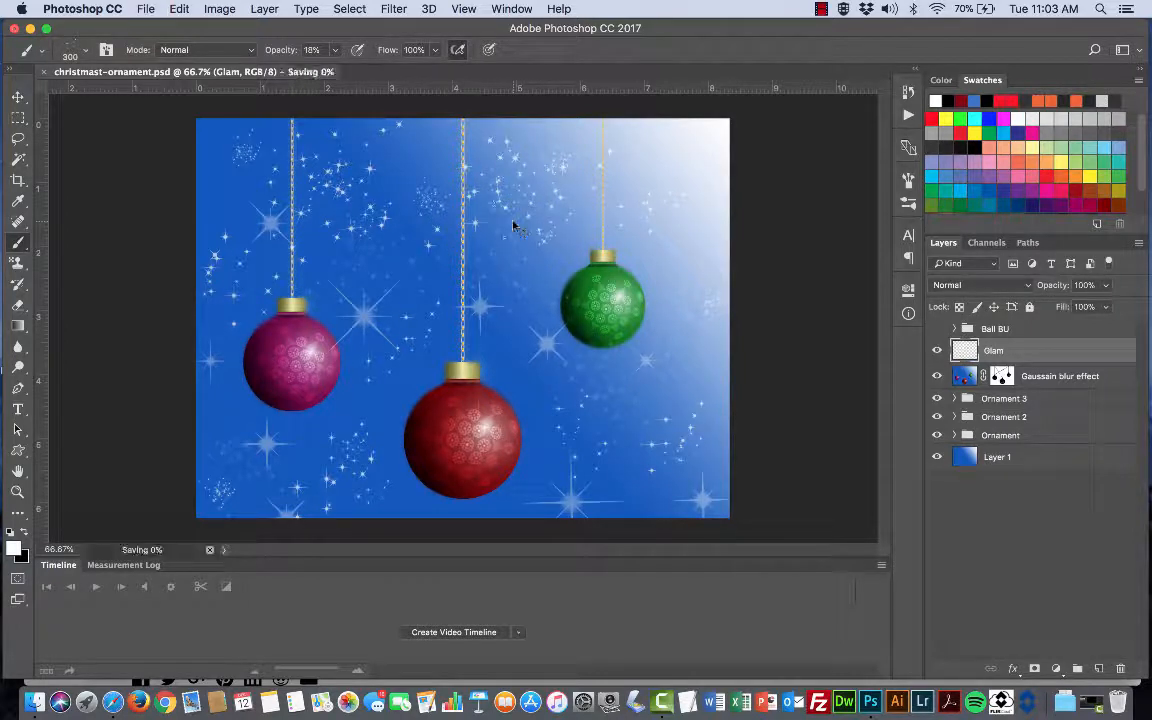
pyautogui.click(146, 9)
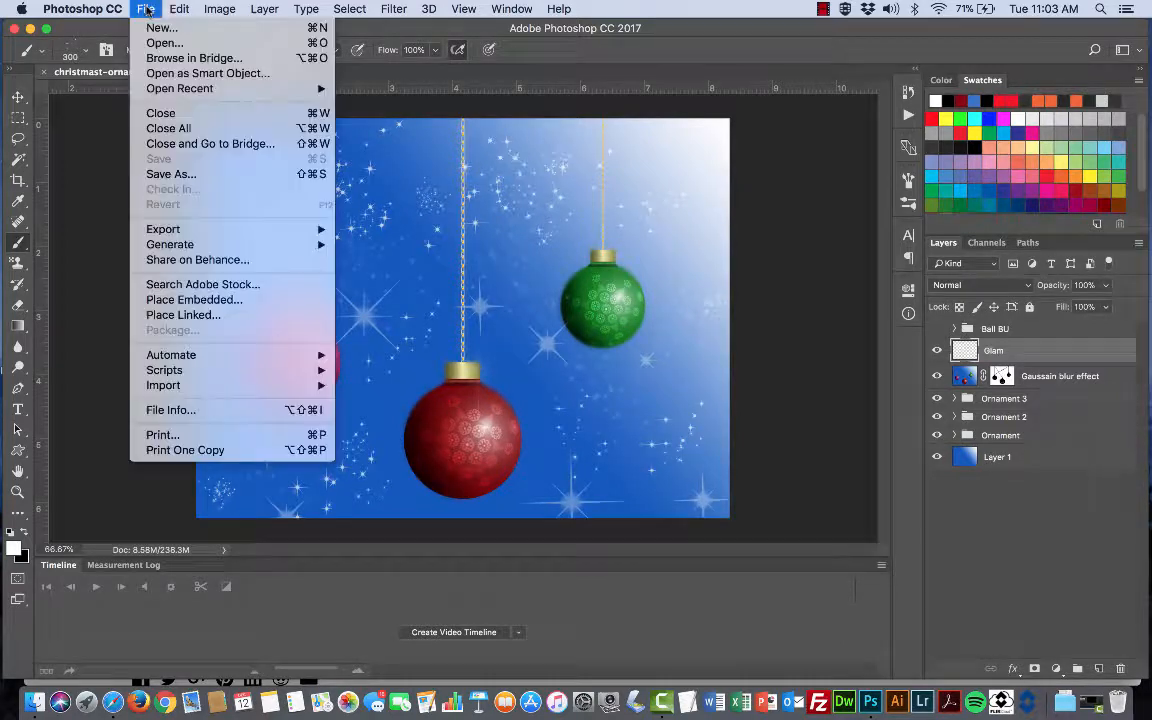
pyautogui.click(157, 175)
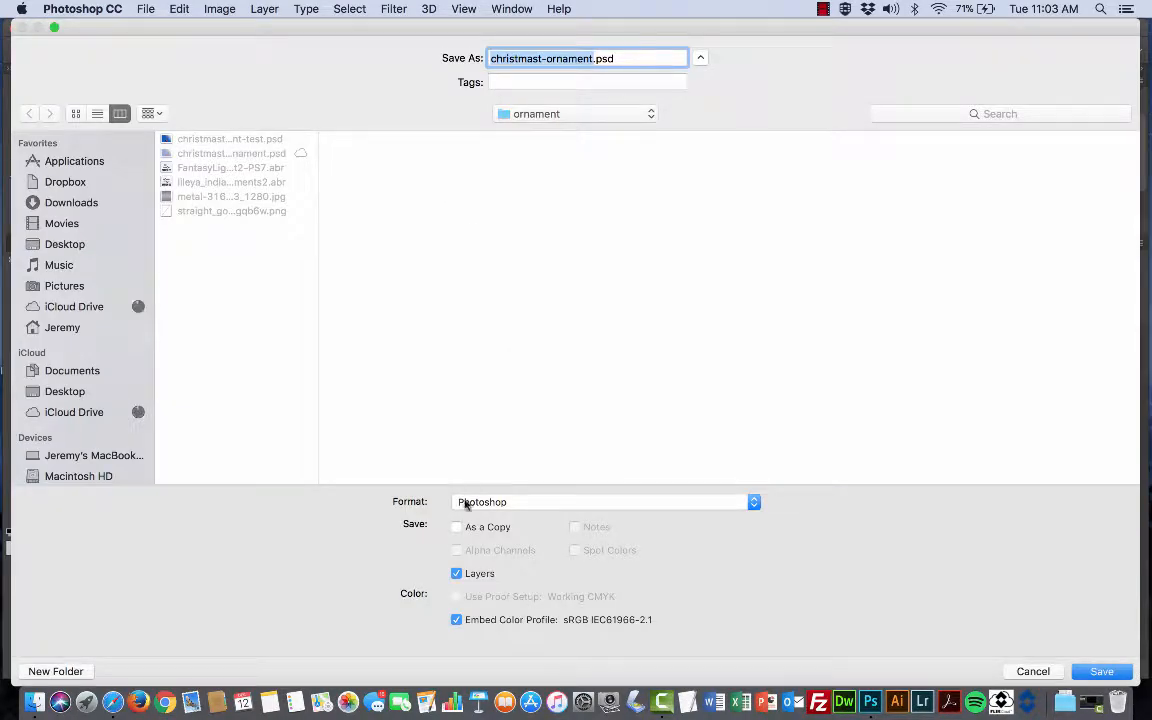
pyautogui.click(465, 502)
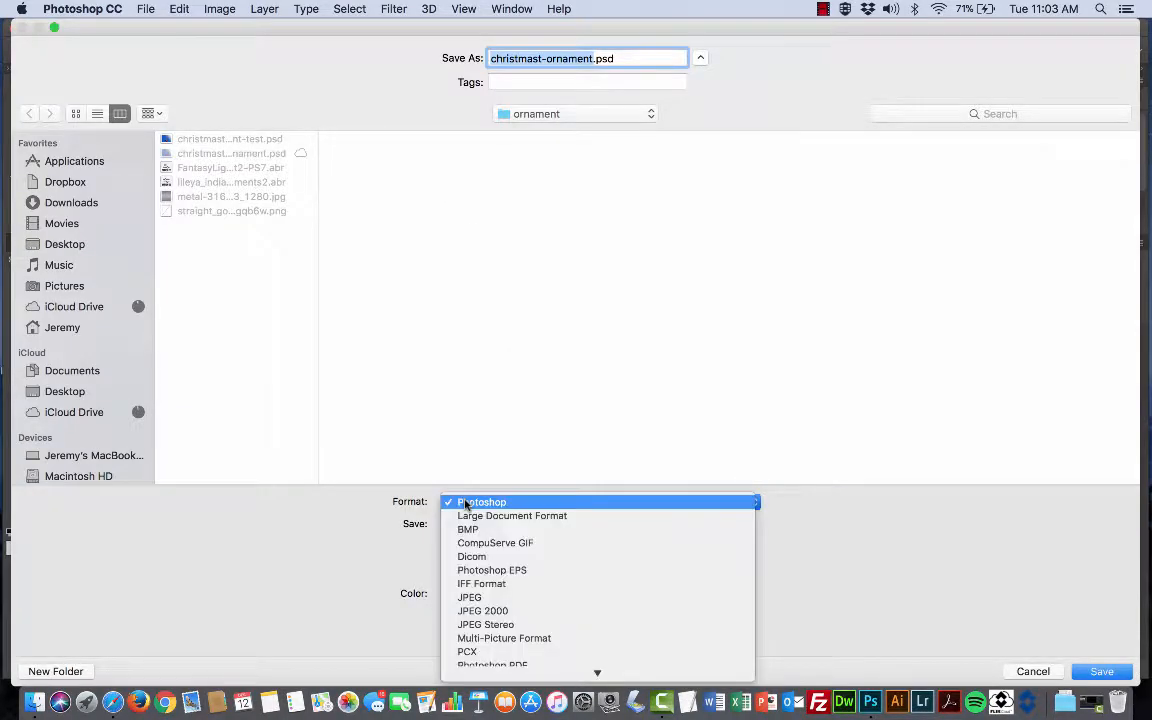
pyautogui.click(465, 482)
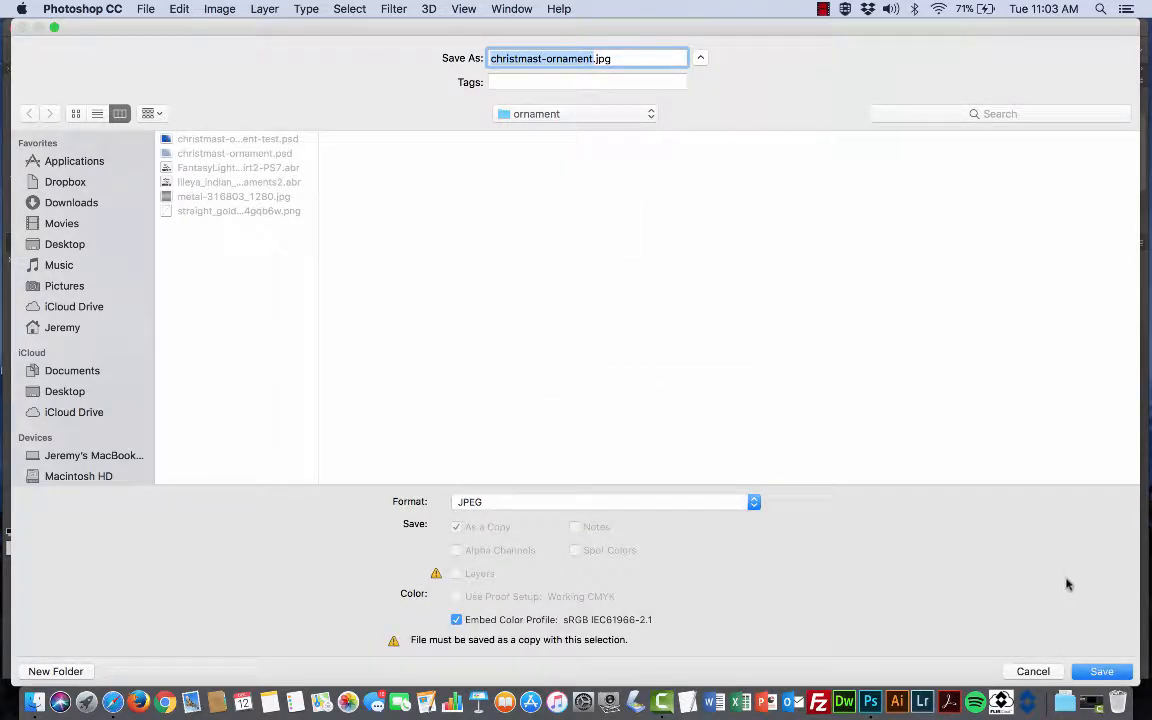
pyautogui.click(1101, 671)
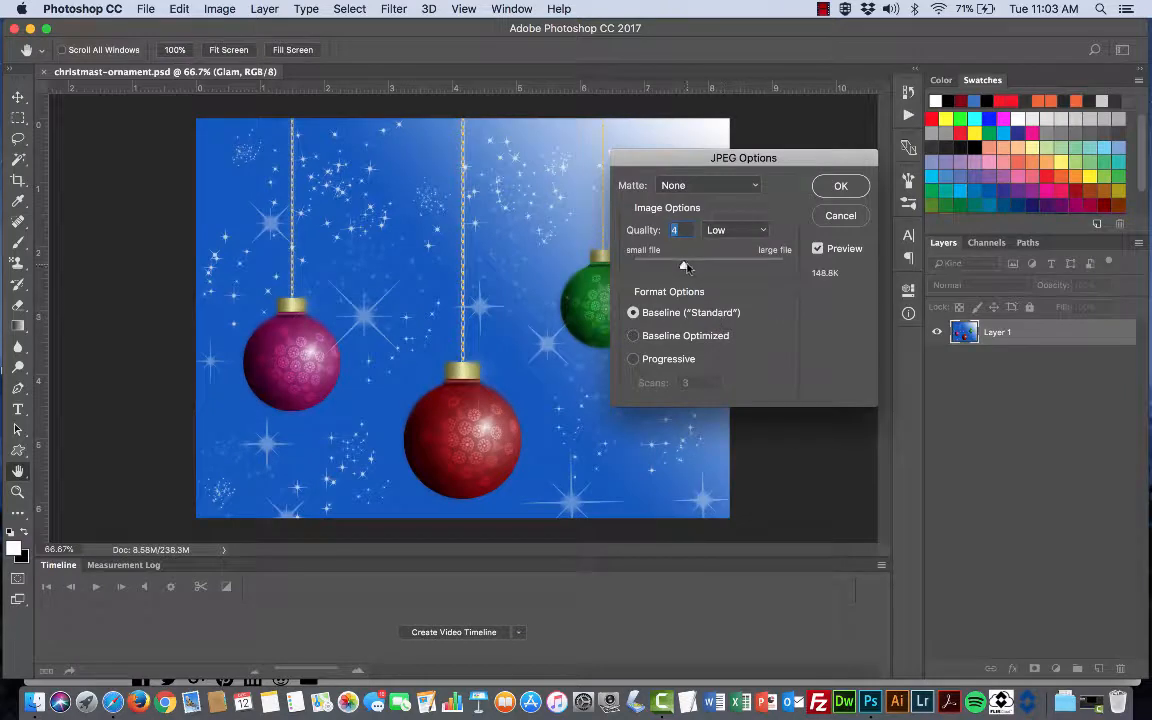
pyautogui.moveTo(686, 267); pyautogui.dragTo(795, 272)
pyautogui.click(838, 187)
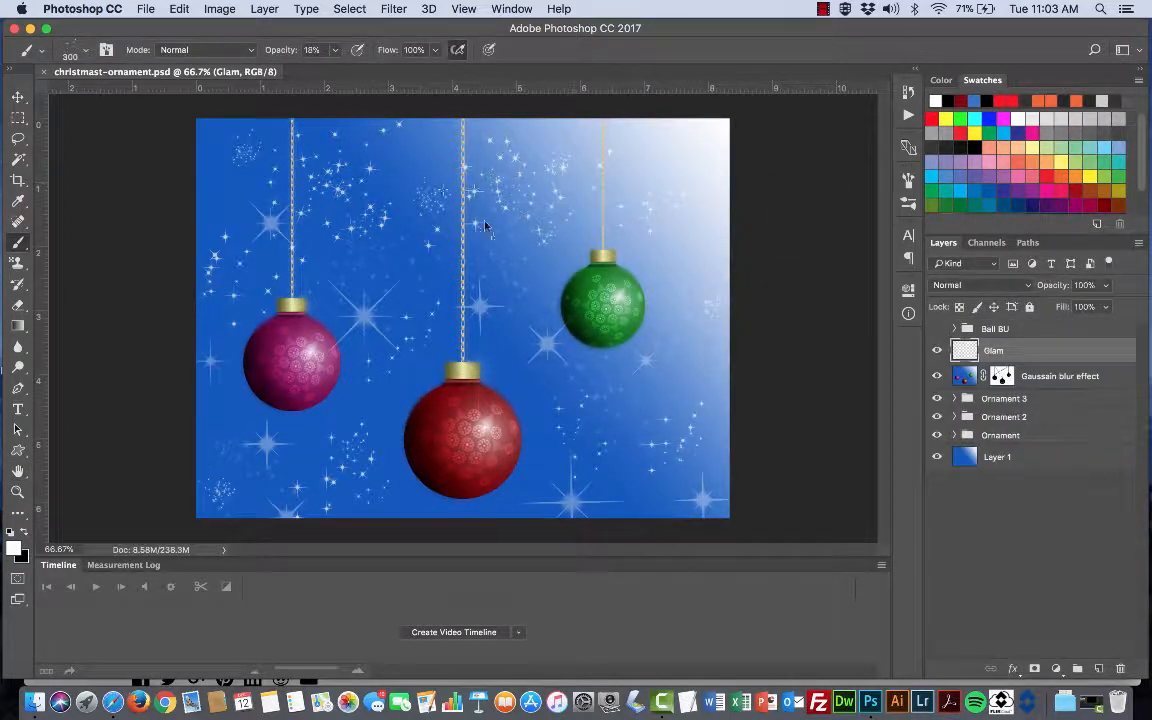